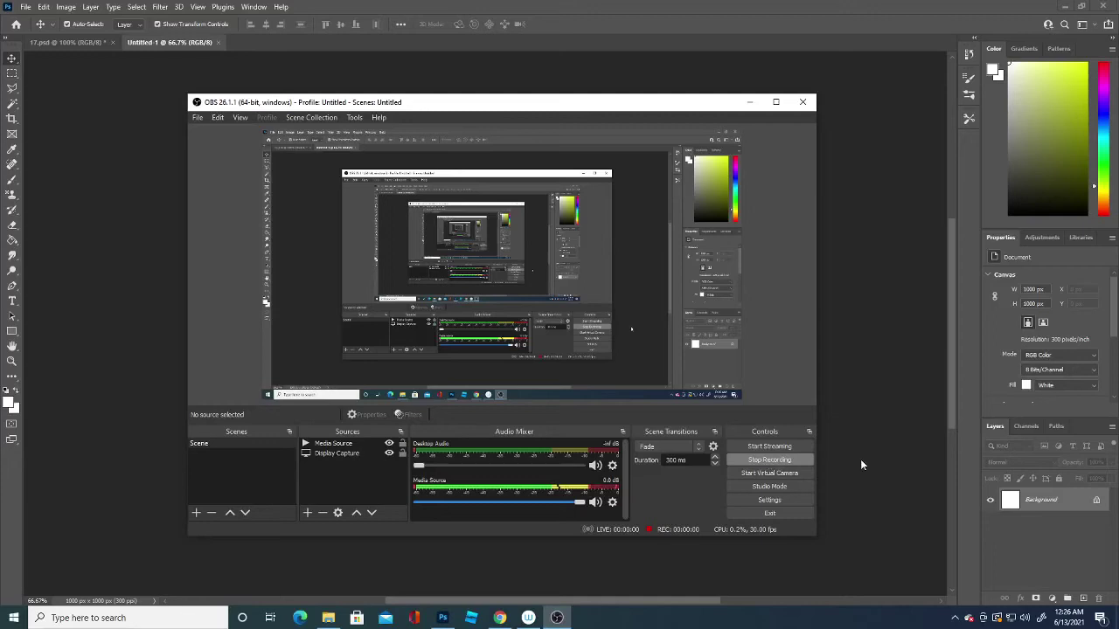
Step: Bring the blank canvas forward, add new empty layers above the background, and select the Brush tool
left_click(870, 456)
left_click(1083, 598)
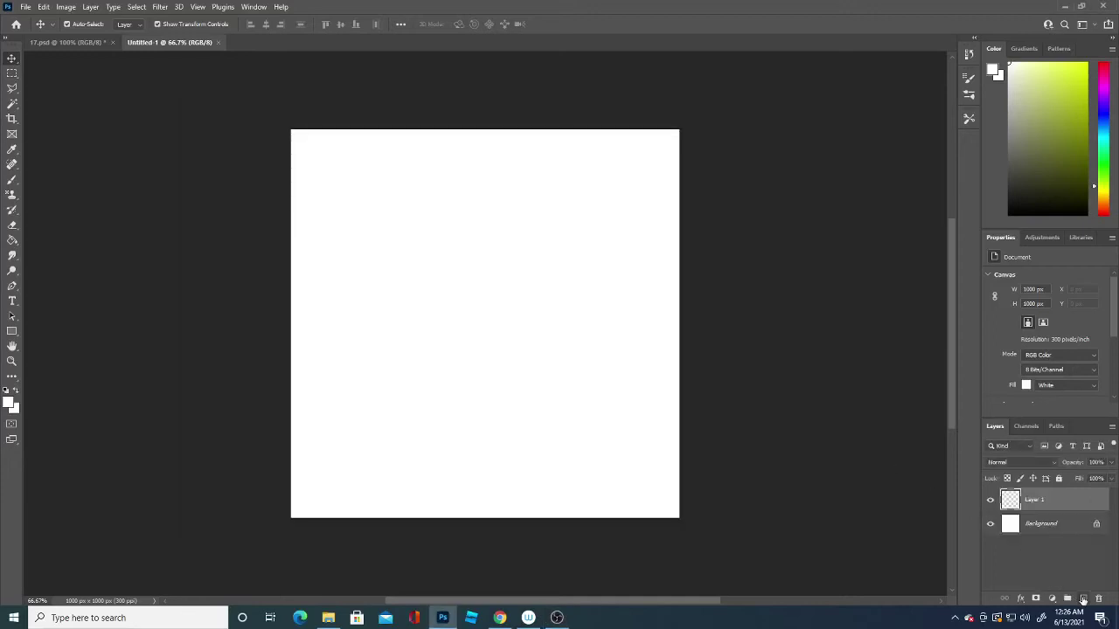
left_click(1083, 599)
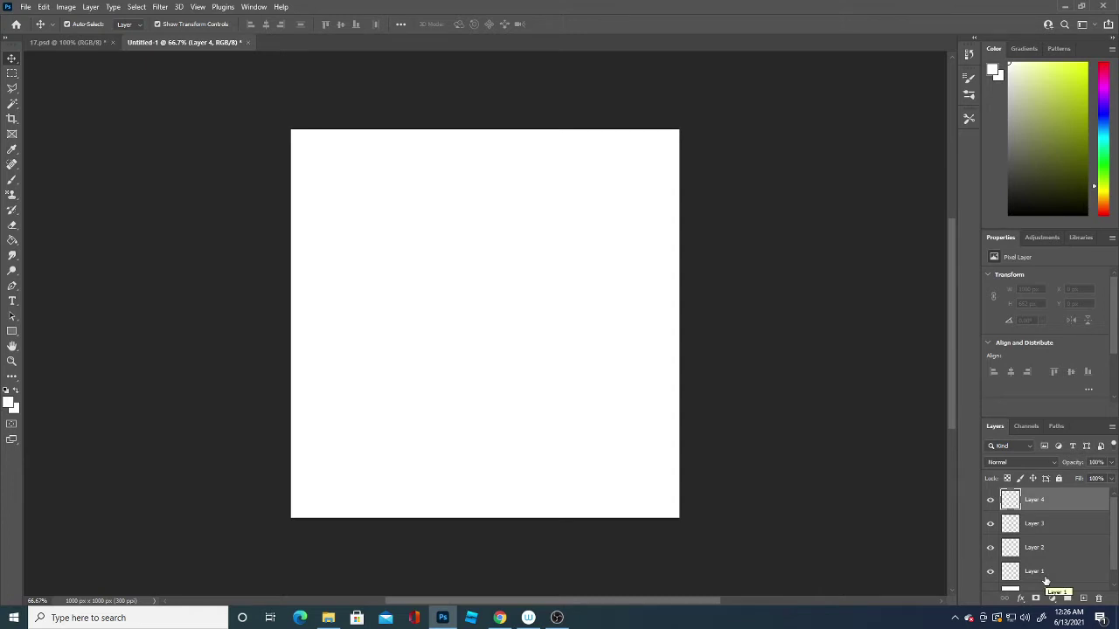
left_click(11, 179)
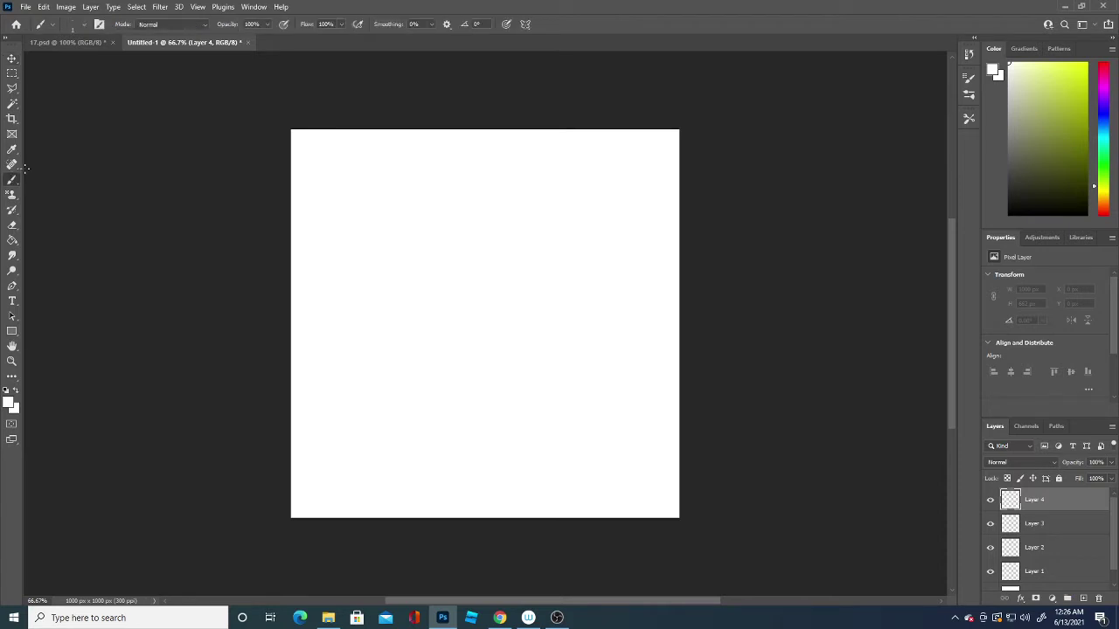
Step: Turn on Vertical brush symmetry and stretch the mirror axis up toward the canvas top, then commit it
left_click(526, 23)
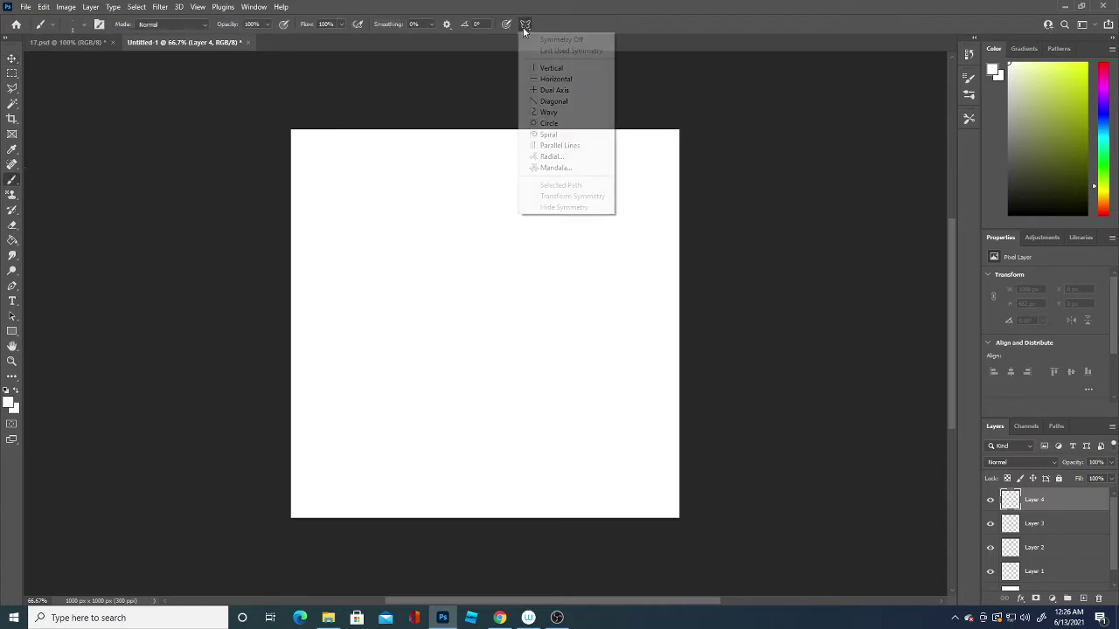
left_click(559, 70)
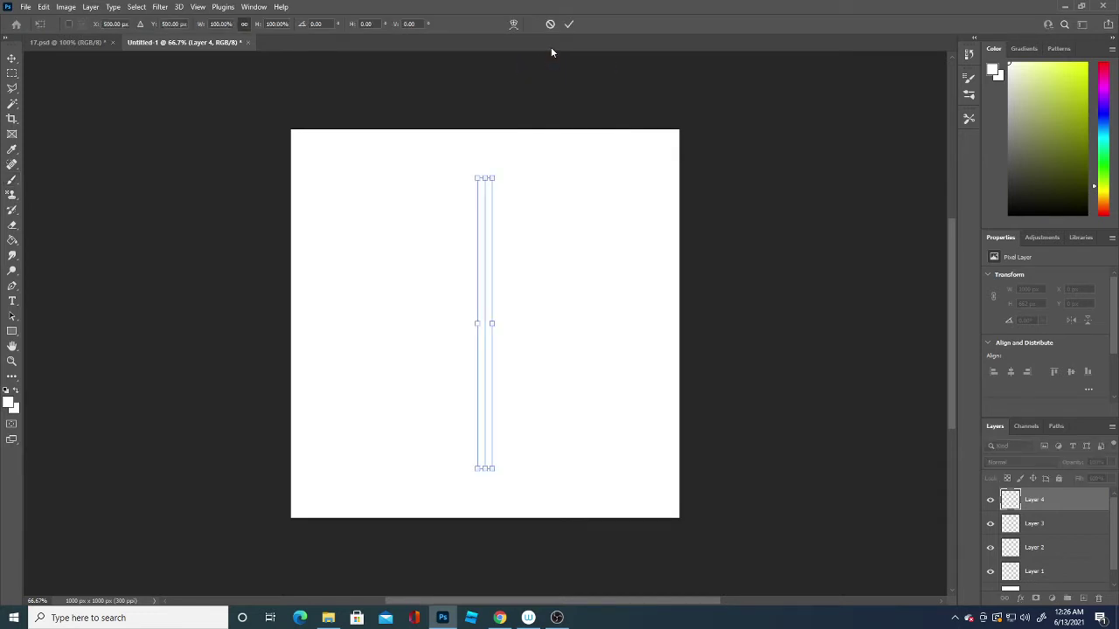
left_click_drag(484, 179, 477, 131)
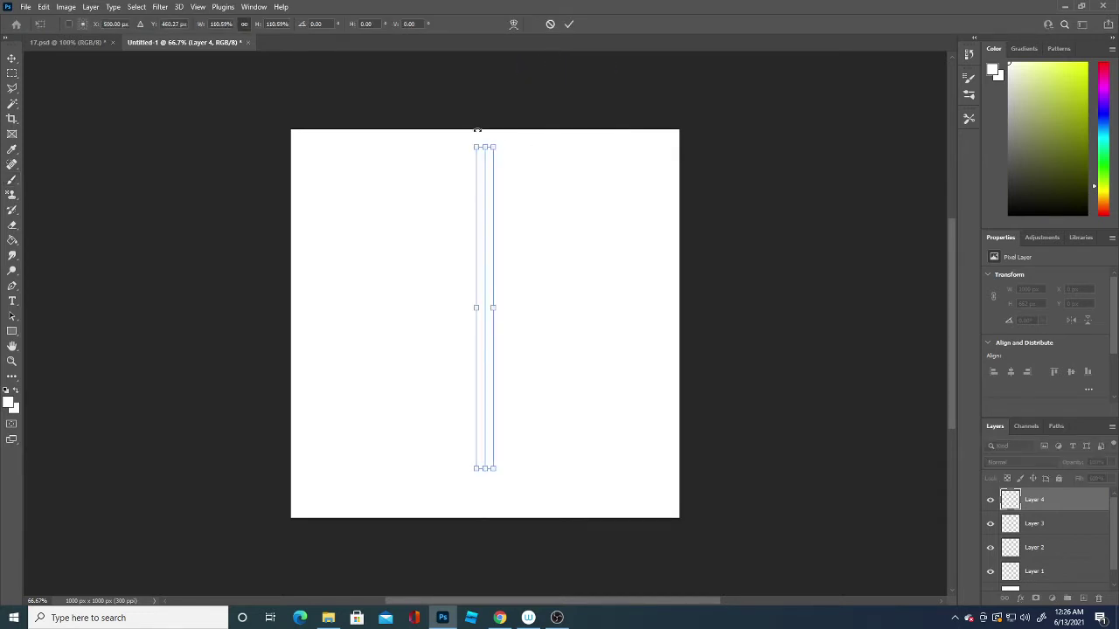
left_click(12, 180)
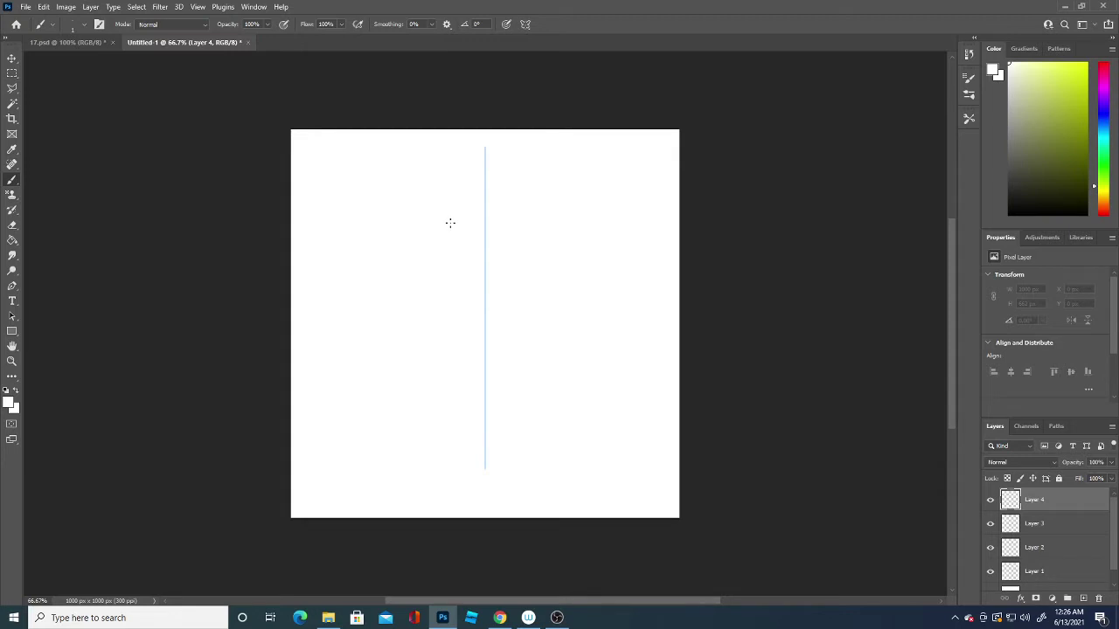
Step: Set the foreground paint colour to black
left_click(494, 243)
left_click(8, 403)
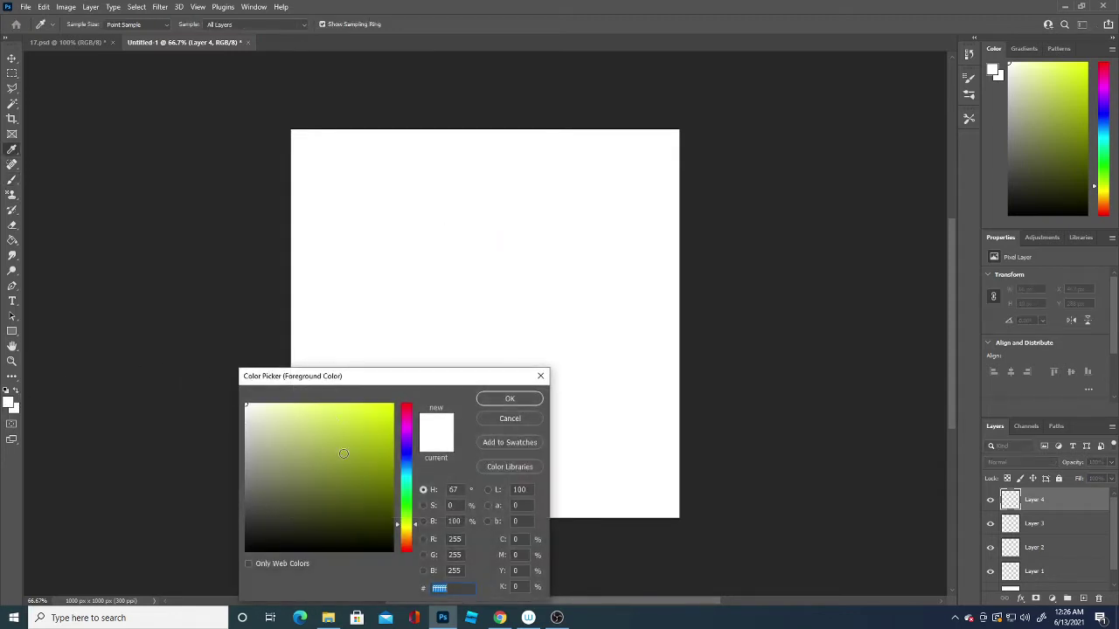
left_click_drag(312, 499, 227, 569)
left_click(507, 399)
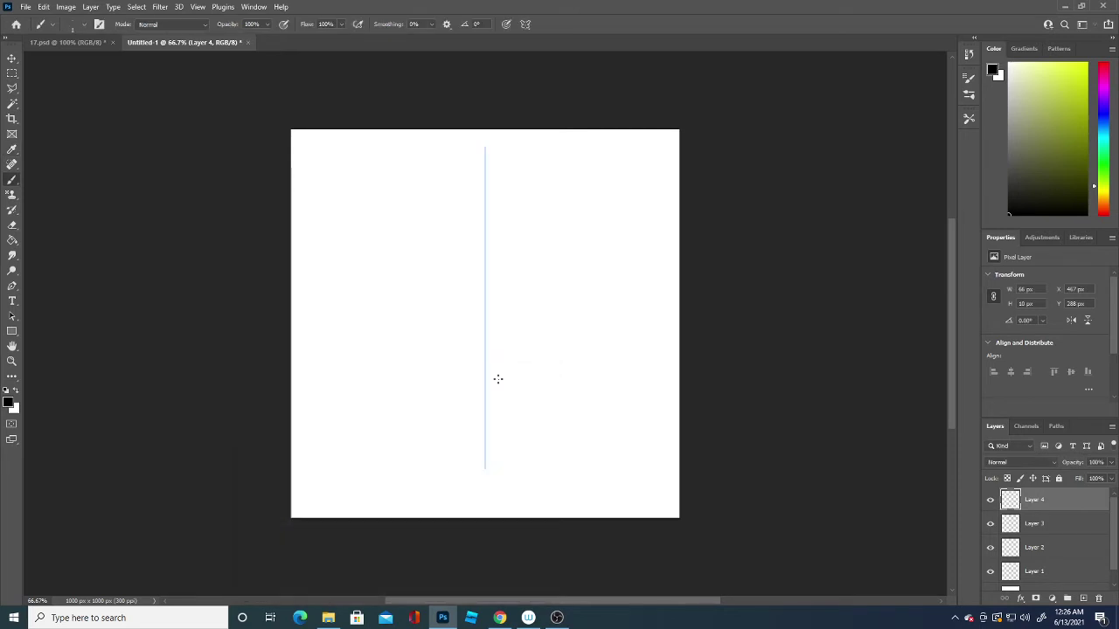
Step: On a new layer, sketch mirrored wavy brow strokes, undoing unwanted attempts
left_click(1083, 598)
left_click_drag(464, 242, 521, 242)
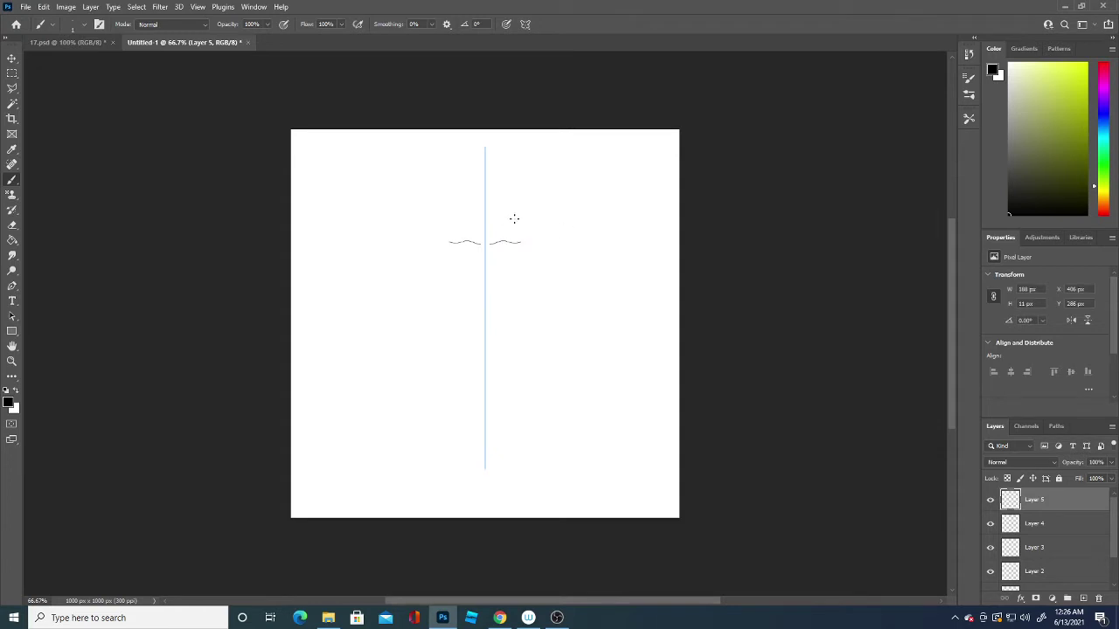
key("ctrl+z")
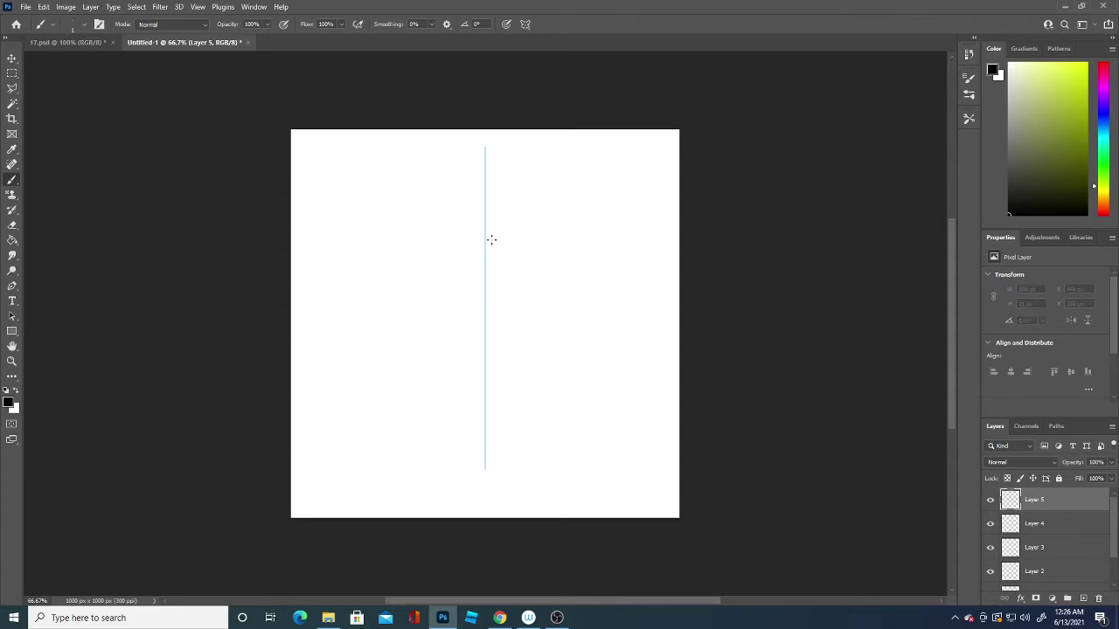
mouse_move(493, 240)
left_mouse_down()
mouse_move(523, 236)
mouse_move(480, 249)
left_mouse_up()
key("ctrl+z")
Step: Hide each previous sketch and retry mirrored brow strokes on three successive new layers
left_click(990, 499)
left_click(1083, 599)
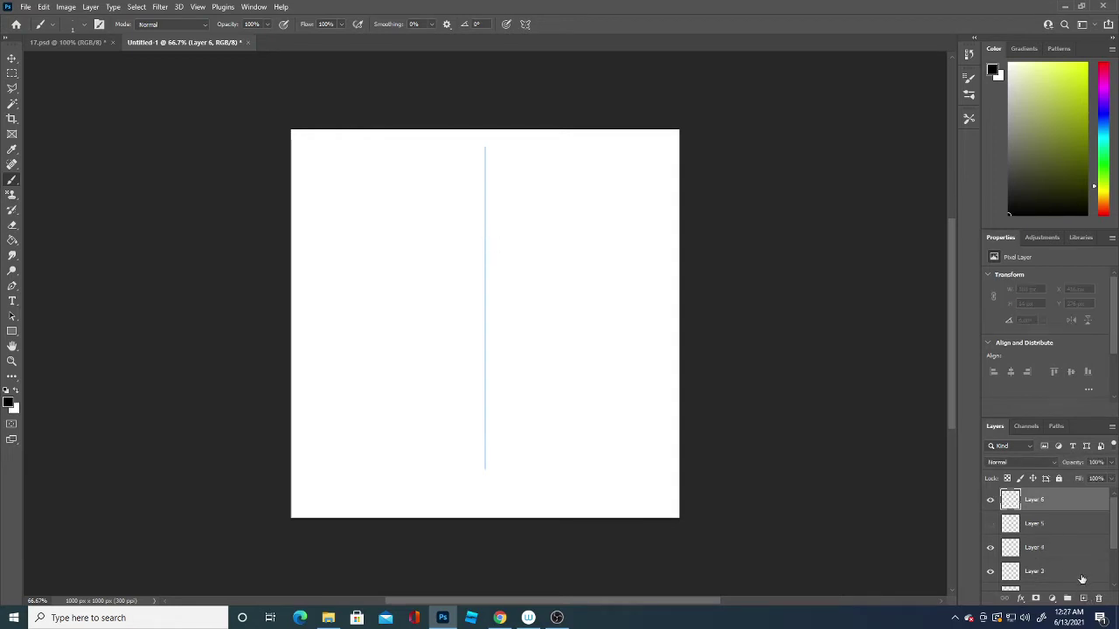
left_click_drag(488, 267, 527, 264)
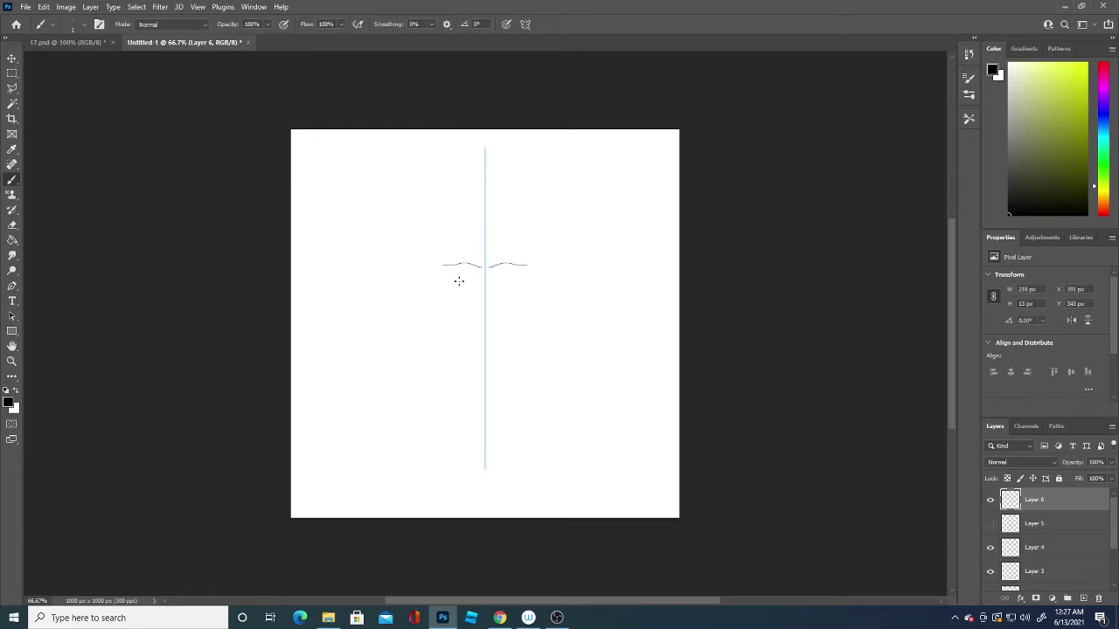
left_click(990, 499)
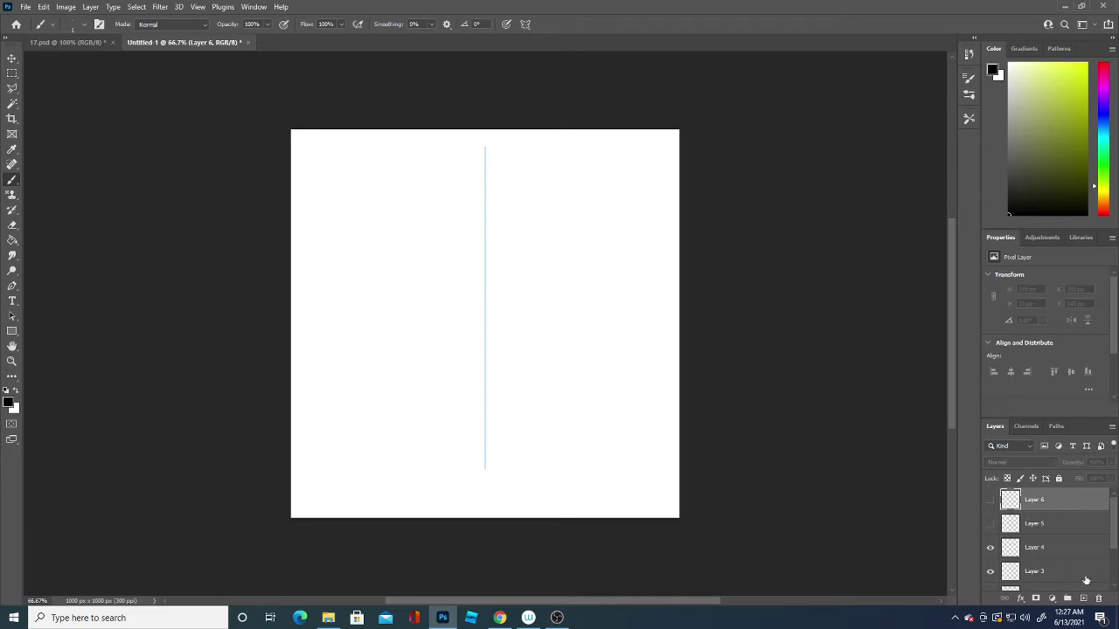
left_click(1083, 598)
left_click_drag(494, 264, 534, 263)
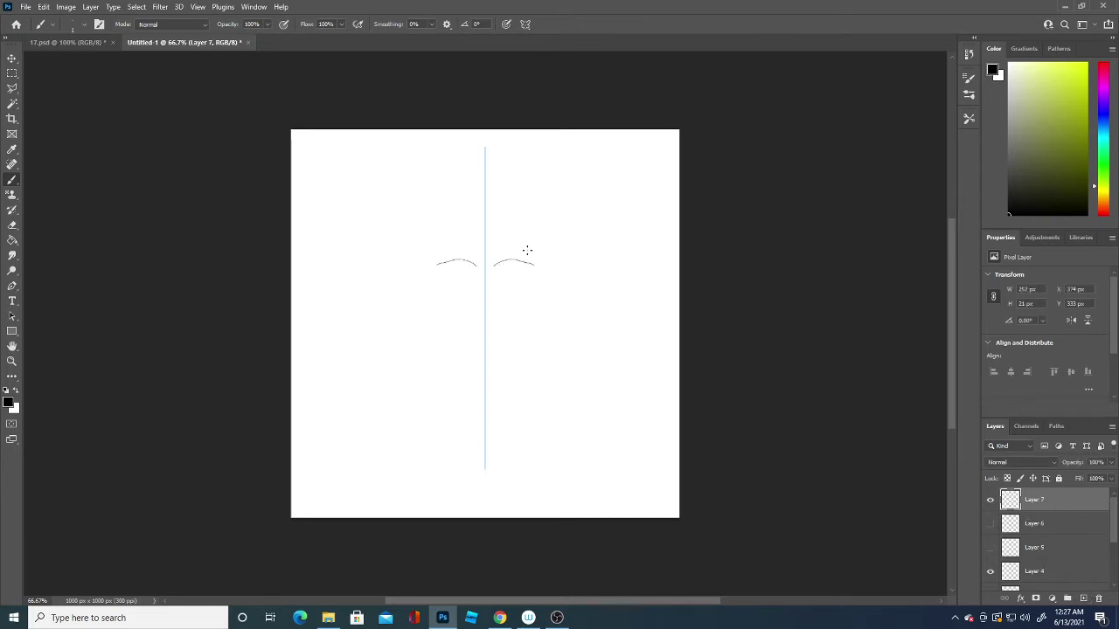
left_click(990, 499)
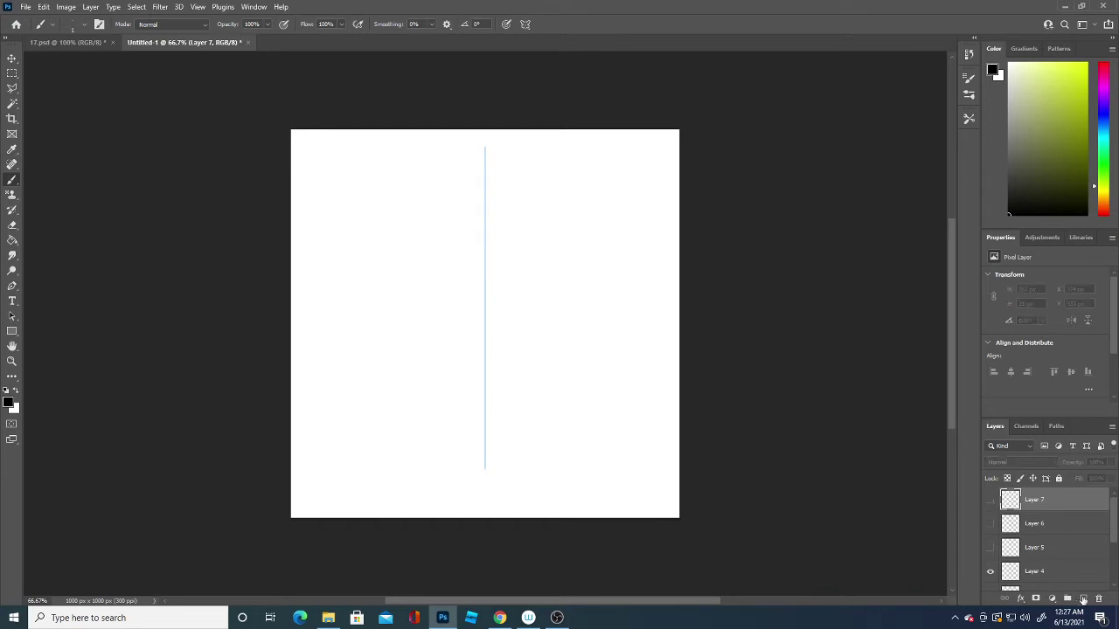
left_click(1083, 598)
left_click_drag(494, 254, 533, 253)
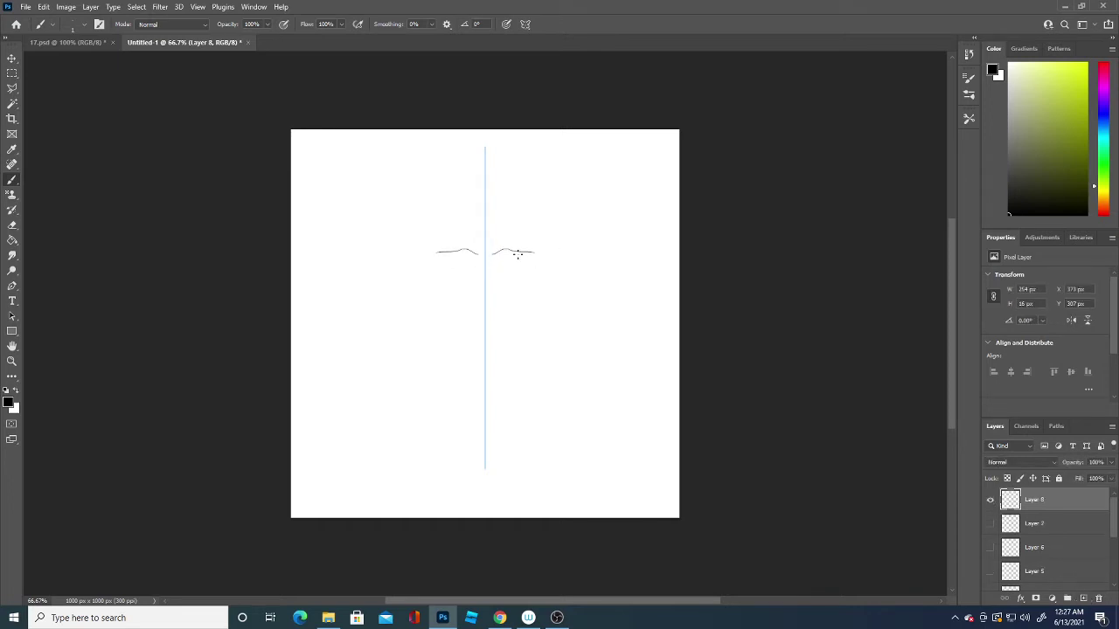
Step: On further fresh layers, redraw mirrored brows with almond eye outlines beneath, hiding each prior attempt
left_click(991, 500)
left_click(1083, 599)
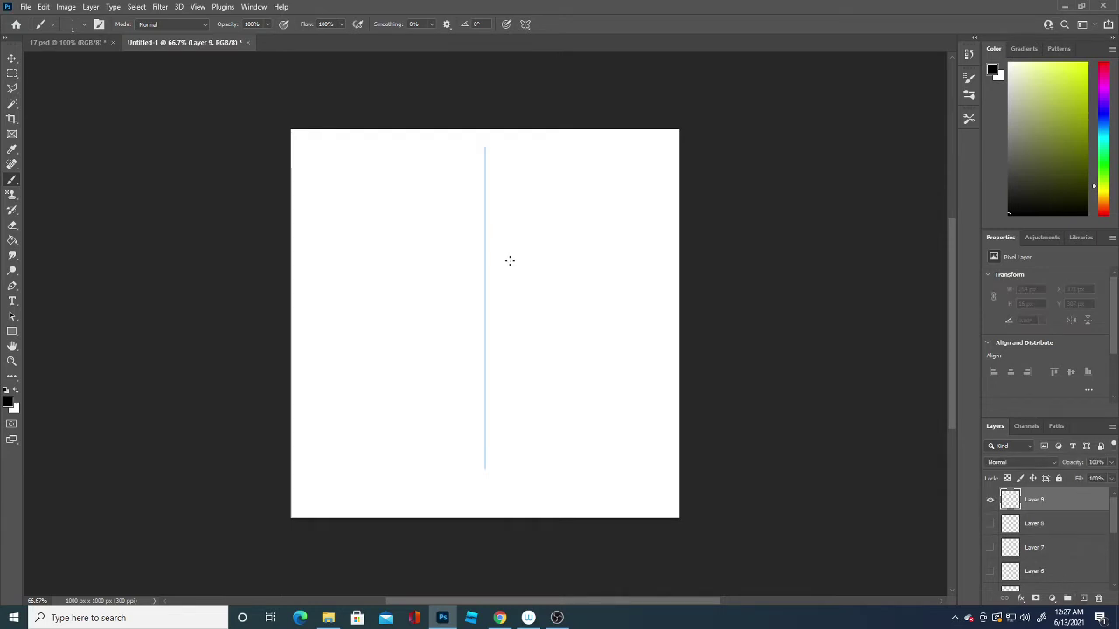
left_click_drag(492, 250, 536, 253)
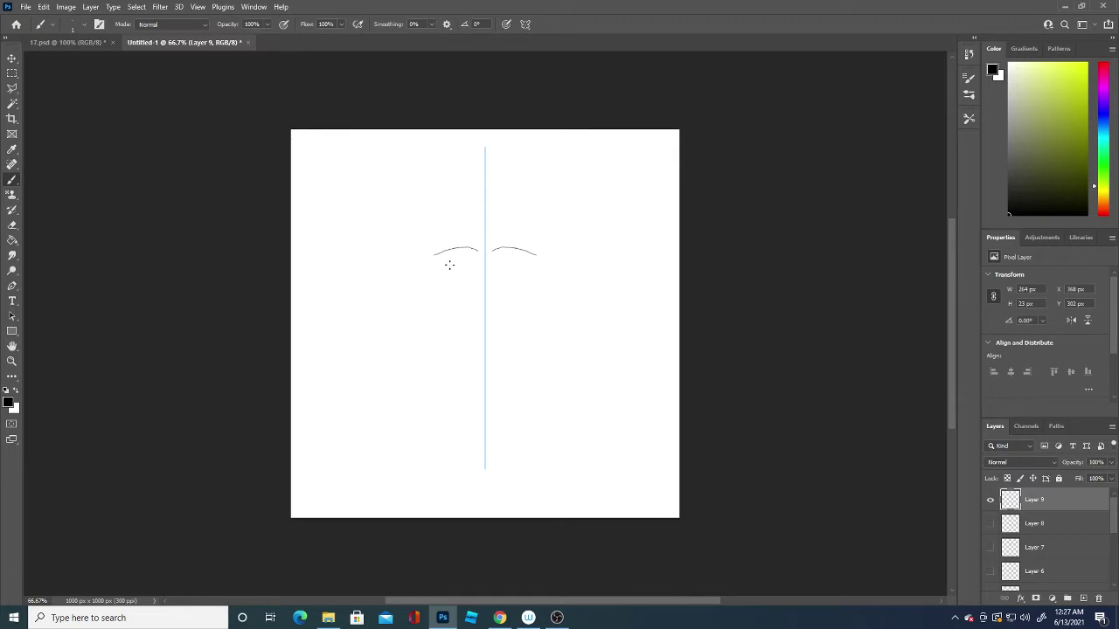
left_click_drag(457, 263, 477, 264)
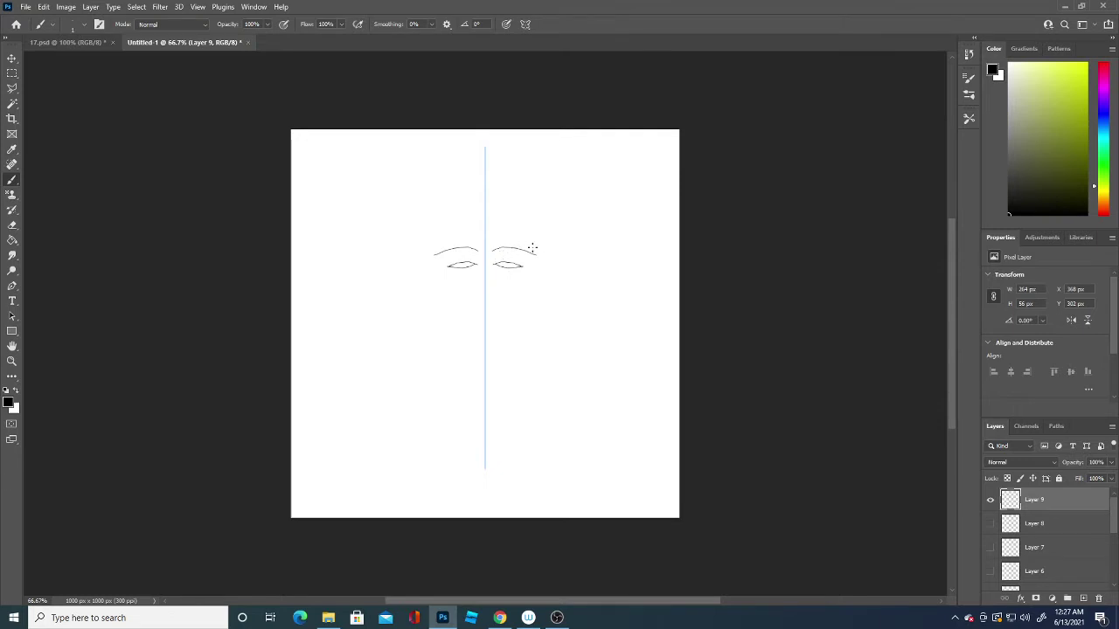
left_click(991, 499)
left_click(1083, 599)
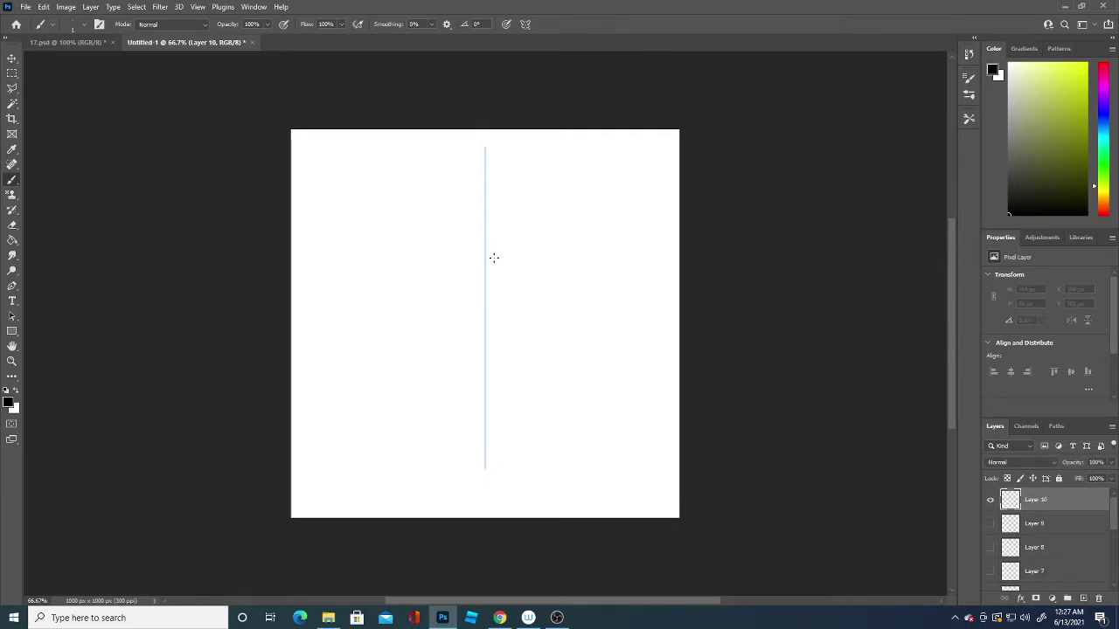
left_click_drag(491, 256, 524, 254)
left_click_drag(456, 268, 478, 266)
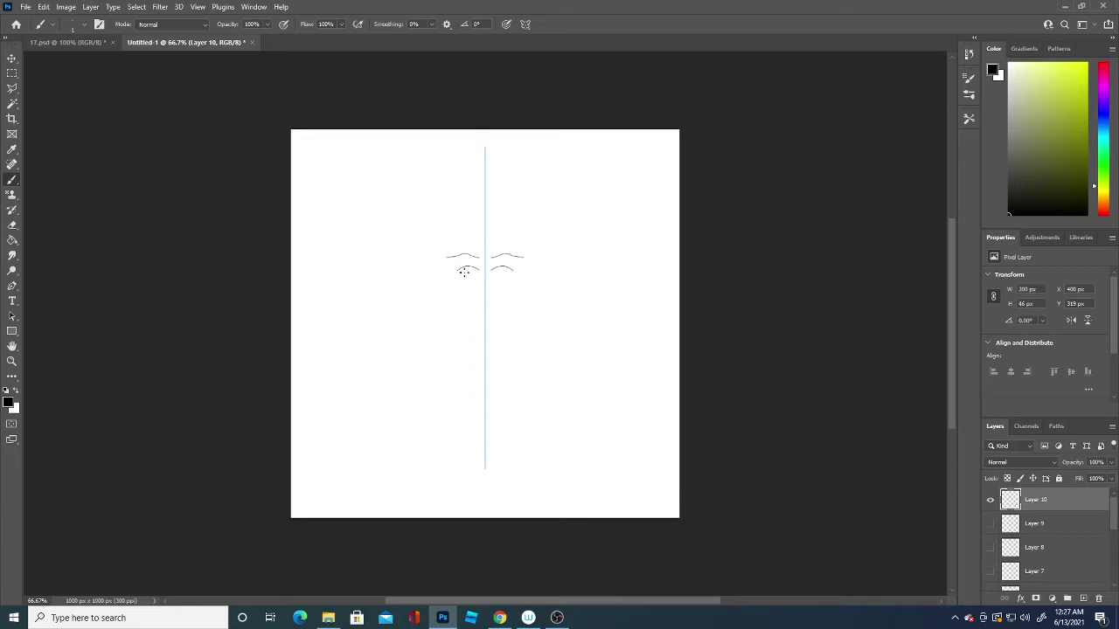
left_click(991, 499)
left_click(1083, 599)
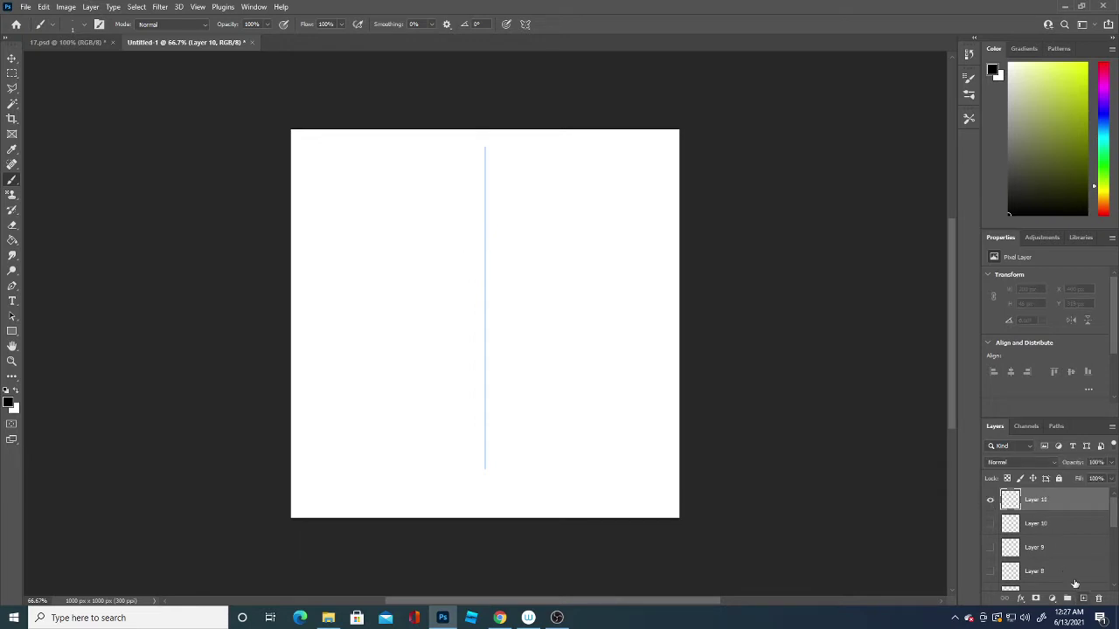
mouse_move(490, 236)
left_mouse_down()
mouse_move(531, 233)
mouse_move(497, 253)
mouse_move(530, 252)
mouse_move(507, 257)
mouse_move(516, 254)
left_mouse_up()
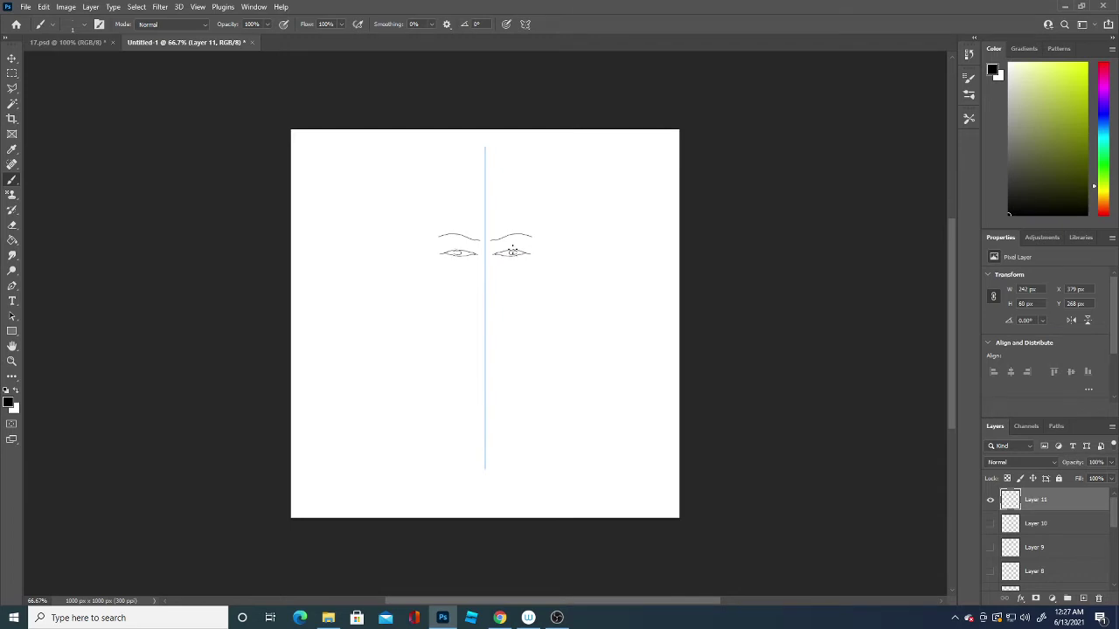
Step: Hide Layer 11 and on a new layer draw mirrored brows, eye outlines and dark pupils
left_click(990, 499)
left_click(1083, 598)
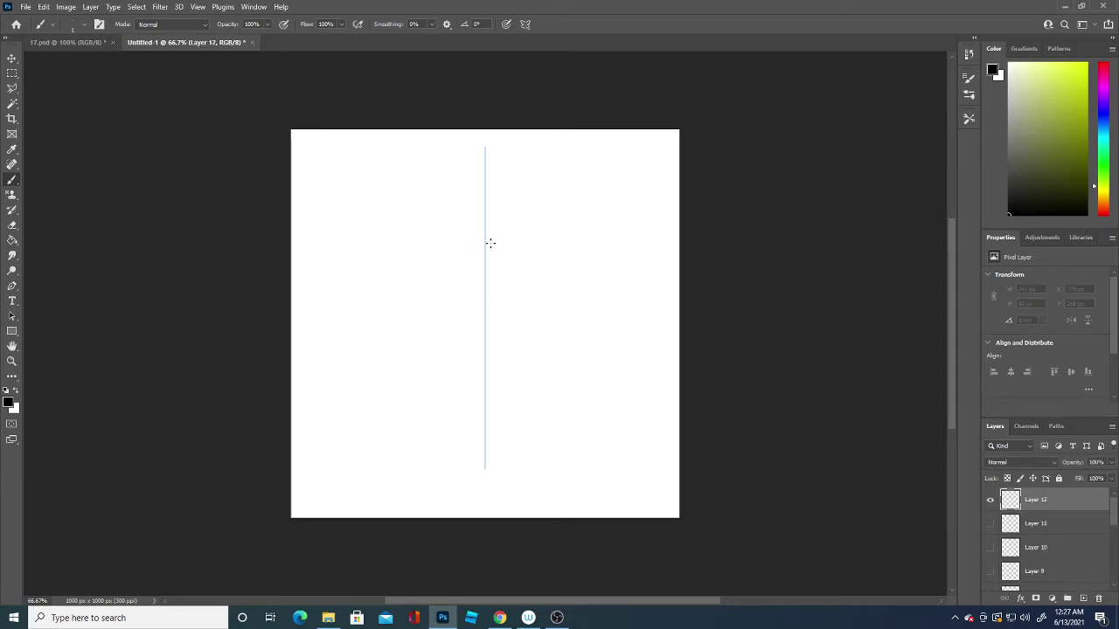
left_click_drag(490, 244, 540, 238)
left_click_drag(505, 254, 508, 259)
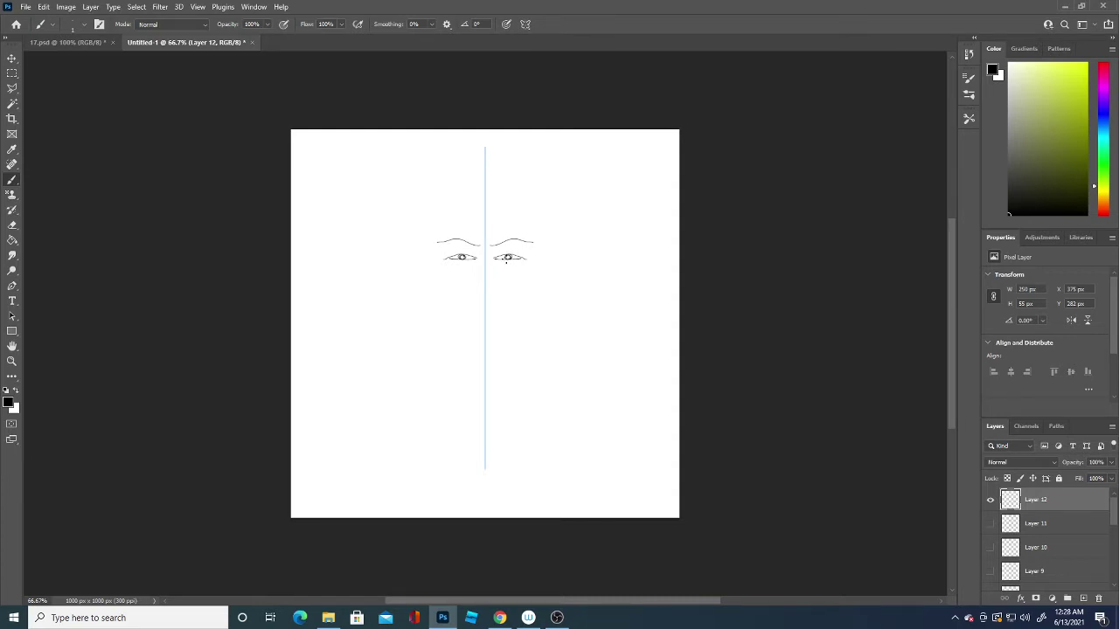
left_click_drag(510, 261, 505, 256)
Step: Add a nose curve, mouth line and lower lip, undoing stray strokes
left_click_drag(478, 292, 484, 298)
key("ctrl+z")
key("]")
mouse_move(472, 304)
left_mouse_down()
mouse_move(498, 305)
mouse_move(473, 308)
left_mouse_up()
mouse_move(472, 309)
left_mouse_down()
mouse_move(498, 308)
mouse_move(483, 299)
left_mouse_up()
key("ctrl+z")
left_click_drag(485, 305, 484, 301)
key("ctrl+z")
Step: Draw mirrored temples, jawline to the chin, ears, and the hair outline up to the crown
left_click_drag(438, 230, 439, 259)
left_click_drag(448, 307, 487, 335)
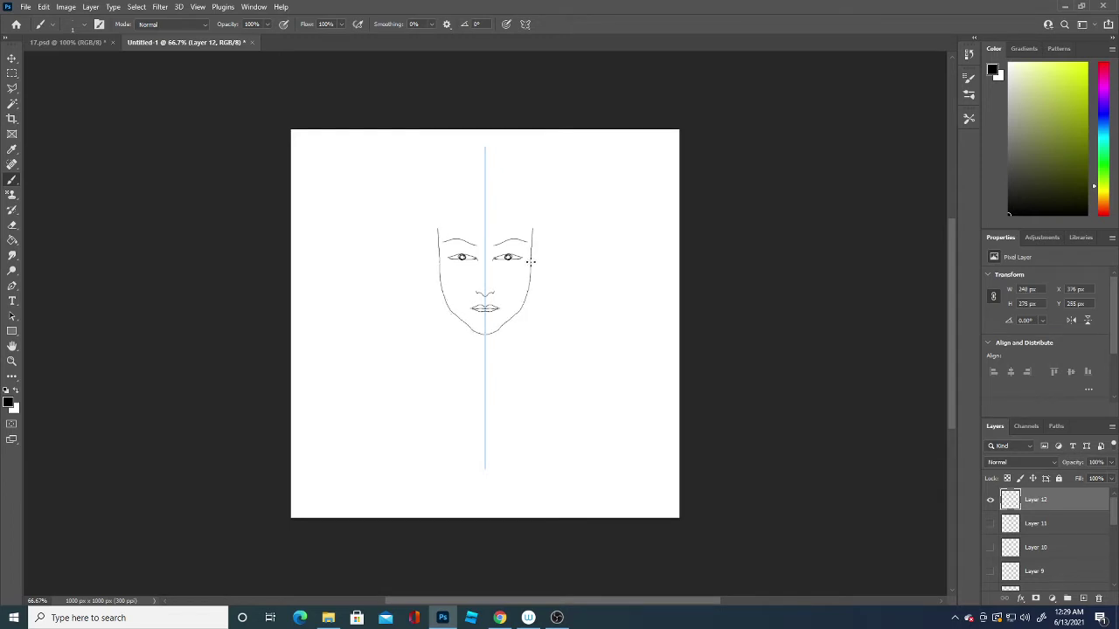
mouse_move(534, 259)
left_mouse_down()
mouse_move(536, 278)
mouse_move(550, 219)
left_mouse_up()
left_click_drag(549, 228, 508, 182)
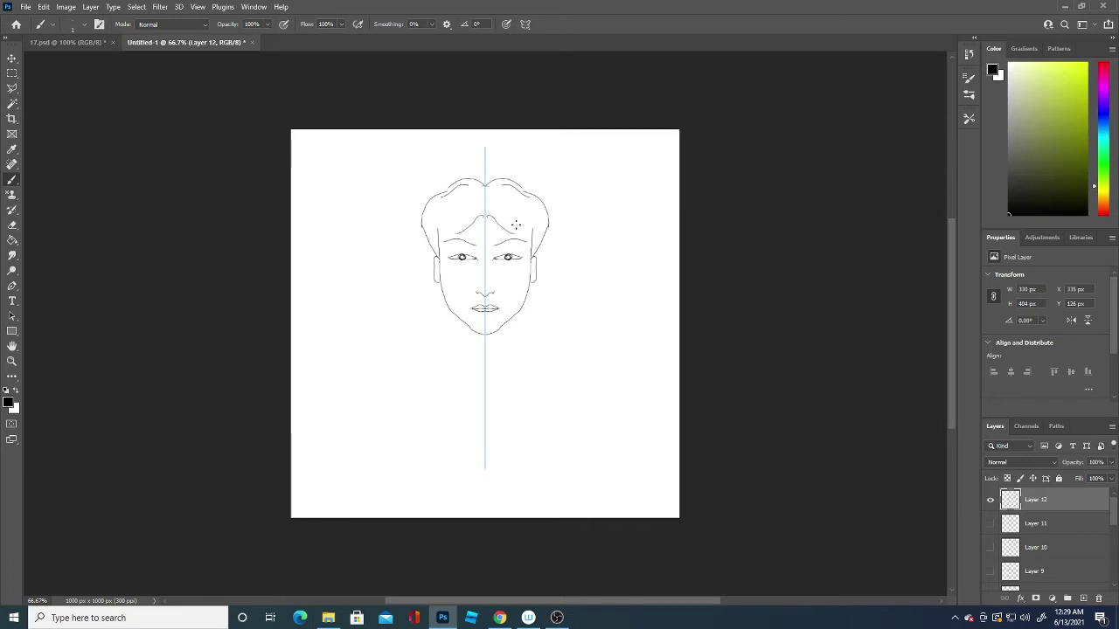
Step: Add brow detail, a forehead mark and hair strands, then the neck and V-shaped collar
left_click_drag(505, 234, 527, 231)
mouse_move(482, 206)
left_mouse_down()
mouse_move(539, 222)
mouse_move(535, 208)
left_mouse_up()
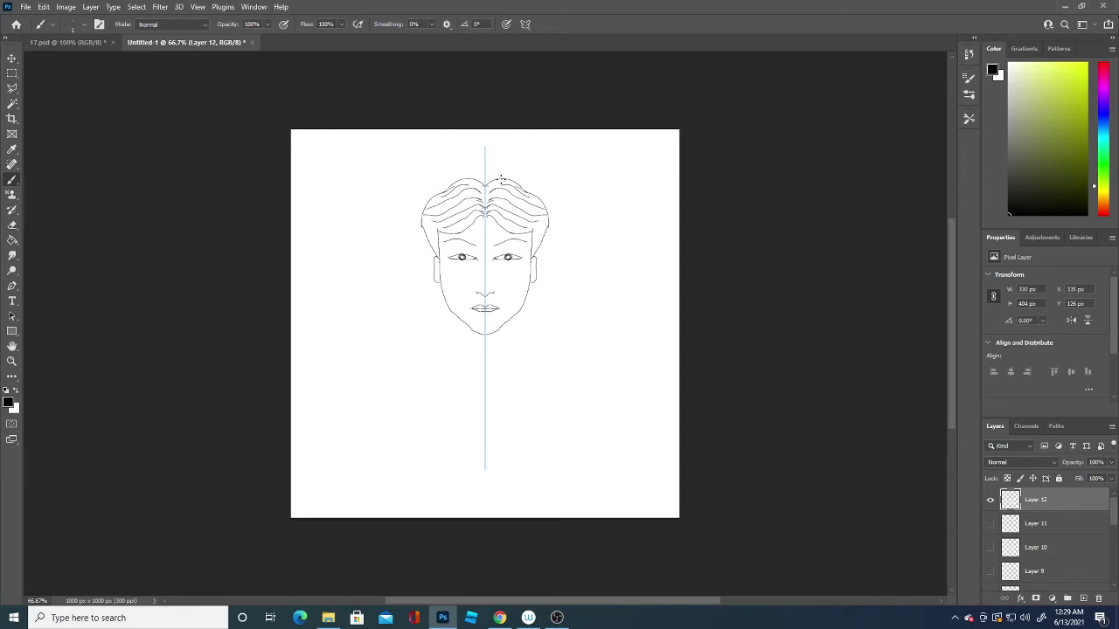
left_click_drag(533, 229, 537, 251)
left_click_drag(516, 323, 519, 337)
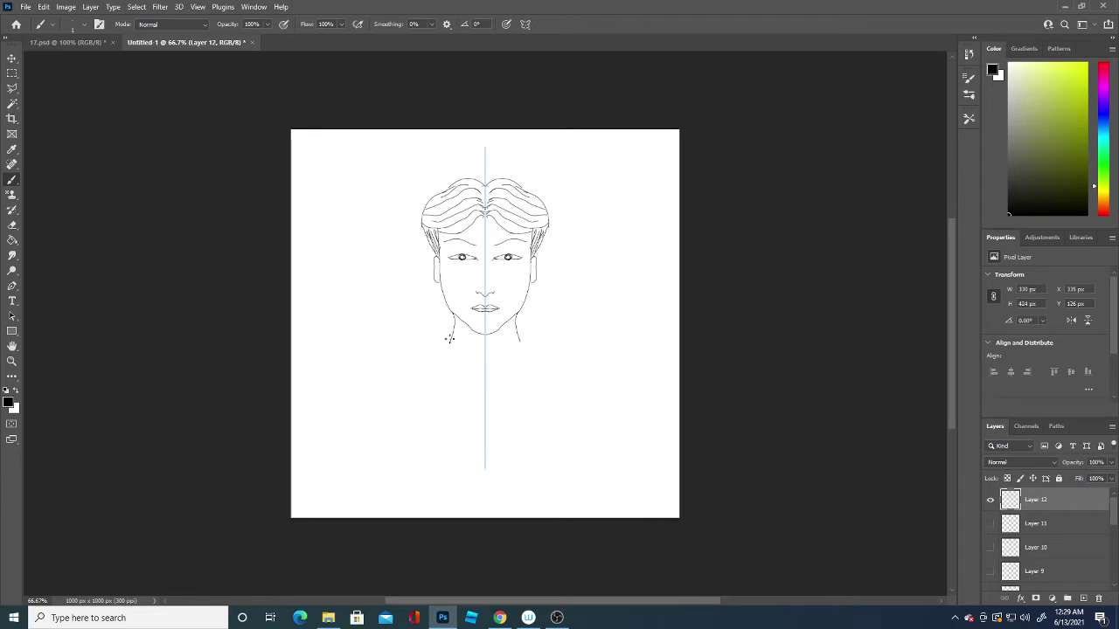
mouse_move(451, 337)
left_mouse_down()
mouse_move(457, 382)
mouse_move(483, 399)
left_mouse_up()
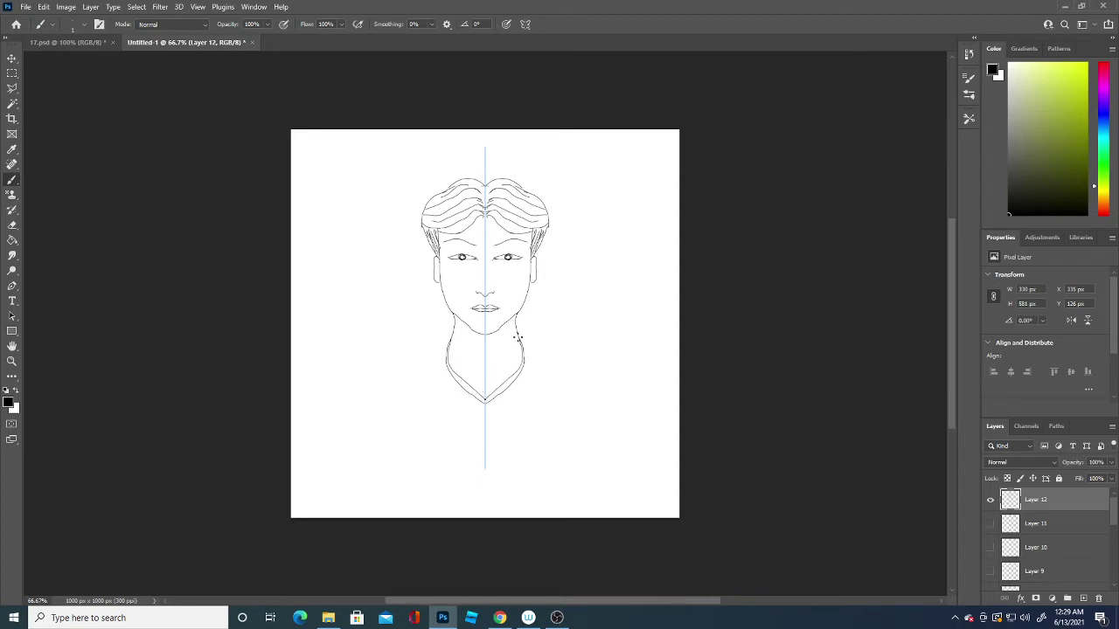
Step: Draw mirrored shoulder lines and inner and outer arm outlines out from the neck
mouse_move(525, 344)
left_mouse_down()
mouse_move(553, 351)
mouse_move(587, 437)
mouse_move(581, 467)
left_mouse_up()
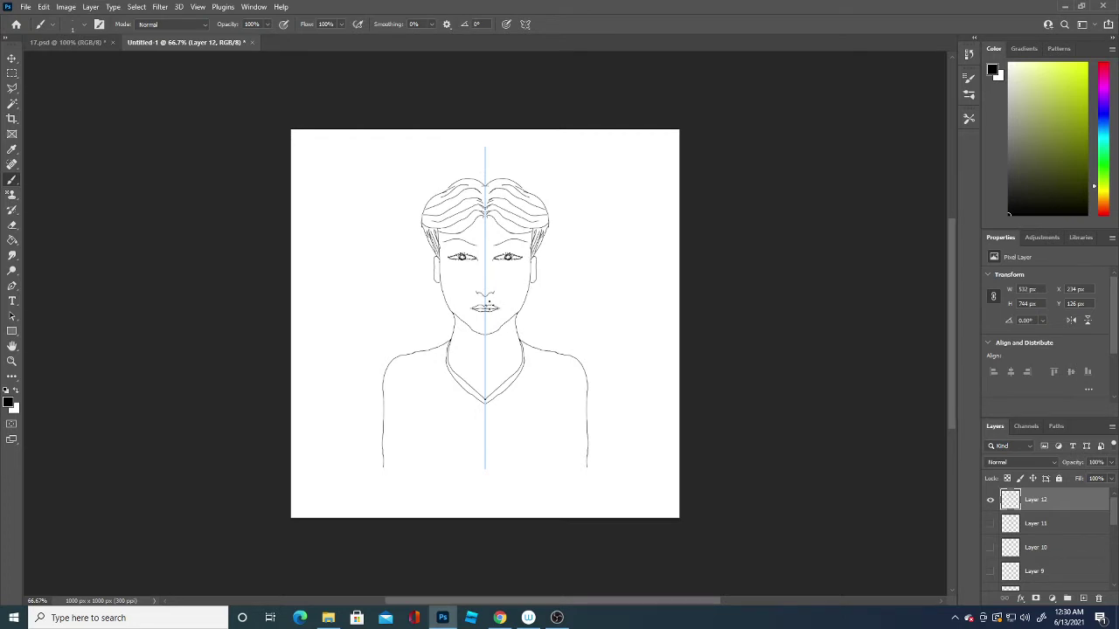
left_click_drag(516, 322, 590, 362)
left_click_drag(591, 360, 604, 475)
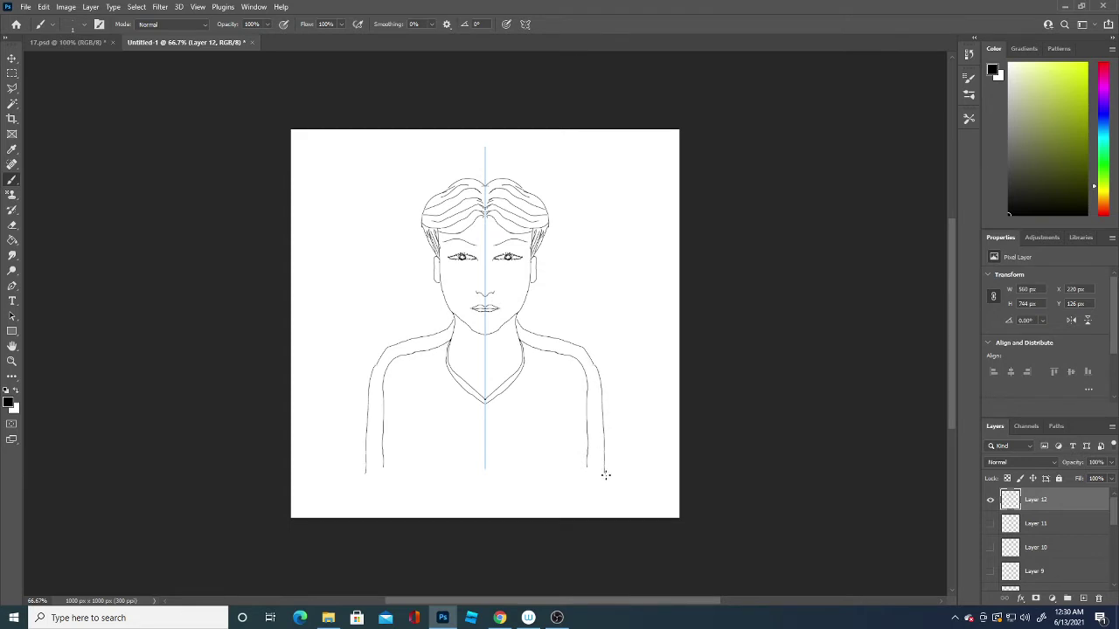
left_click_drag(592, 356, 629, 467)
Step: Extend the arm lines to the canvas bottom, undo a stray vertical stroke, and add a nostril
mouse_move(337, 468)
left_mouse_down()
mouse_move(337, 519)
mouse_move(365, 519)
left_mouse_up()
left_click_drag(381, 464, 382, 505)
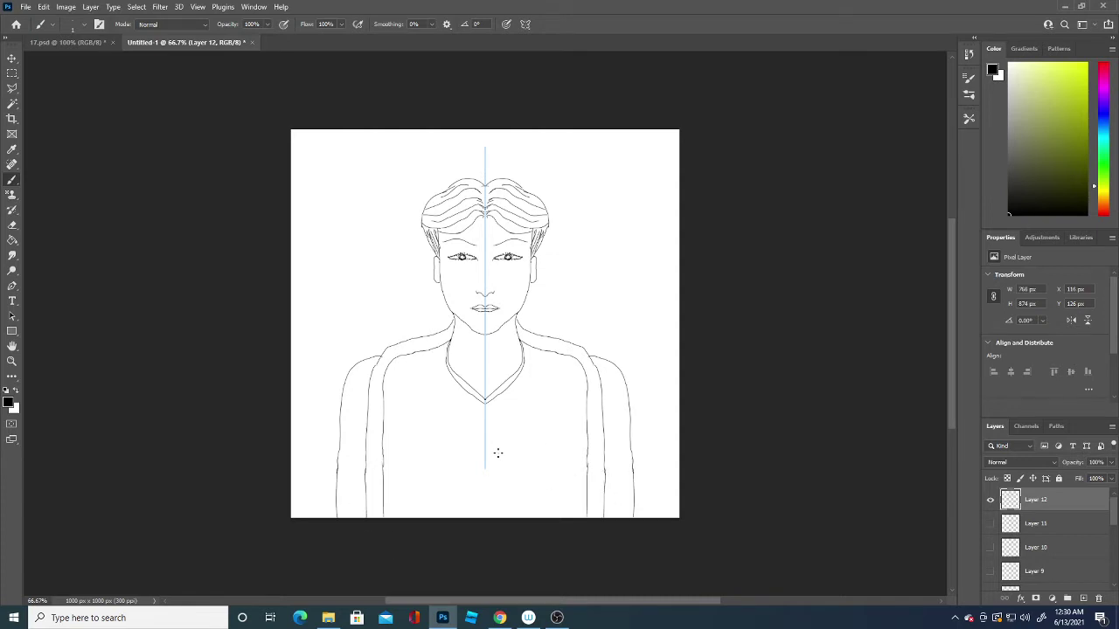
left_click_drag(548, 447, 547, 516)
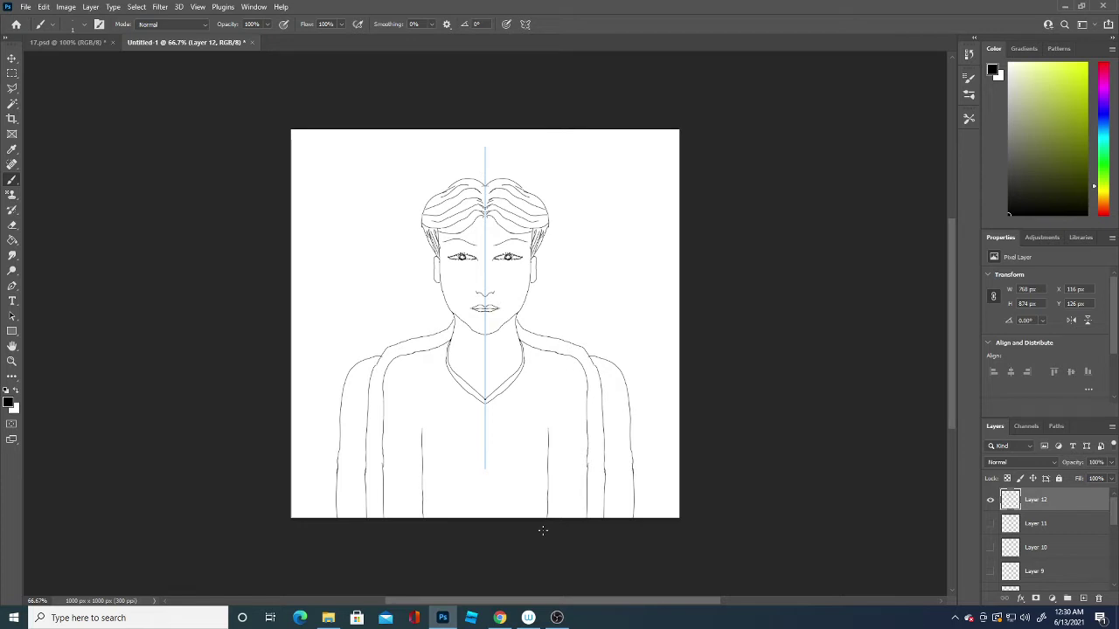
key("ctrl+z")
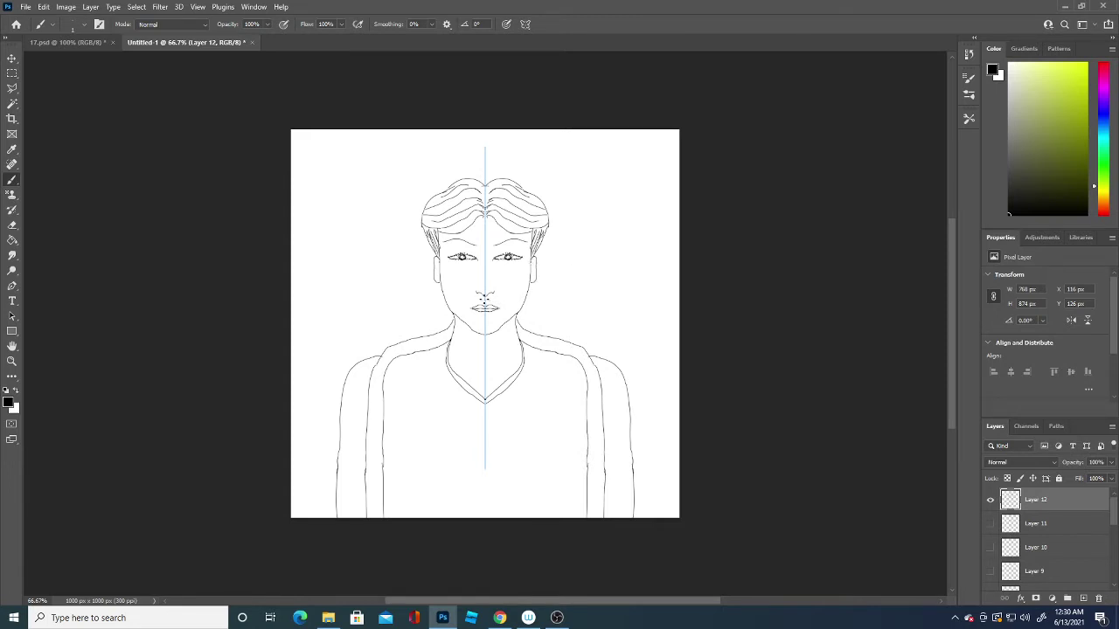
left_click_drag(480, 297, 486, 296)
Step: Set the foreground colour to bright red, brush size 12 px, and add a new layer
left_click(9, 402)
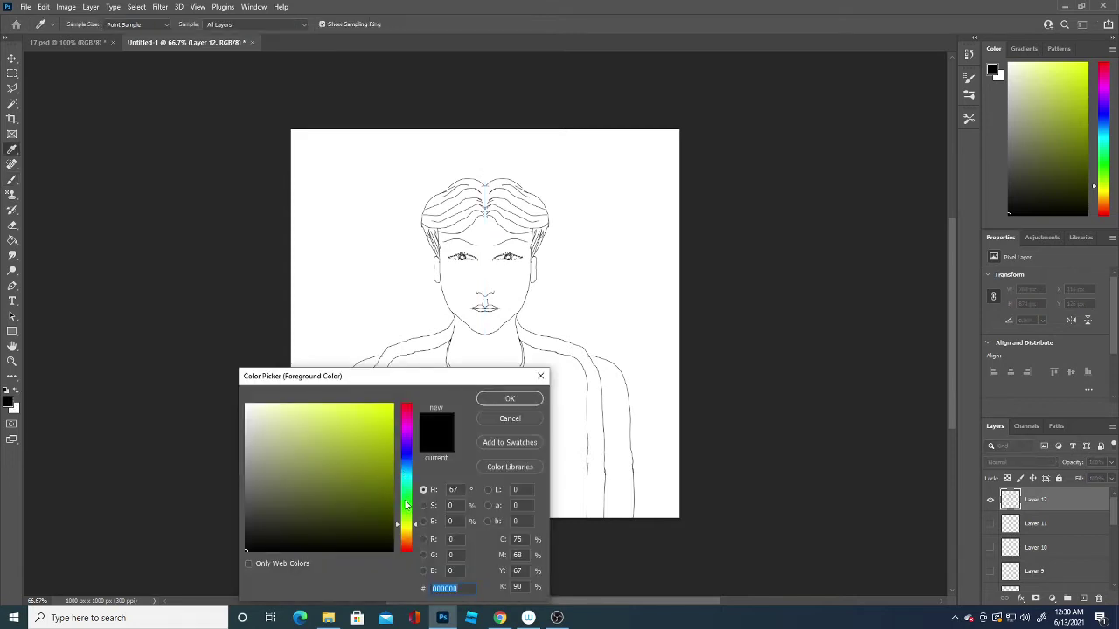
left_click(406, 409)
left_click(393, 418)
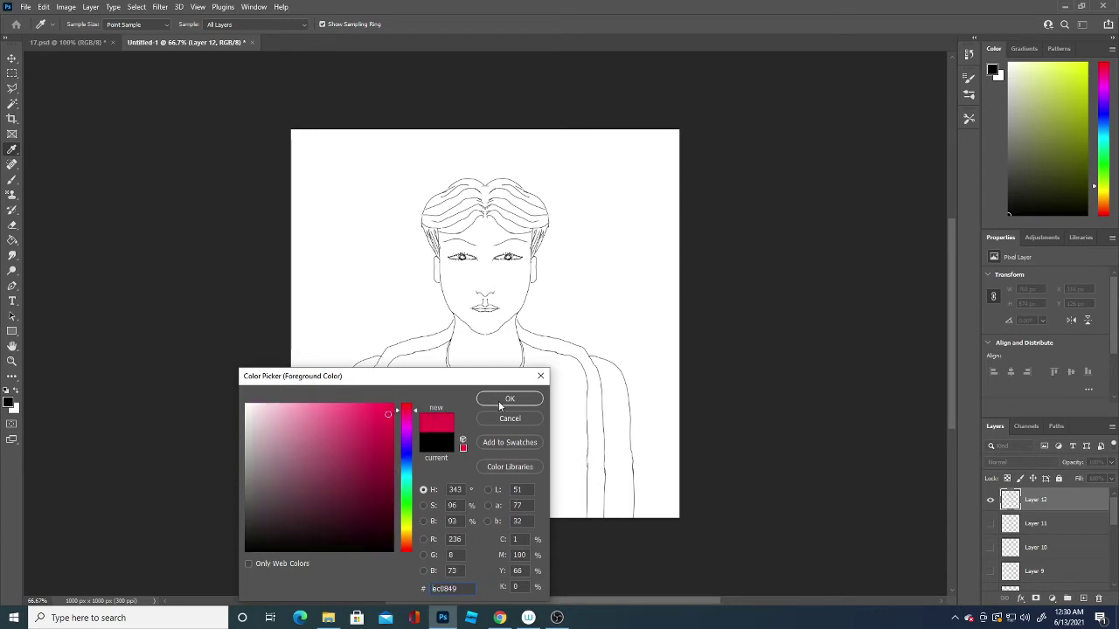
left_click(509, 399)
left_click(85, 25)
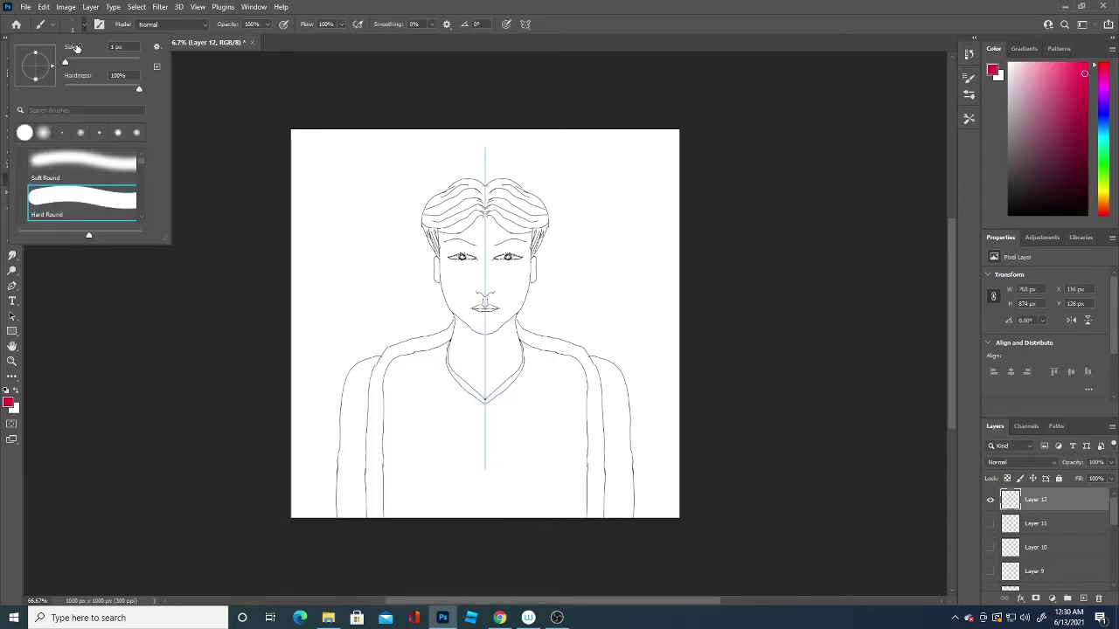
key("ctrl+shift+alt+n")
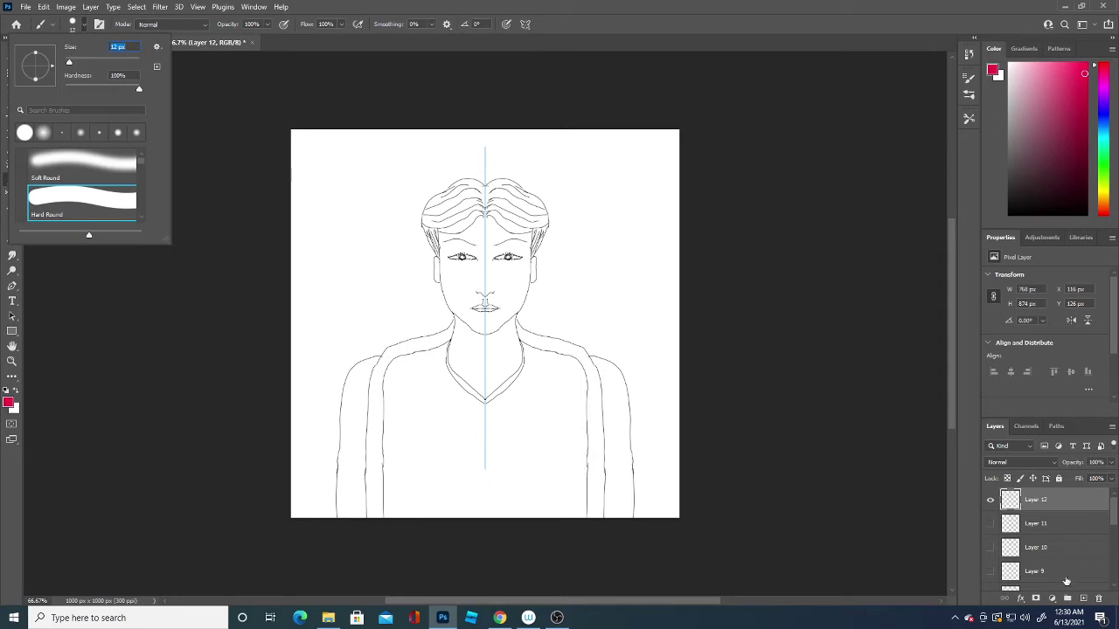
left_click(471, 222)
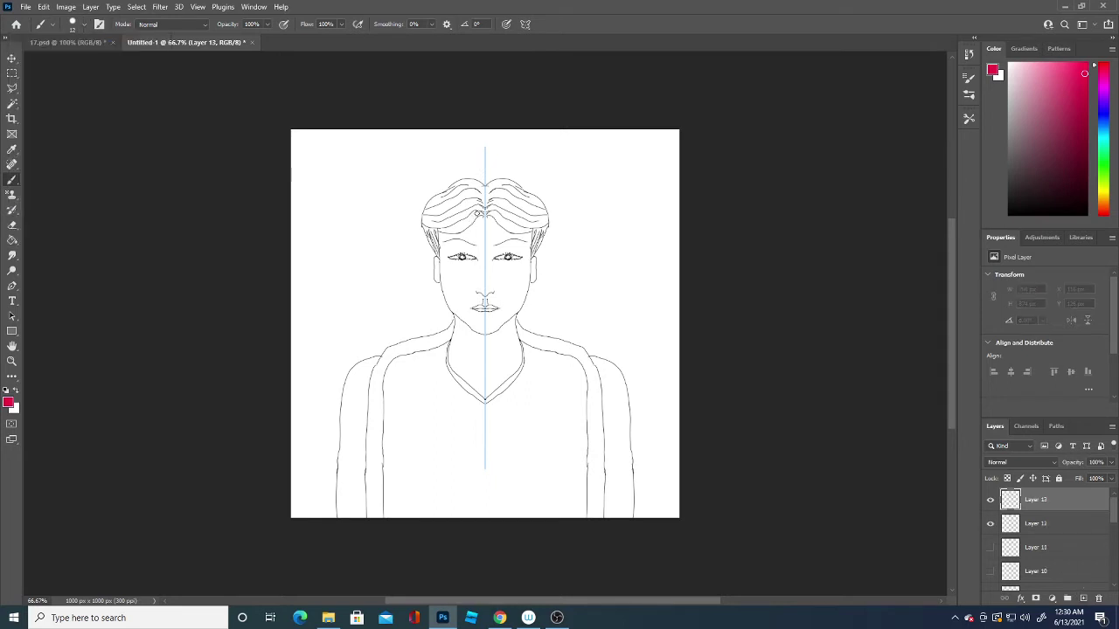
Step: Paint thick mirrored red wavy strokes across the front hair, extending them to the centre line
left_click_drag(479, 212, 458, 225)
left_click_drag(492, 211, 511, 227)
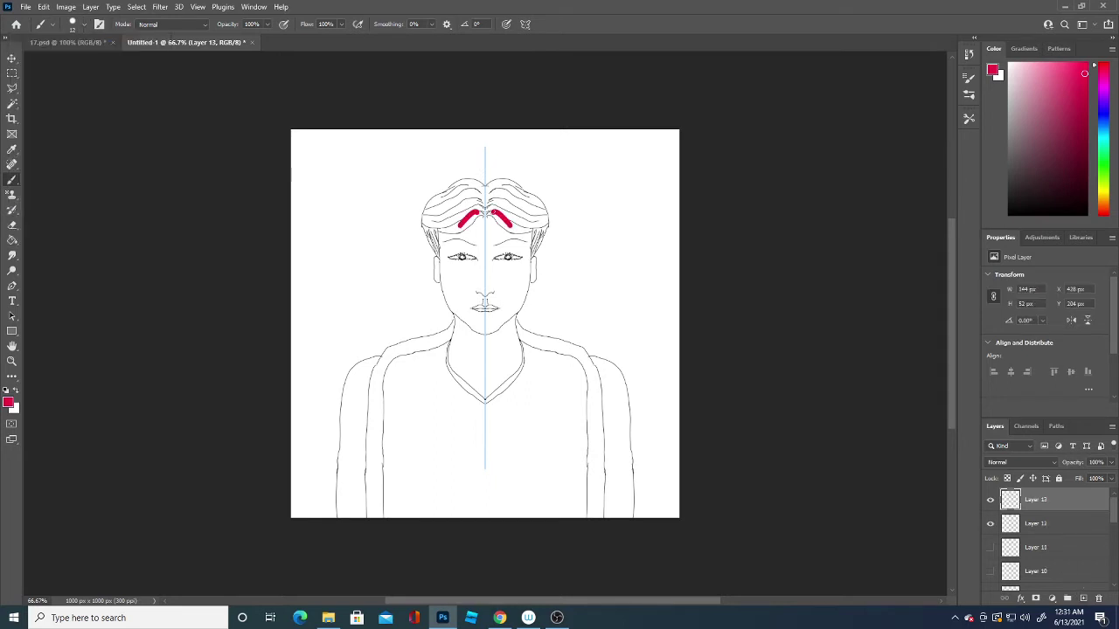
left_click_drag(495, 214, 528, 229)
left_click_drag(492, 197, 545, 210)
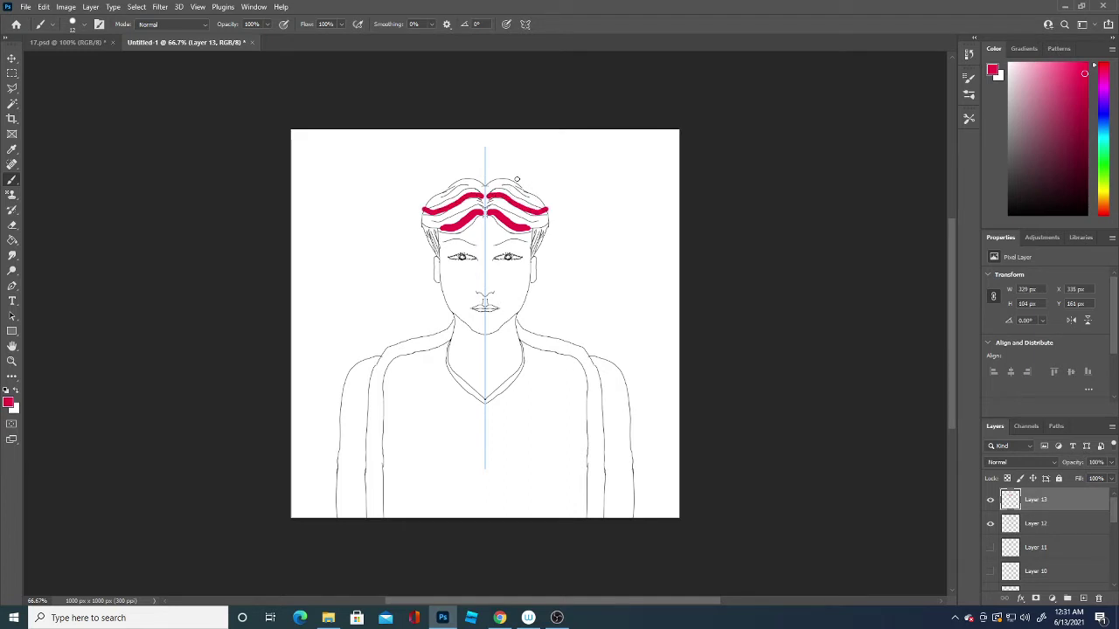
key("ctrl+z")
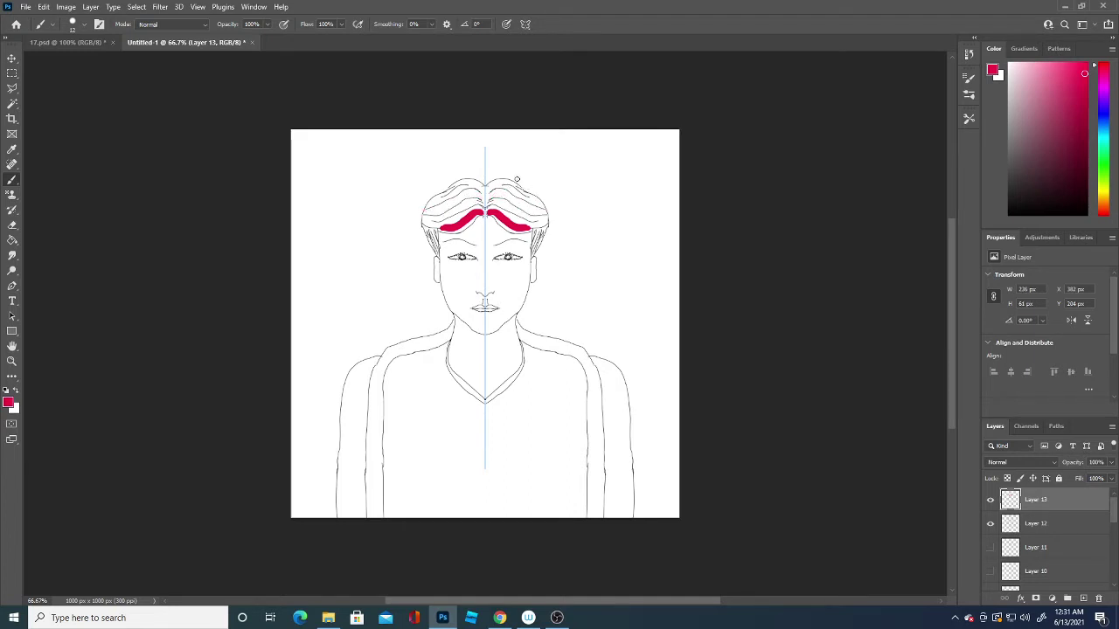
left_click_drag(495, 197, 545, 212)
left_click(8, 402)
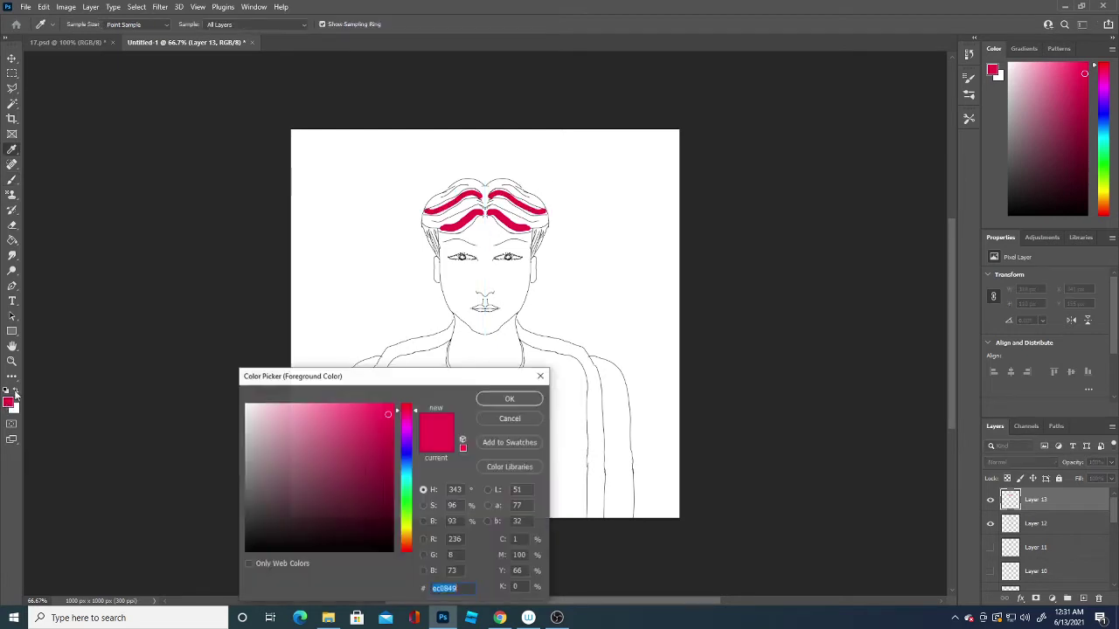
left_click(510, 399)
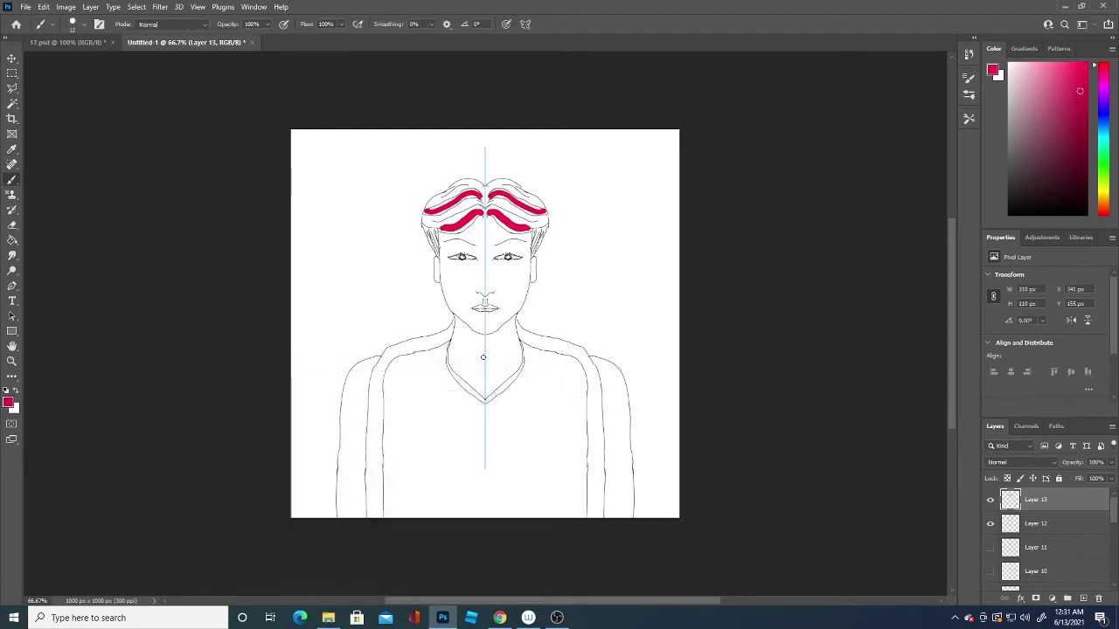
mouse_move(441, 216)
left_mouse_down()
mouse_move(477, 193)
mouse_move(535, 223)
left_mouse_up()
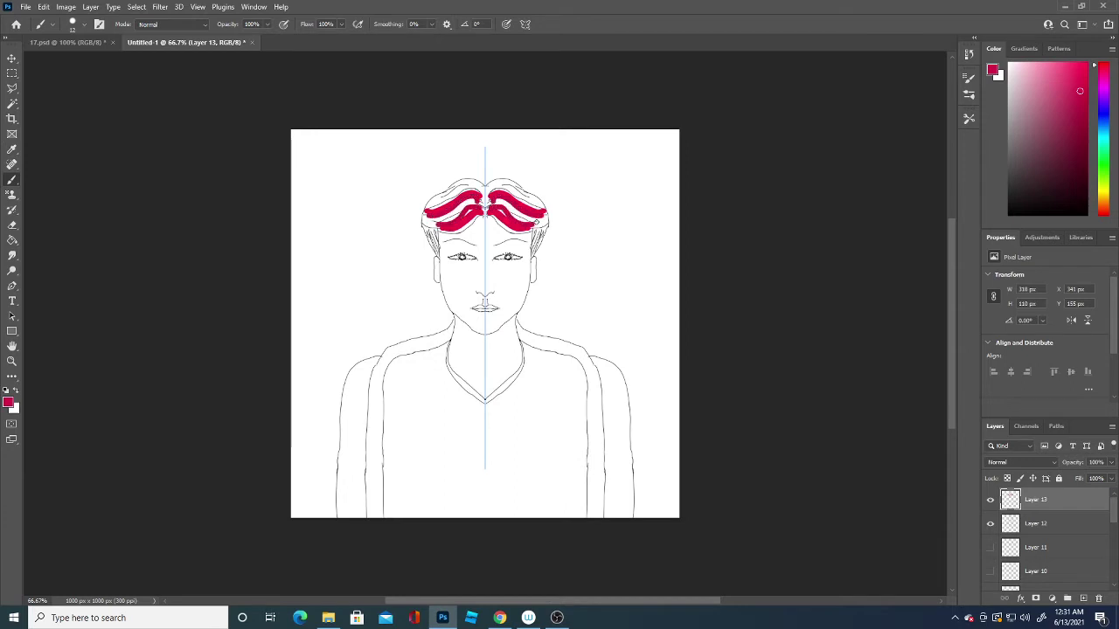
Step: Switch to a lighter pink and paint strokes across and along the top of the hair
left_click(8, 403)
left_click(374, 455)
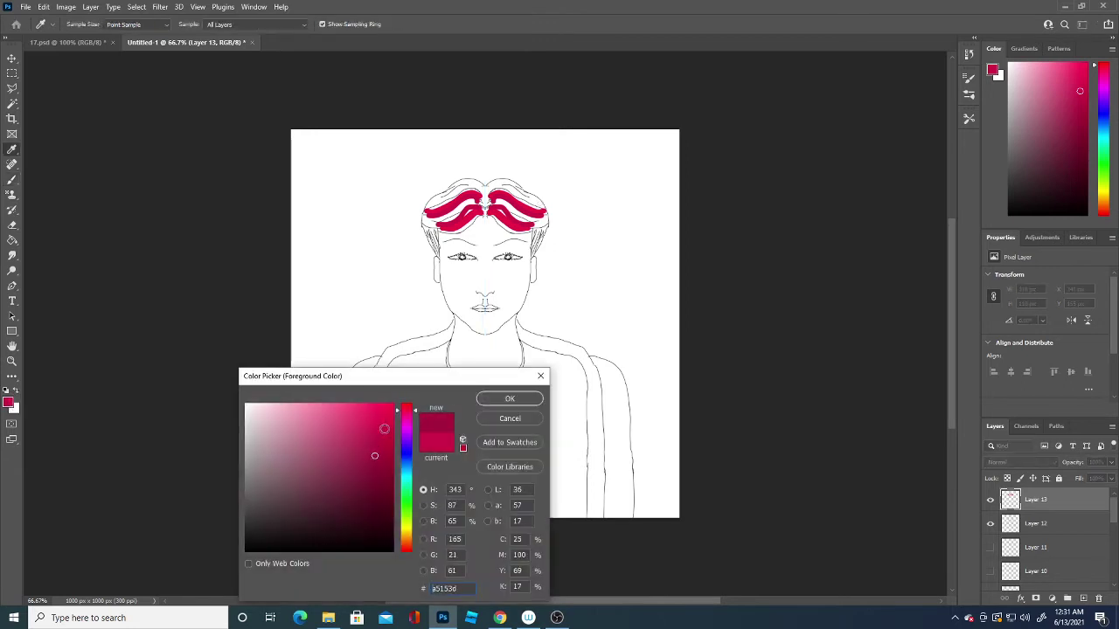
left_click(357, 448)
left_click(509, 398)
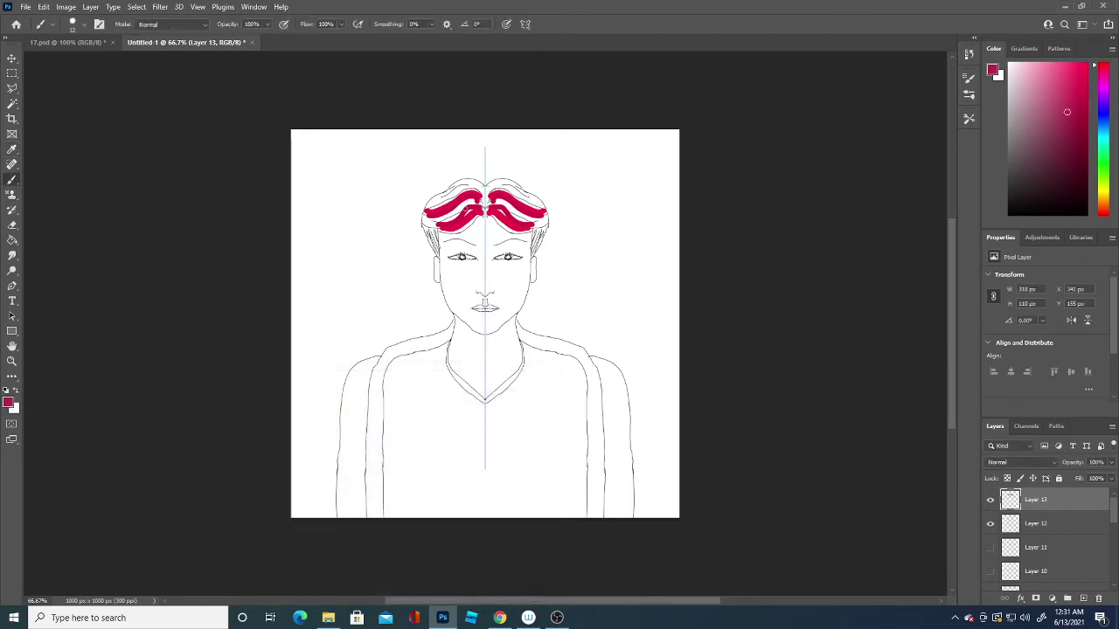
left_click_drag(495, 200, 529, 222)
left_click_drag(492, 189, 546, 210)
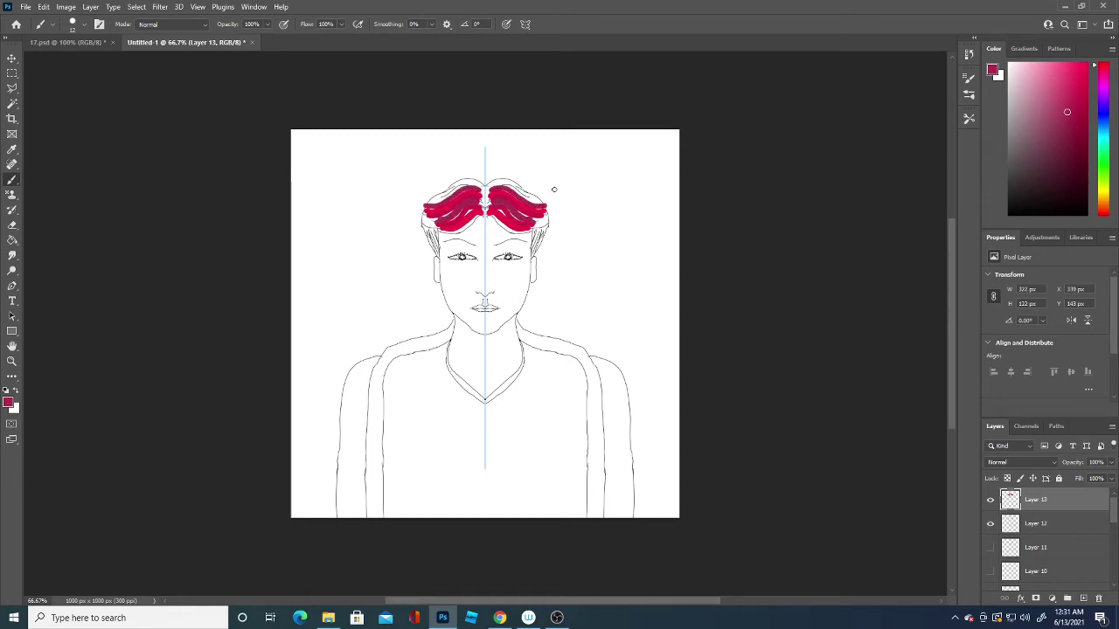
Step: Paint dark pink arching strokes along the hair top and fill the lower hair edges
left_click(9, 403)
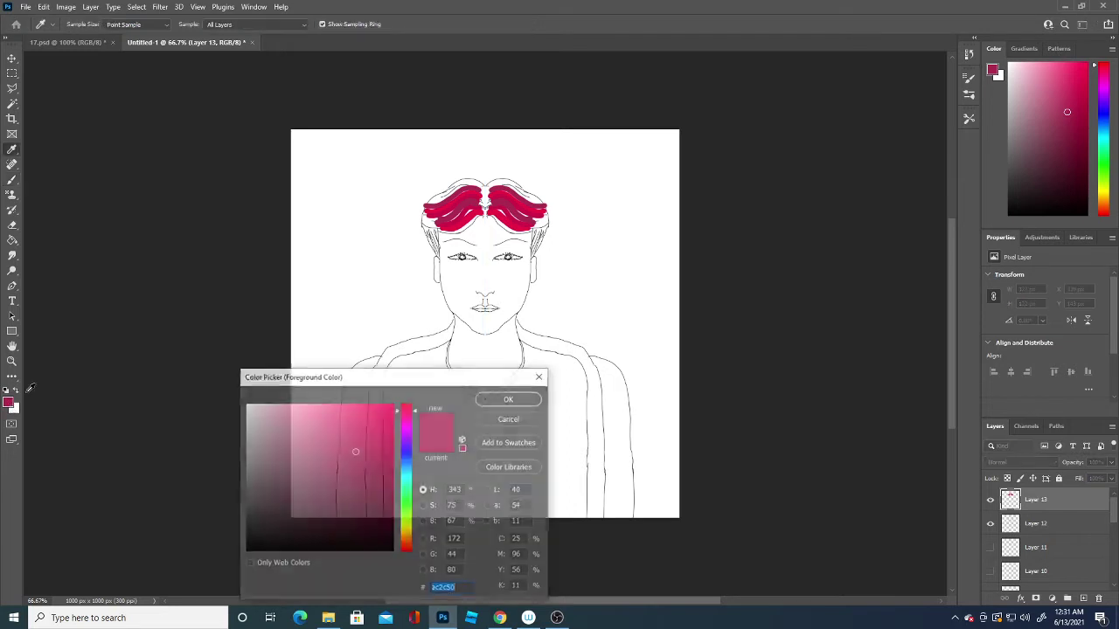
left_click(489, 399)
left_click_drag(498, 220, 527, 234)
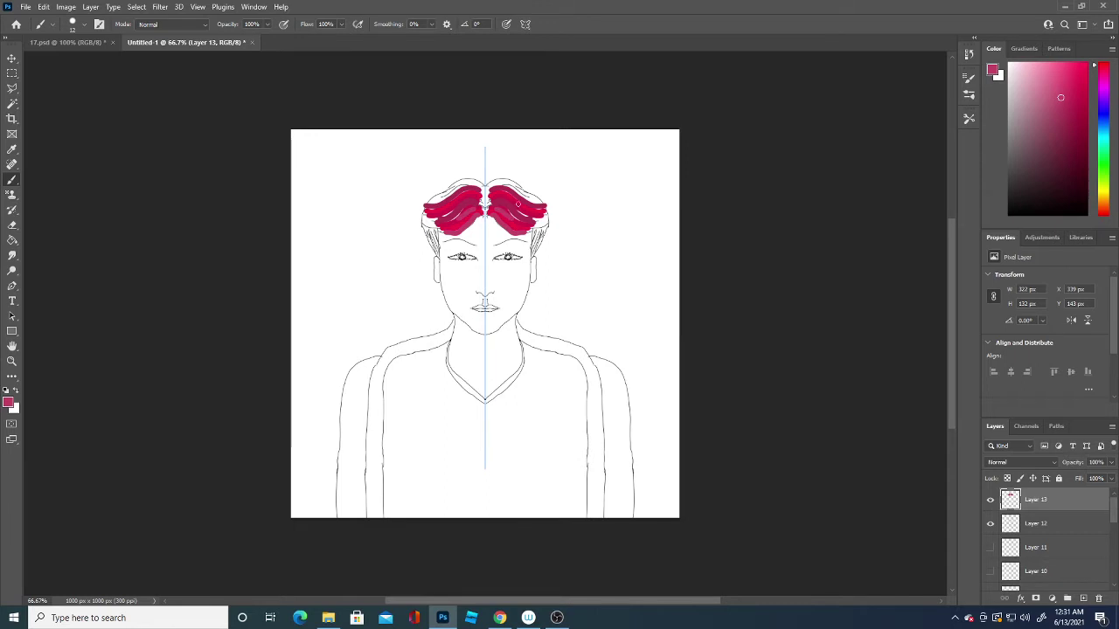
left_click_drag(488, 186, 542, 205)
left_click_drag(490, 180, 544, 201)
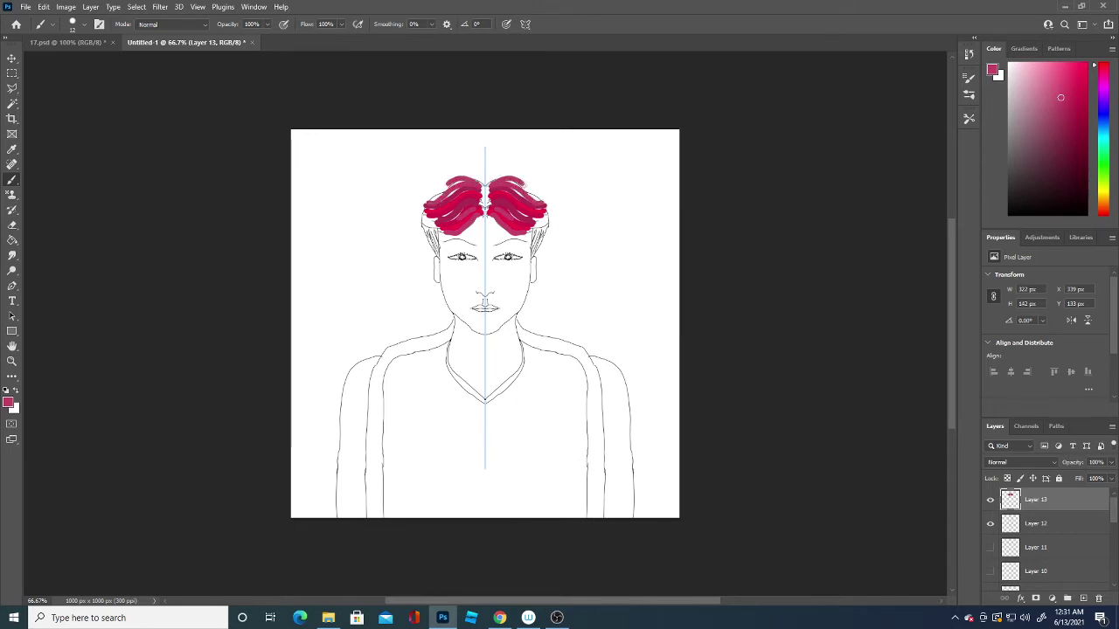
mouse_move(435, 199)
left_mouse_down()
mouse_move(461, 181)
mouse_move(447, 192)
left_mouse_up()
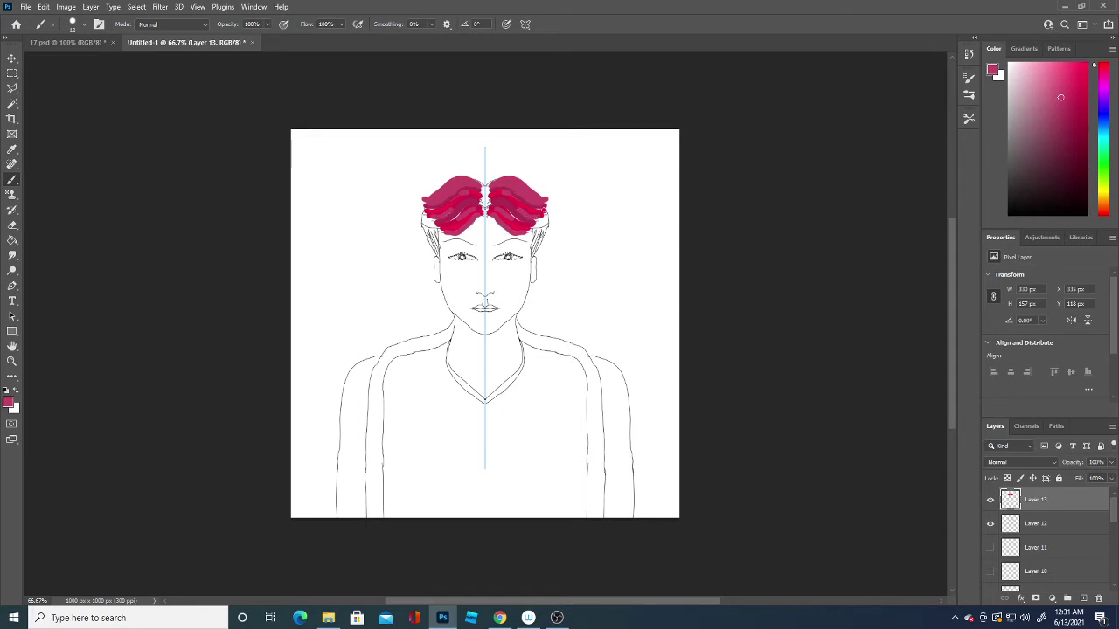
left_click_drag(518, 210, 529, 222)
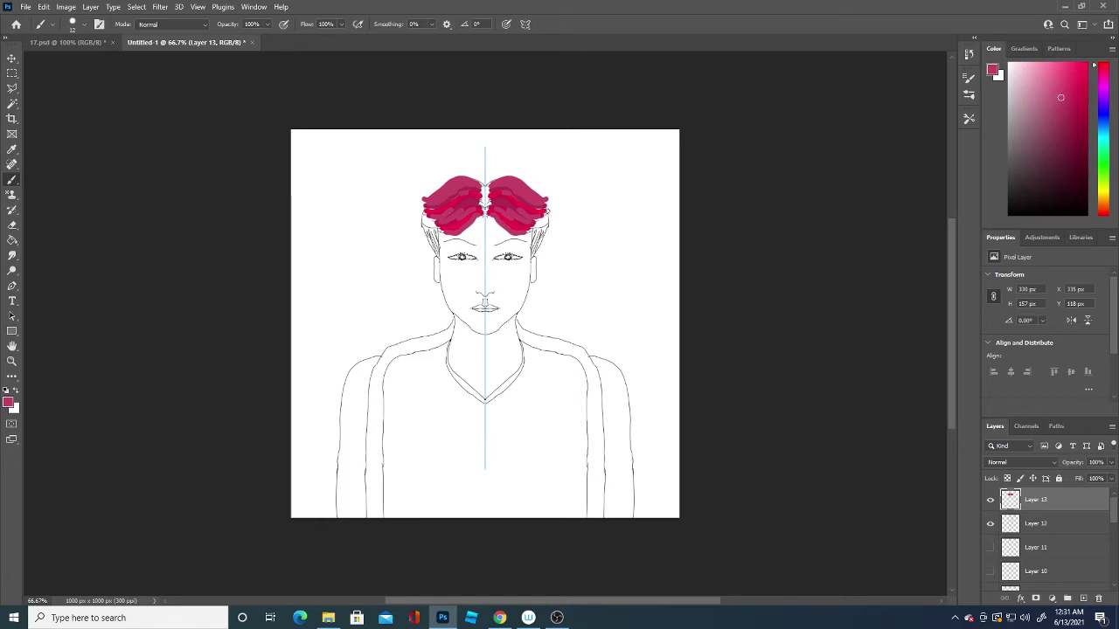
mouse_move(528, 224)
left_mouse_down()
mouse_move(535, 254)
mouse_move(540, 243)
left_mouse_up()
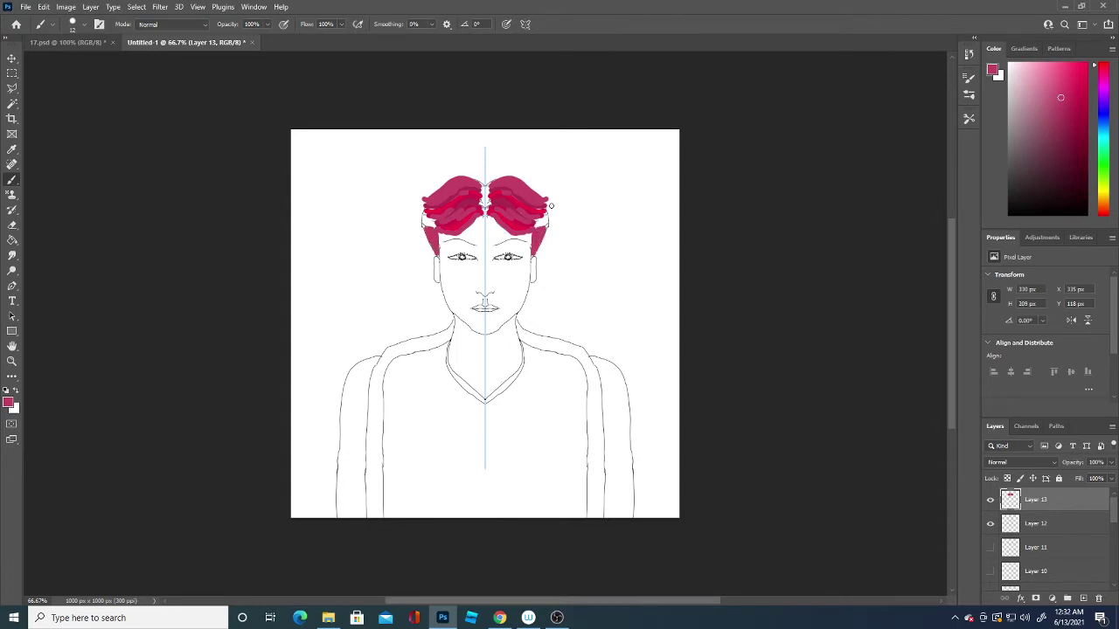
Step: With a new pink shade, fill the remaining gaps at the hair edges and centre parting
left_click(8, 402)
left_click(385, 424)
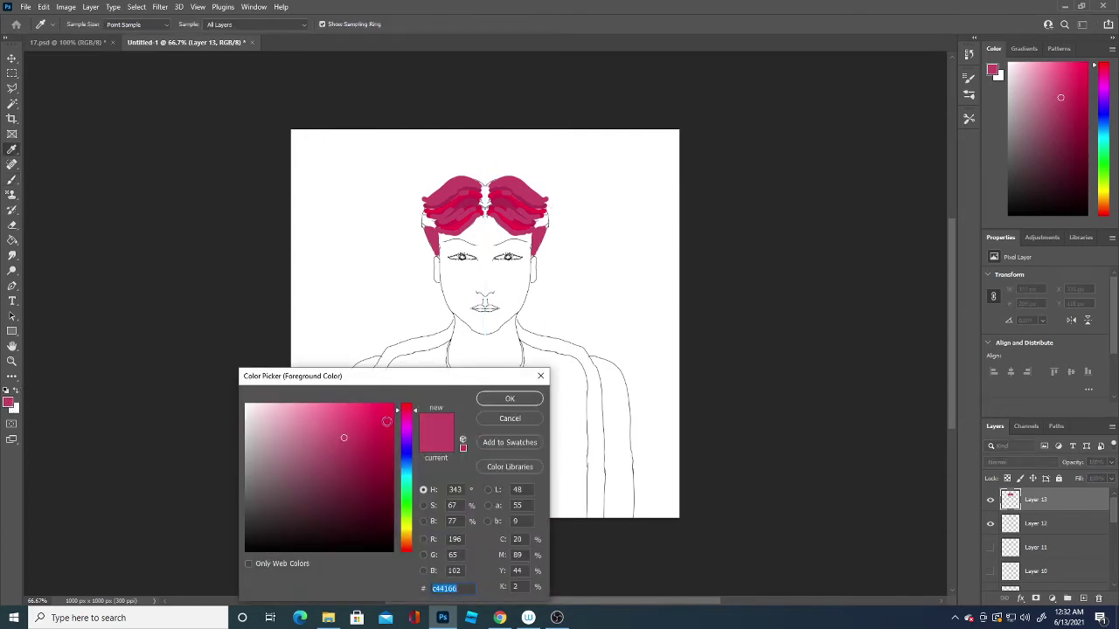
left_click(509, 398)
left_click_drag(429, 223, 437, 225)
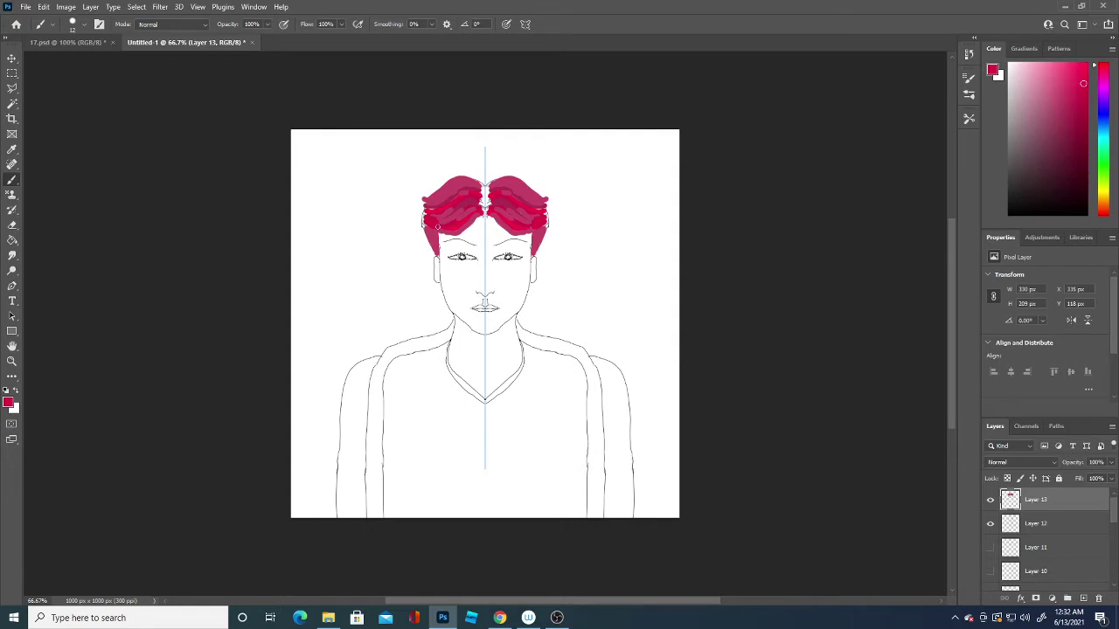
left_click_drag(547, 213, 548, 220)
left_click_drag(486, 189, 487, 212)
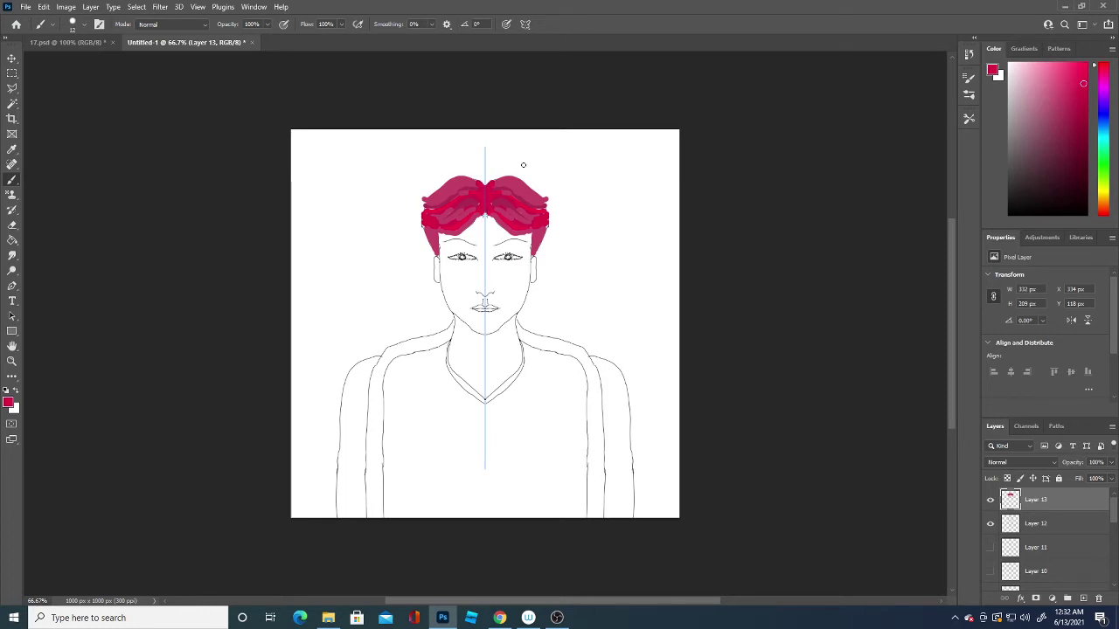
left_click_drag(488, 208, 485, 213)
left_click(424, 202)
left_click_drag(544, 226, 549, 218)
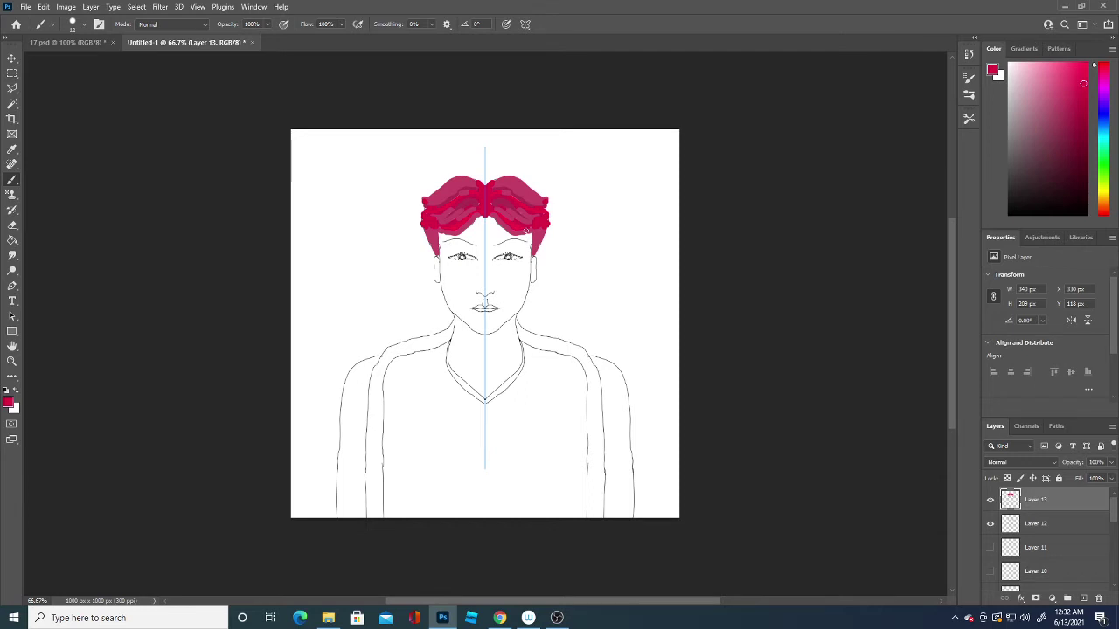
Step: Change the foreground colour to near-black
left_click(12, 399)
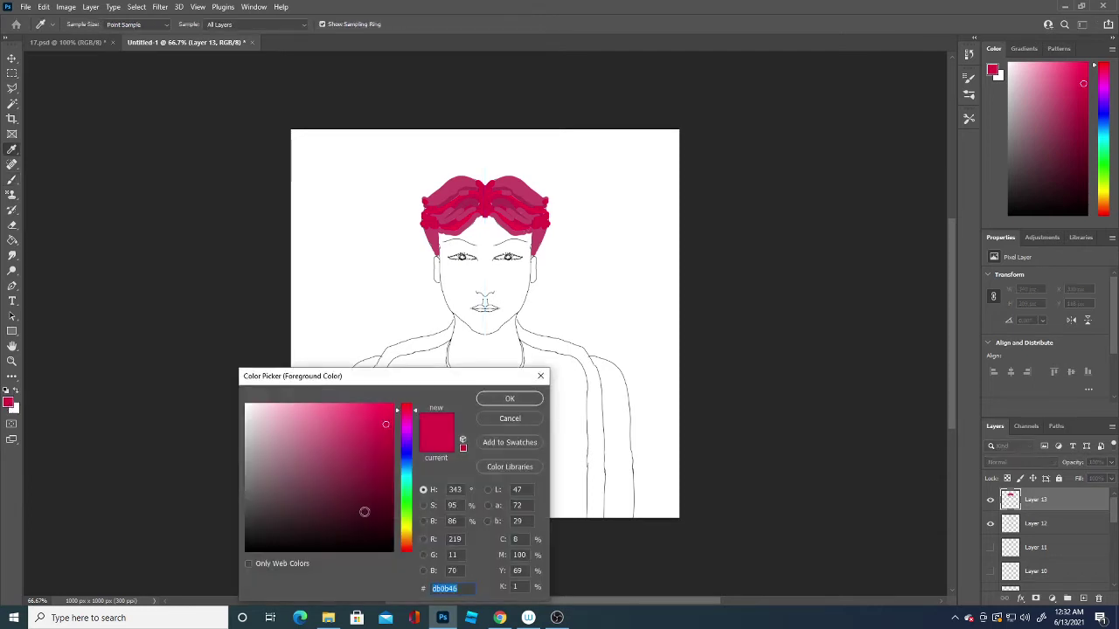
left_click(365, 539)
left_click(510, 399)
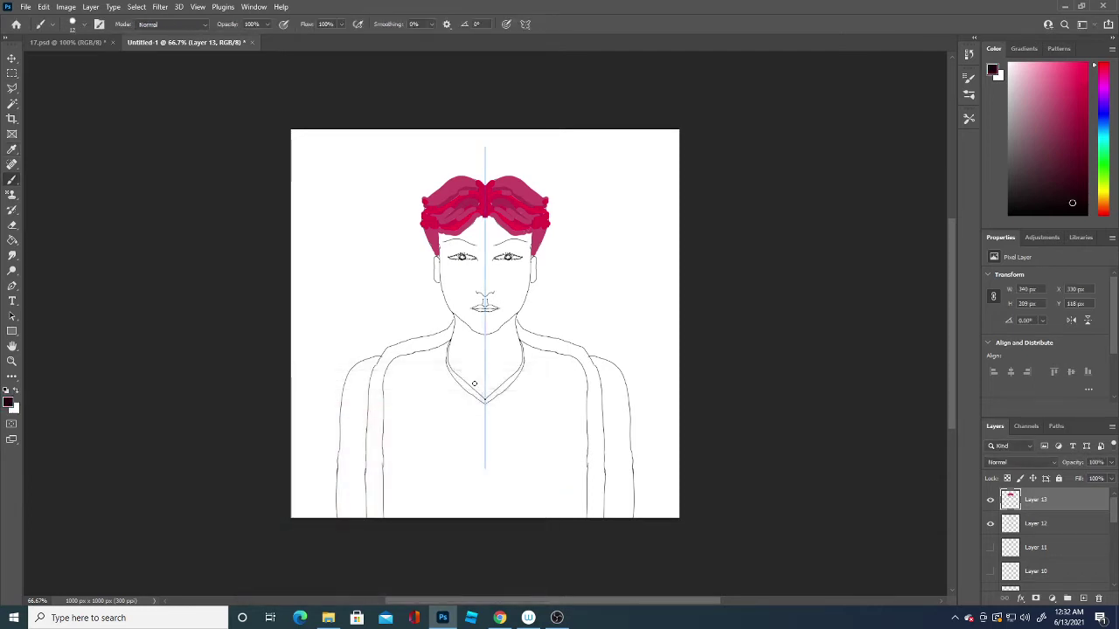
Step: Shrink the brush to 1 px and paint thin dark strands across the hair on a new layer
left_click(83, 25)
left_click_drag(77, 61, 58, 54)
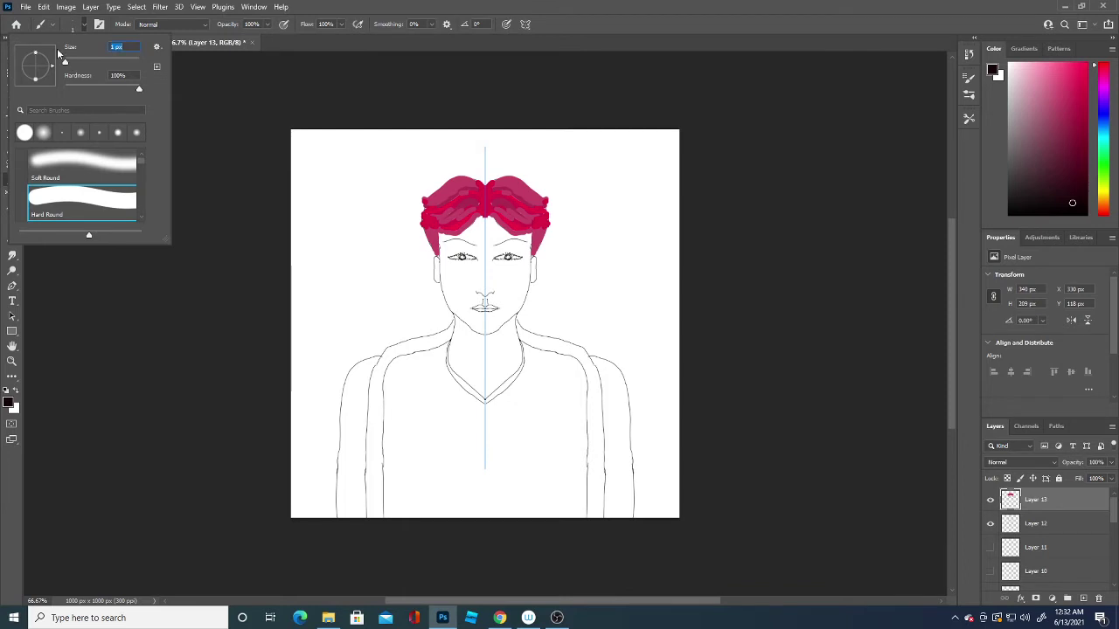
left_click(1084, 598)
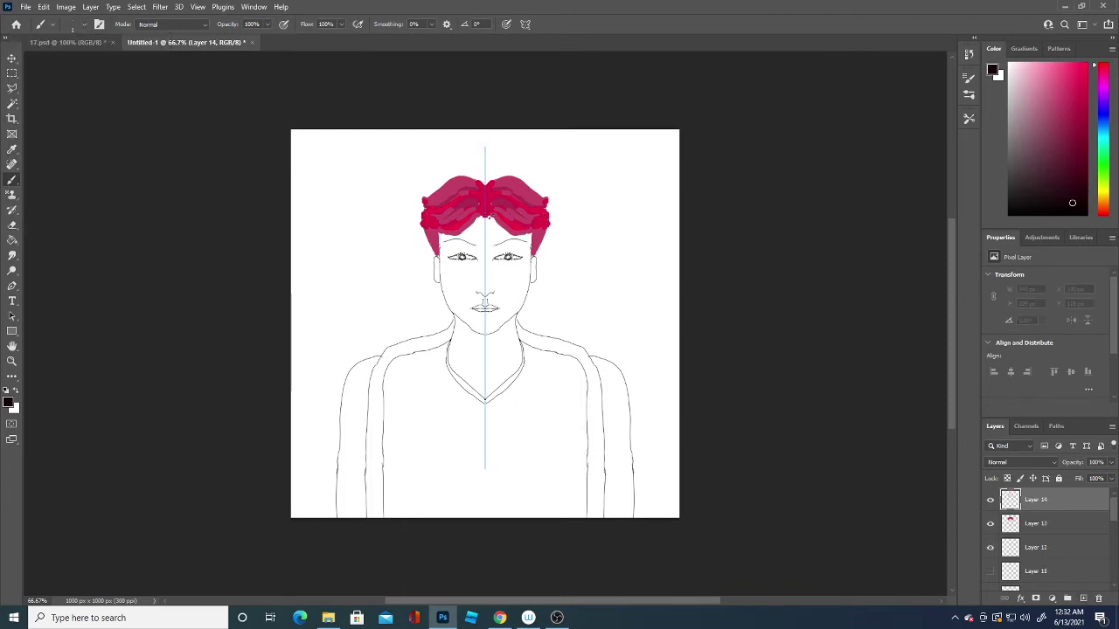
left_click_drag(451, 214, 519, 212)
left_click_drag(491, 210, 513, 200)
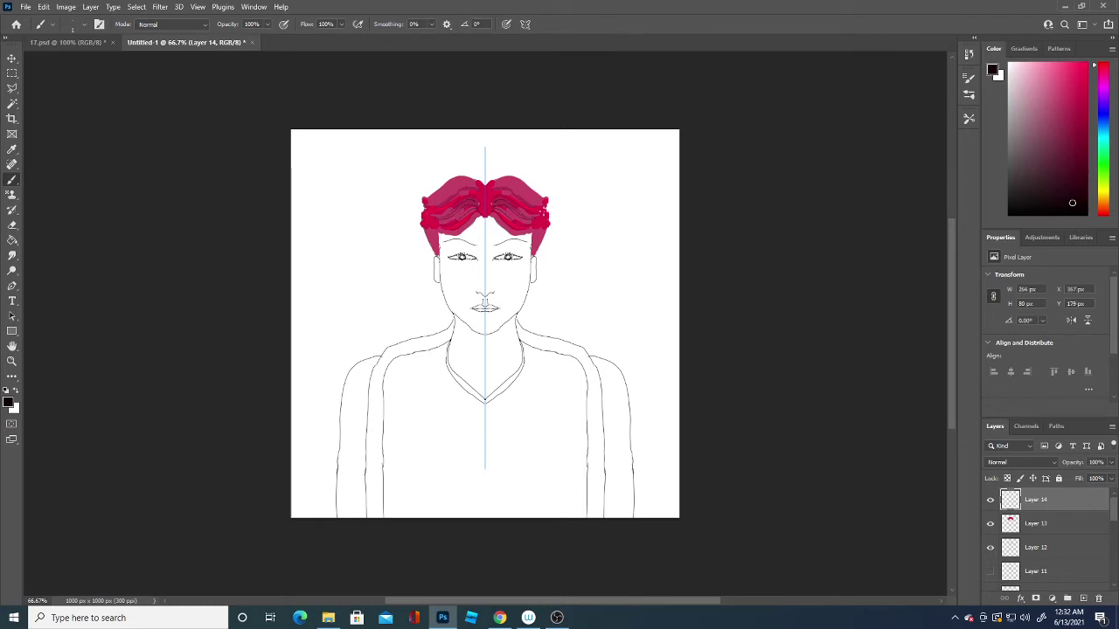
left_click_drag(497, 191, 540, 202)
left_click_drag(496, 188, 526, 197)
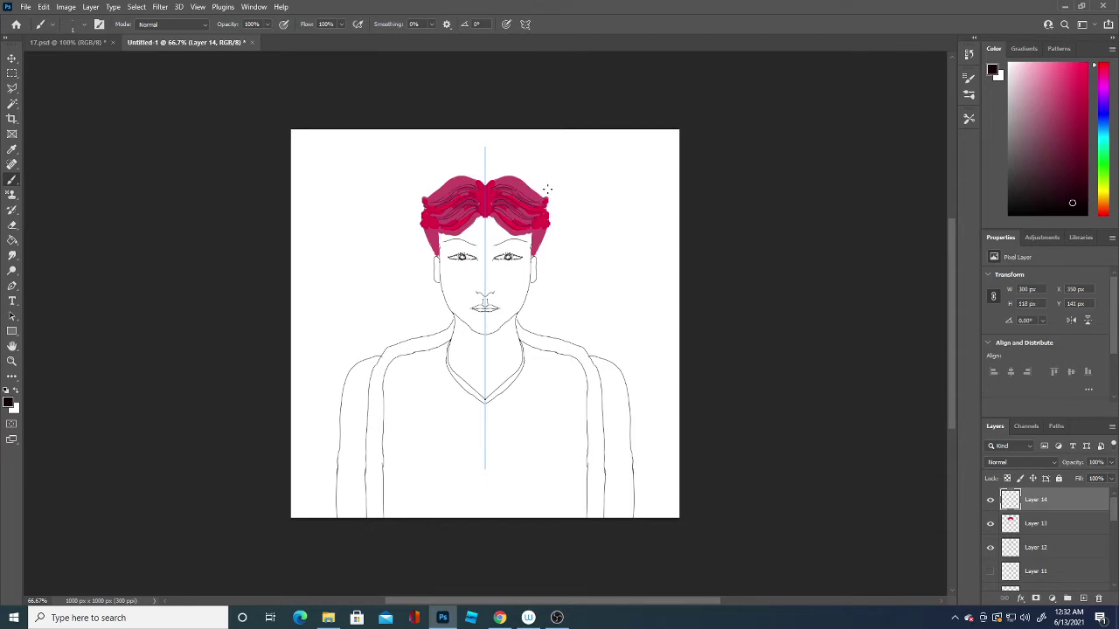
left_click_drag(478, 185, 446, 194)
Step: Switch the colour to dark red and paint a strand and small mark in the hair
left_click(9, 400)
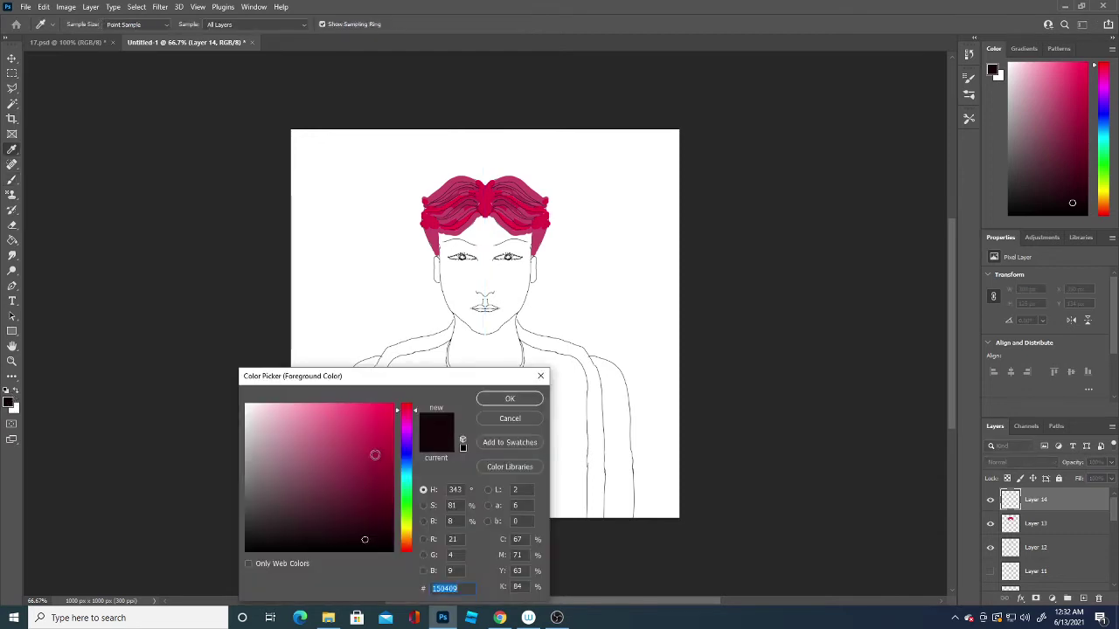
left_click(341, 420)
left_click(510, 399)
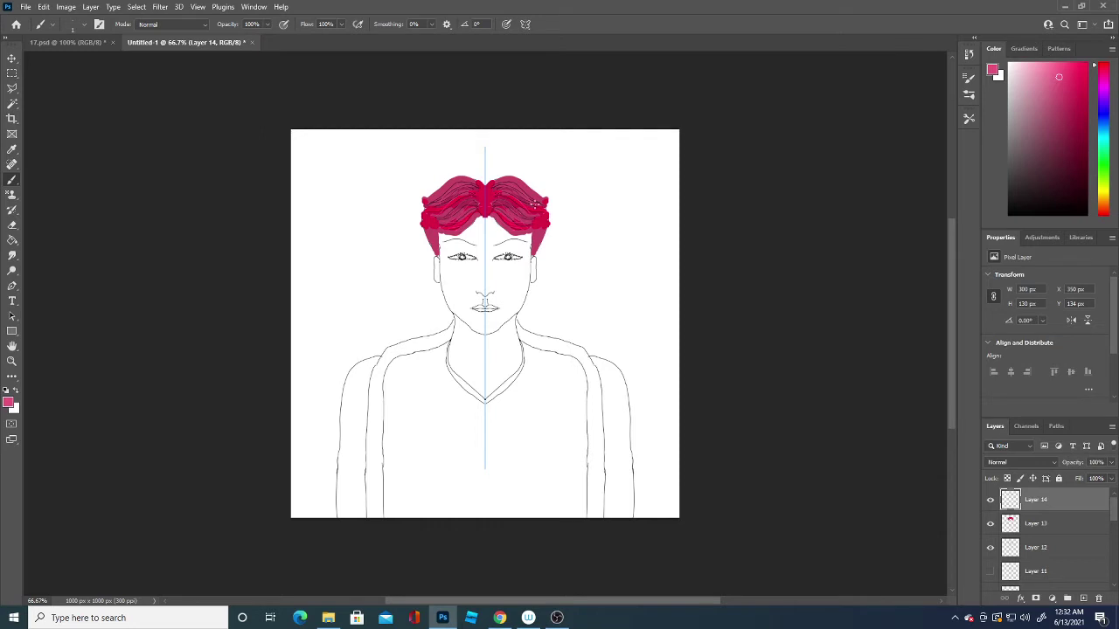
left_click(9, 403)
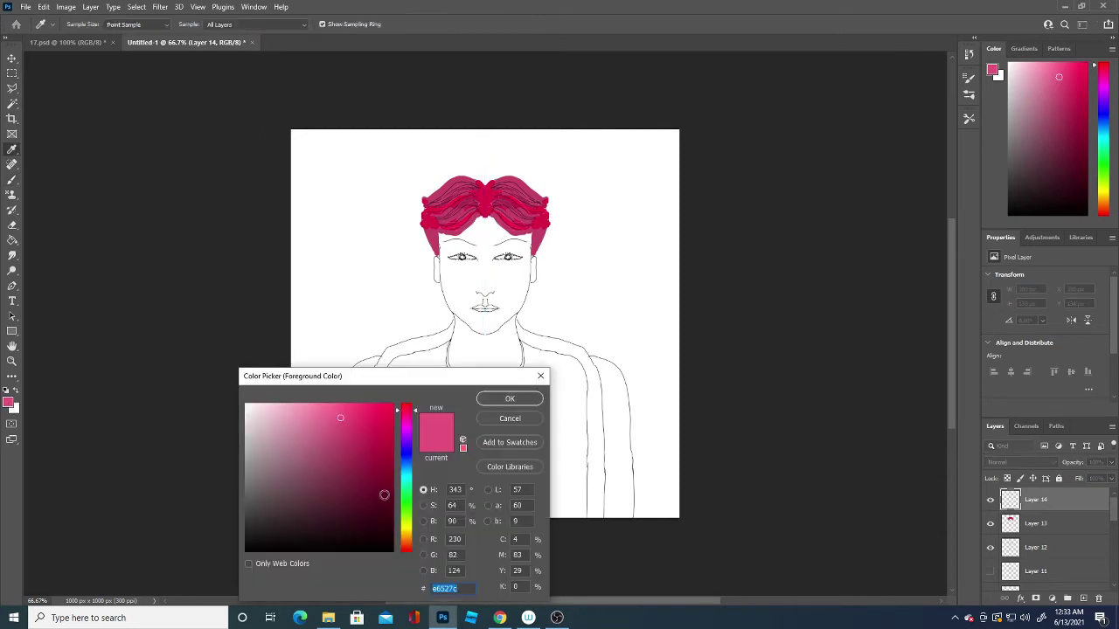
left_click(385, 489)
left_click(498, 399)
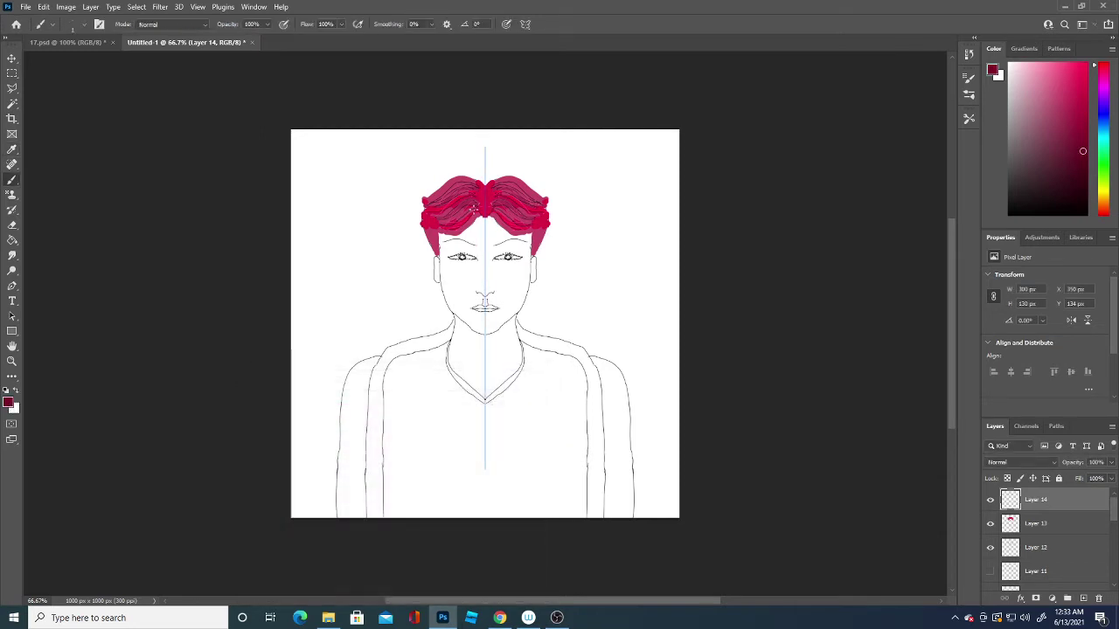
left_click_drag(473, 208, 442, 215)
left_click(476, 188)
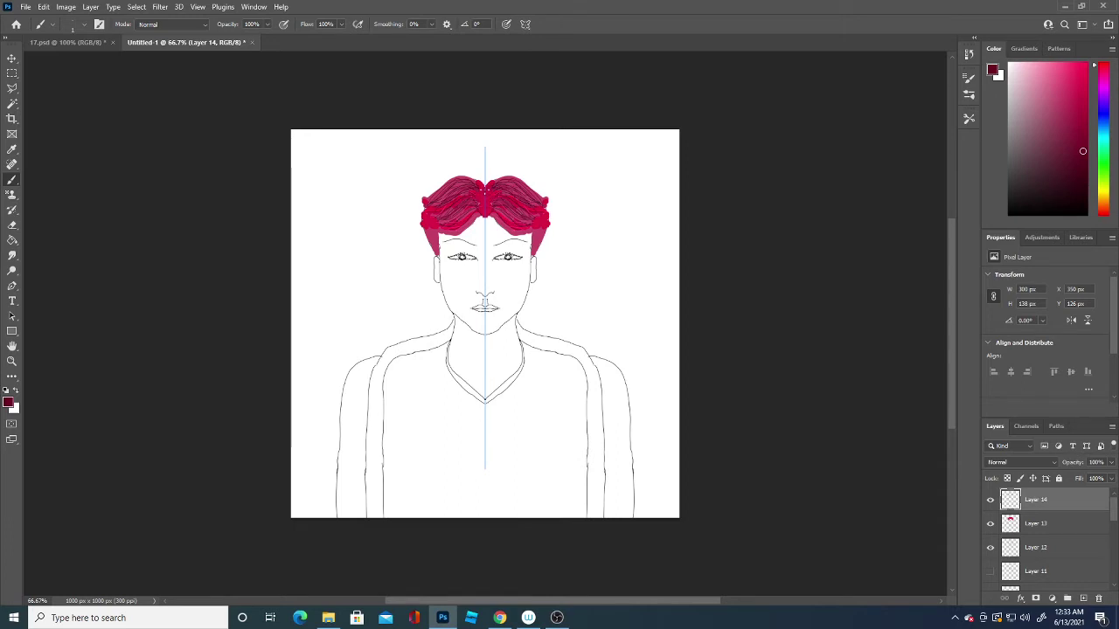
Step: Switch to a brighter pink and paint mirrored strands through and along the top of the hair
left_click(7, 402)
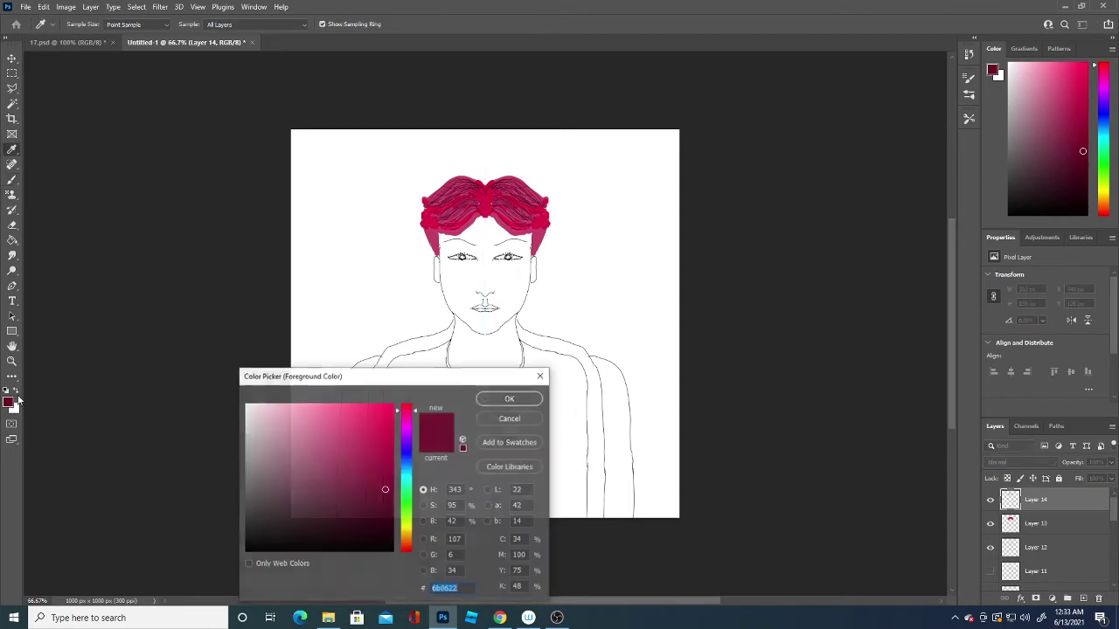
left_click(353, 426)
left_click(510, 399)
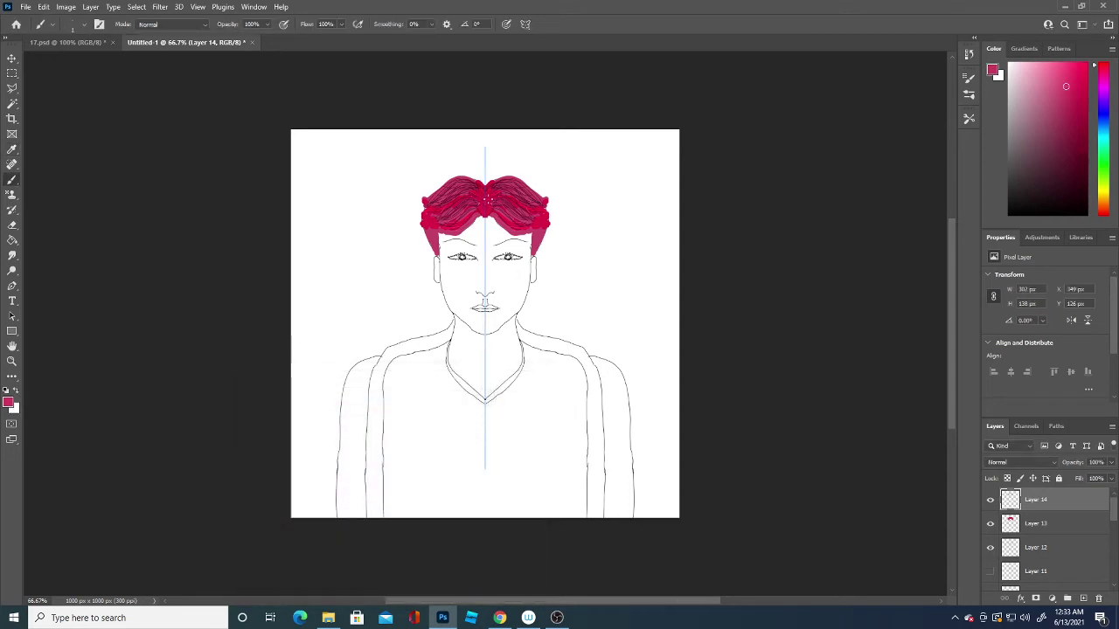
left_click_drag(522, 222, 500, 226)
left_click_drag(498, 189, 513, 180)
Step: Paint bright green strands down both sides and along the edge of the hair
left_click(9, 402)
left_click(410, 498)
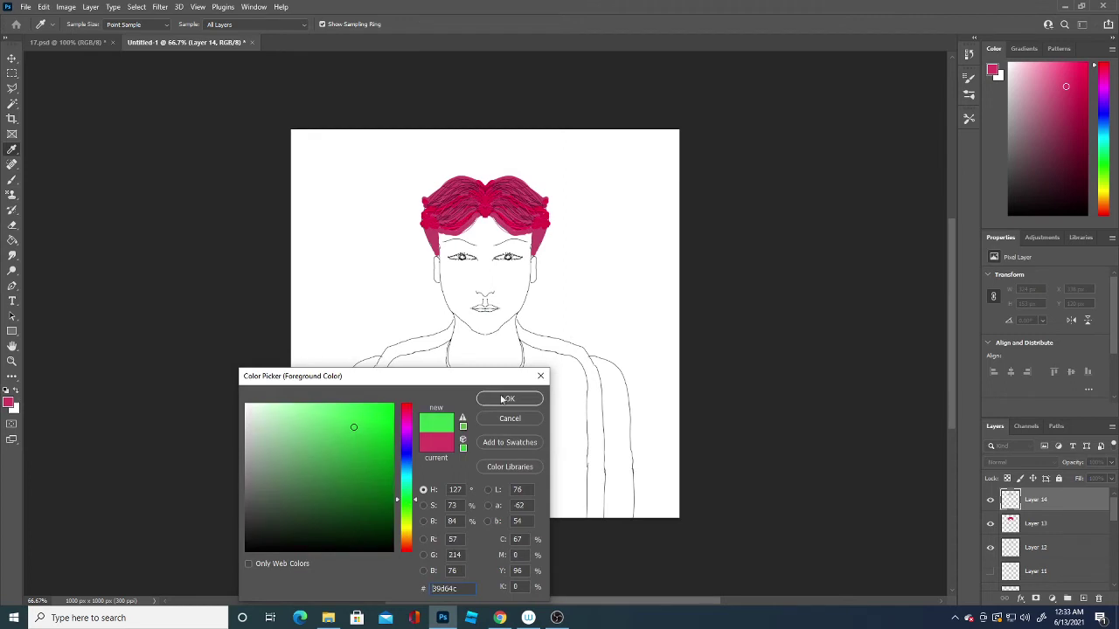
left_click(503, 399)
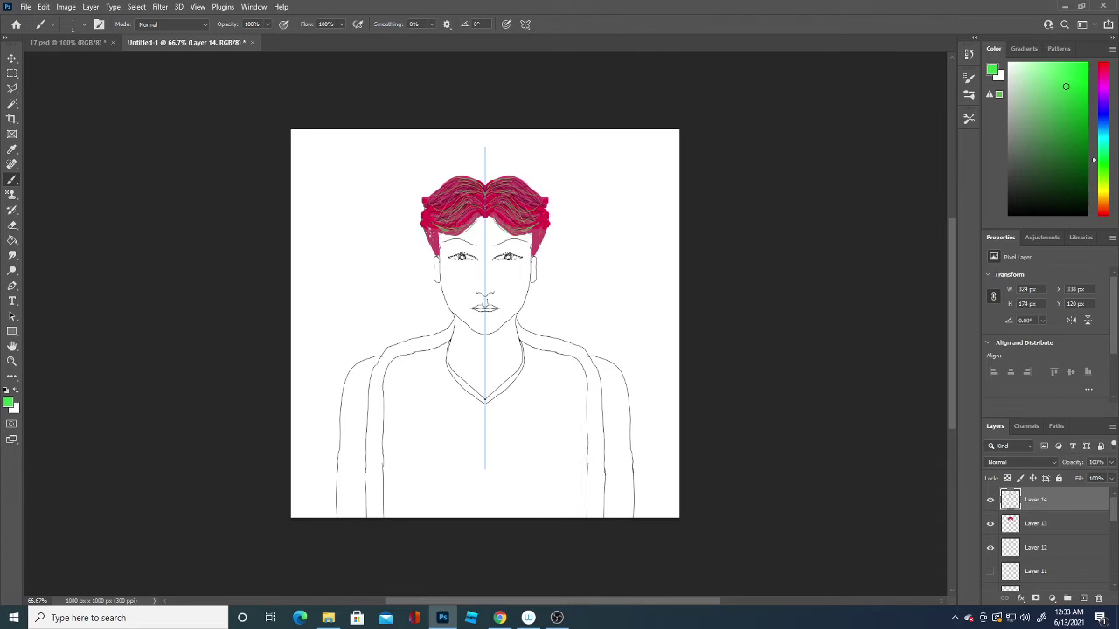
left_click_drag(430, 234, 435, 252)
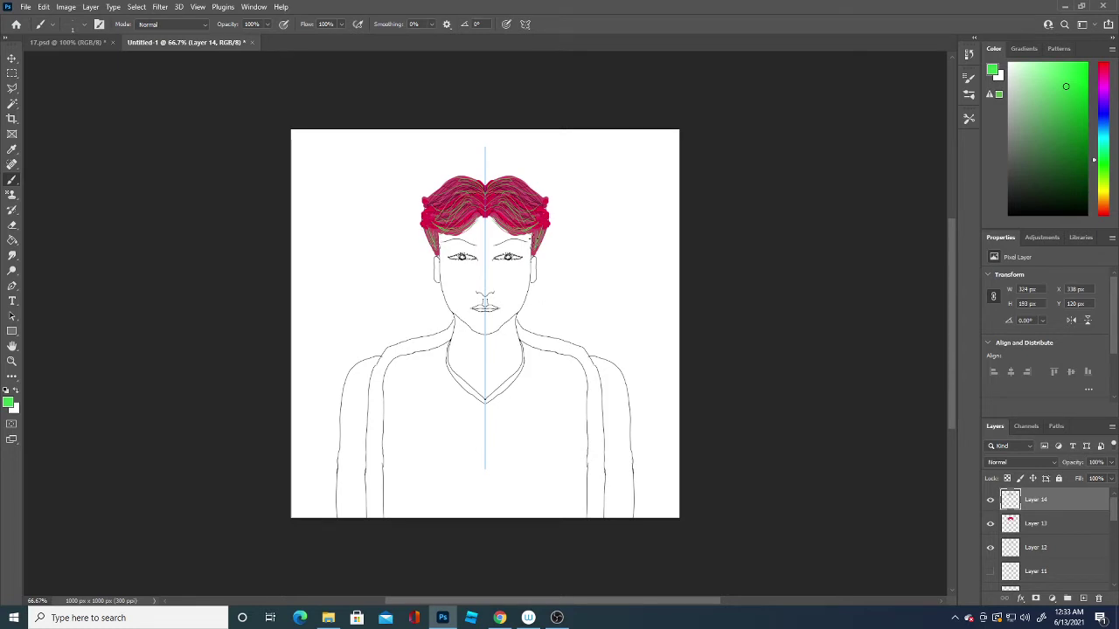
left_click_drag(533, 241, 539, 226)
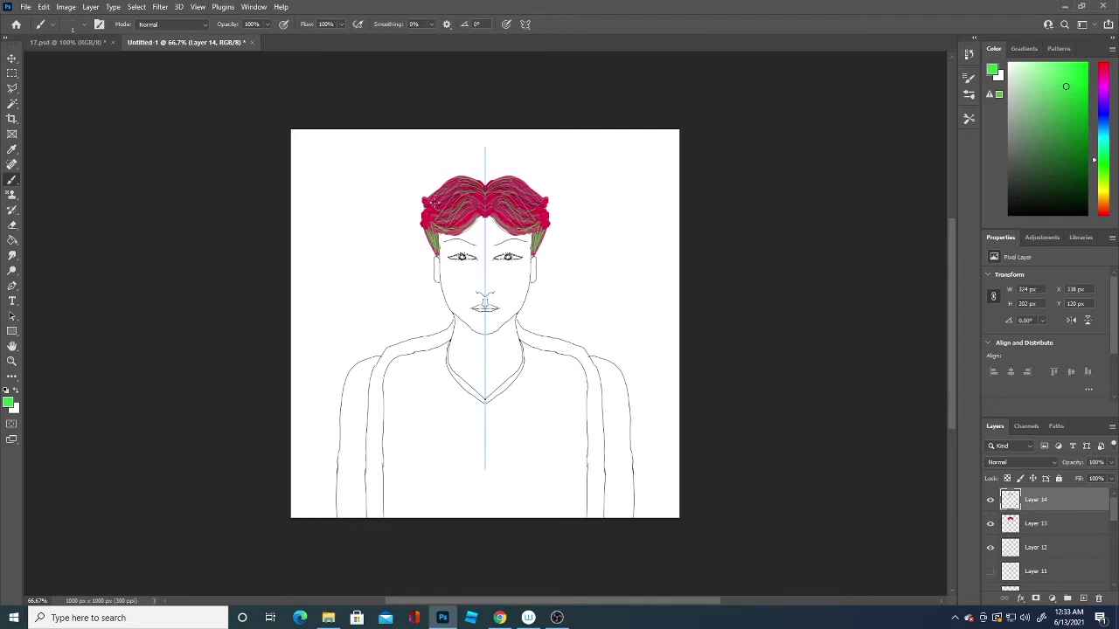
left_click_drag(535, 195, 553, 204)
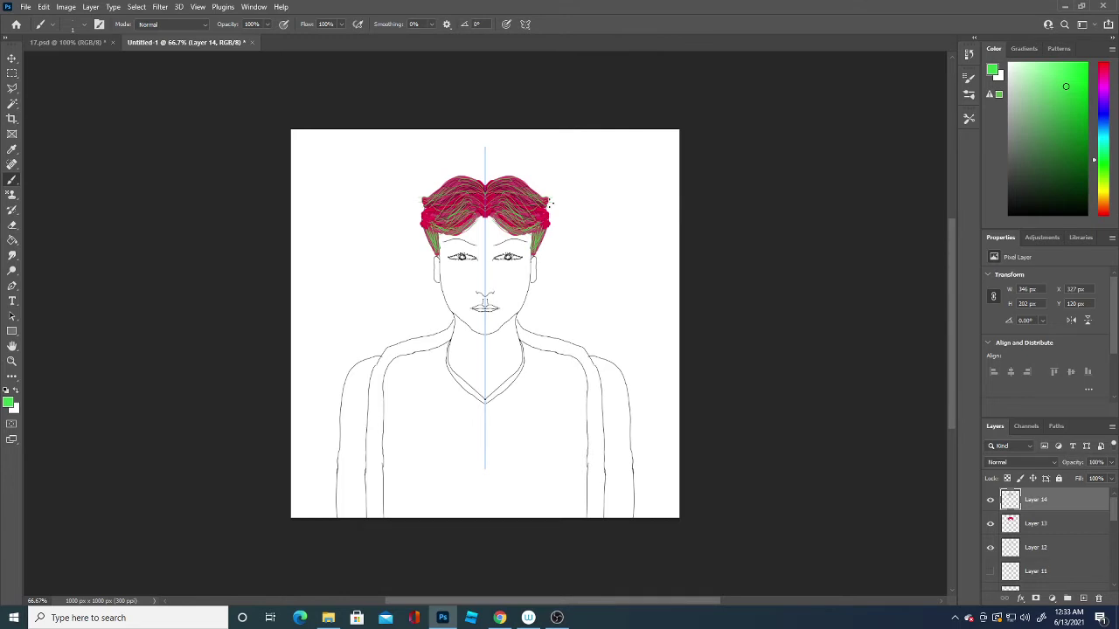
Step: Add dark green strokes at the hair edges and extend a strand down the sideburn
left_click(7, 403)
left_click_drag(379, 470, 374, 497)
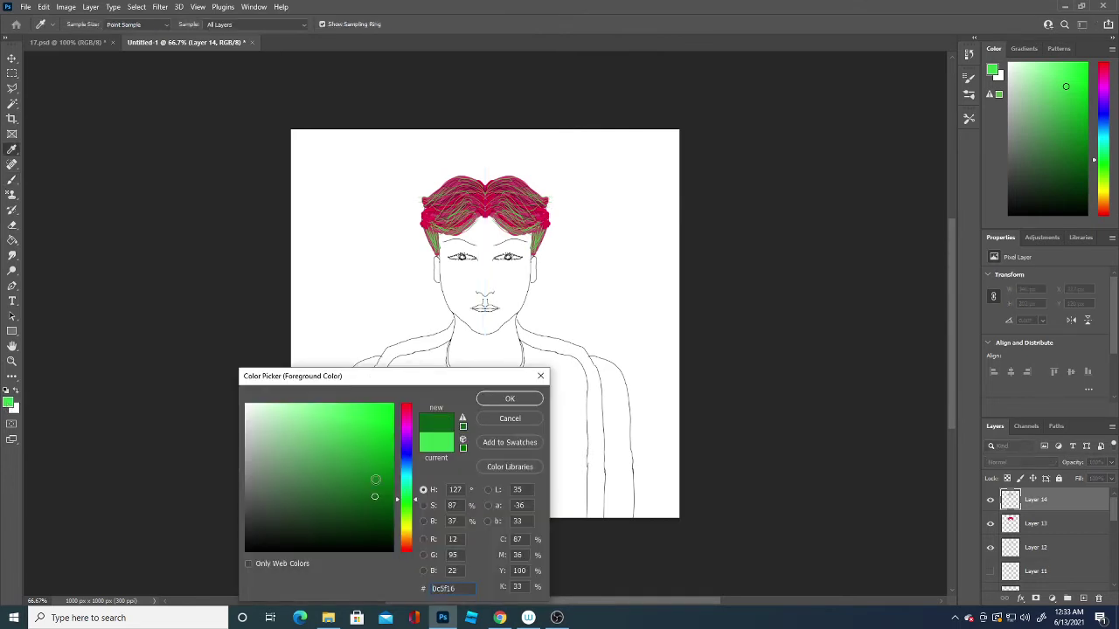
left_click(510, 399)
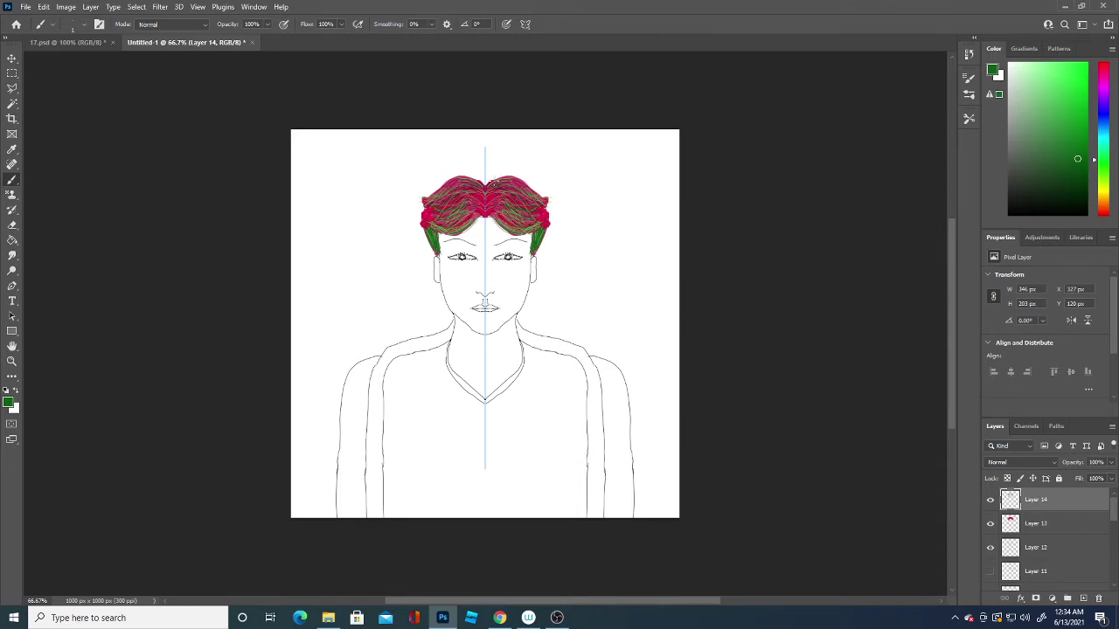
left_click_drag(544, 201, 552, 206)
mouse_move(529, 250)
left_mouse_down()
mouse_move(530, 268)
mouse_move(528, 232)
left_mouse_up()
Step: Select Layer 12 and set a light green as the painting colour
left_click(1053, 550)
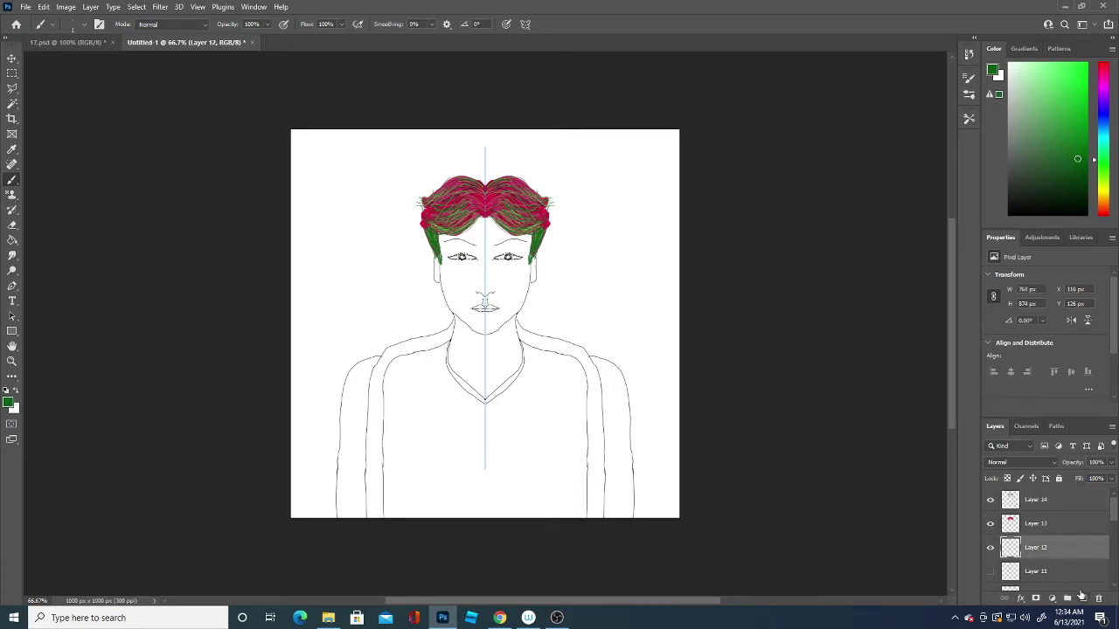
left_click(9, 401)
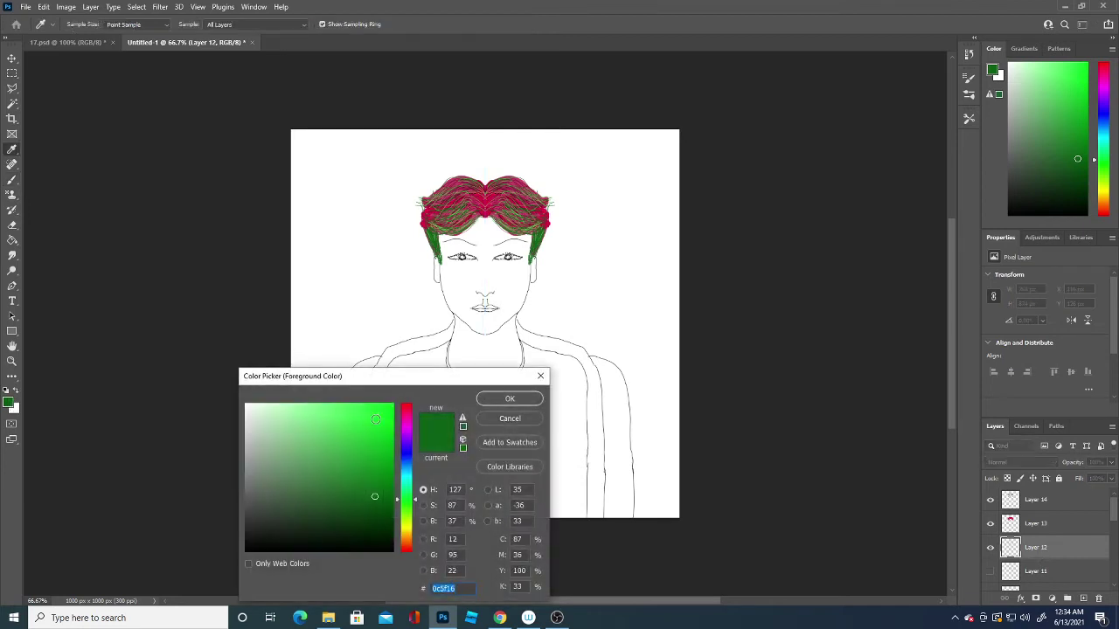
left_click(310, 435)
left_click(503, 400)
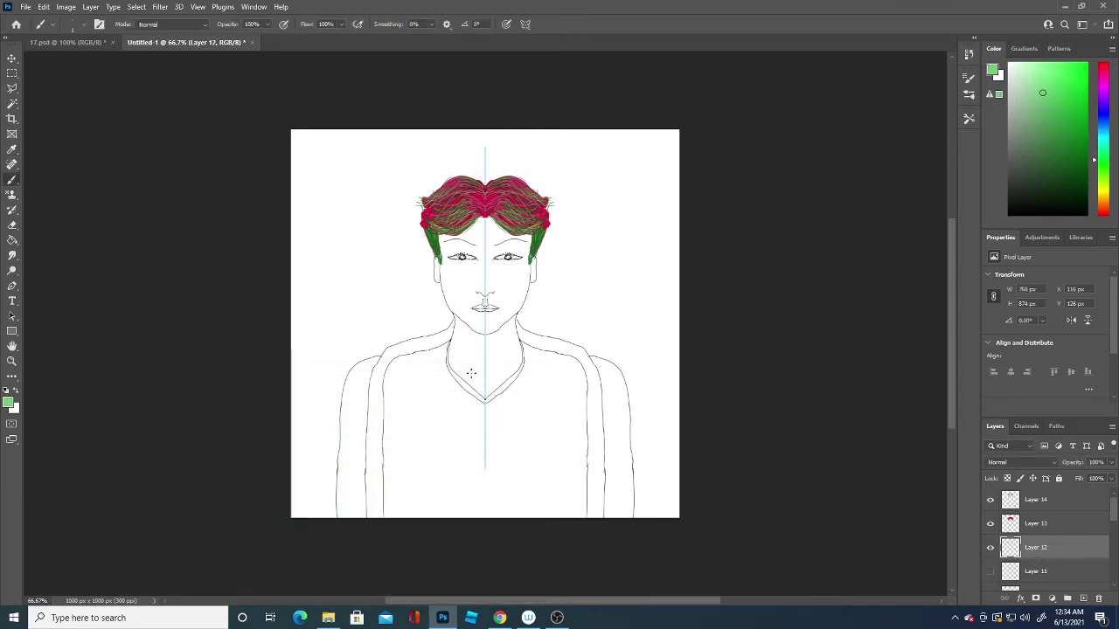
Step: Paint-bucket the background light green on Layer 12, then choose a paler muted green
left_click(12, 239)
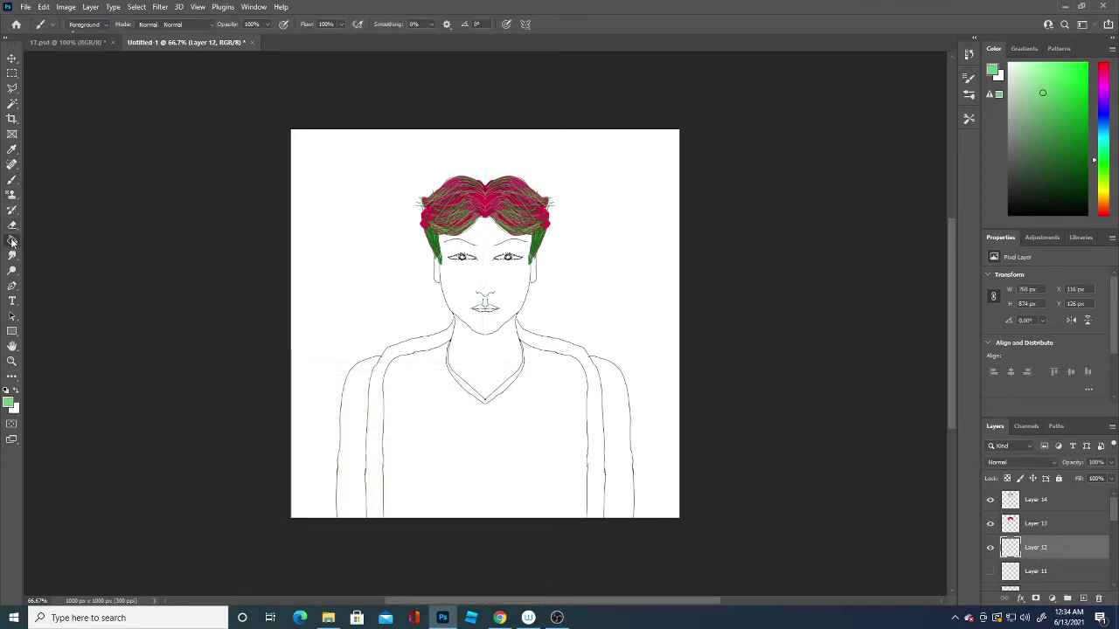
left_click(617, 290)
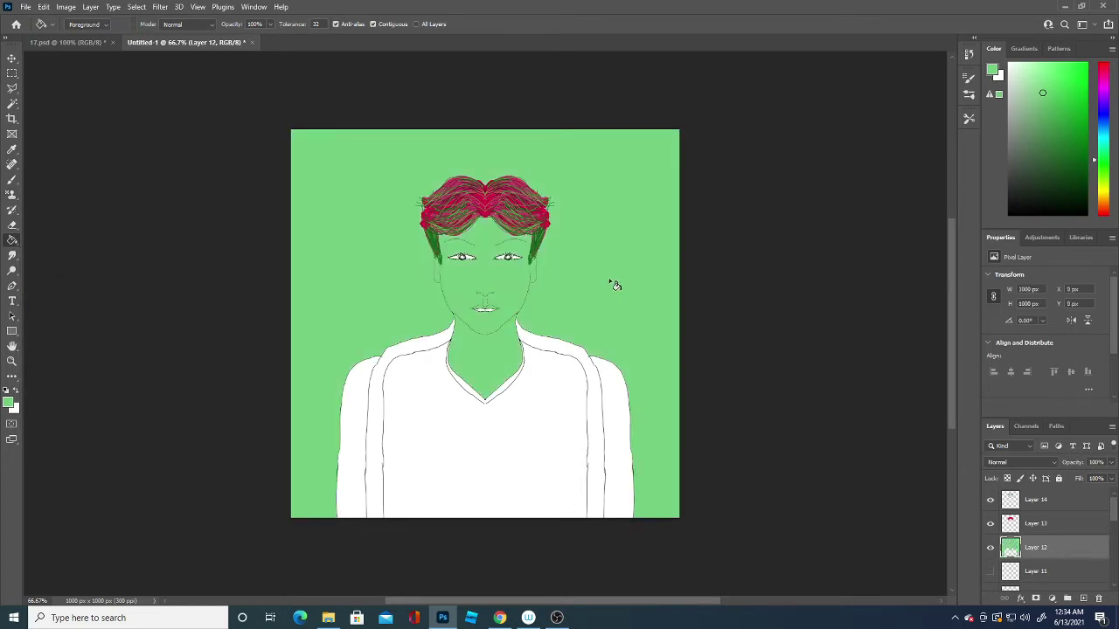
left_click(10, 404)
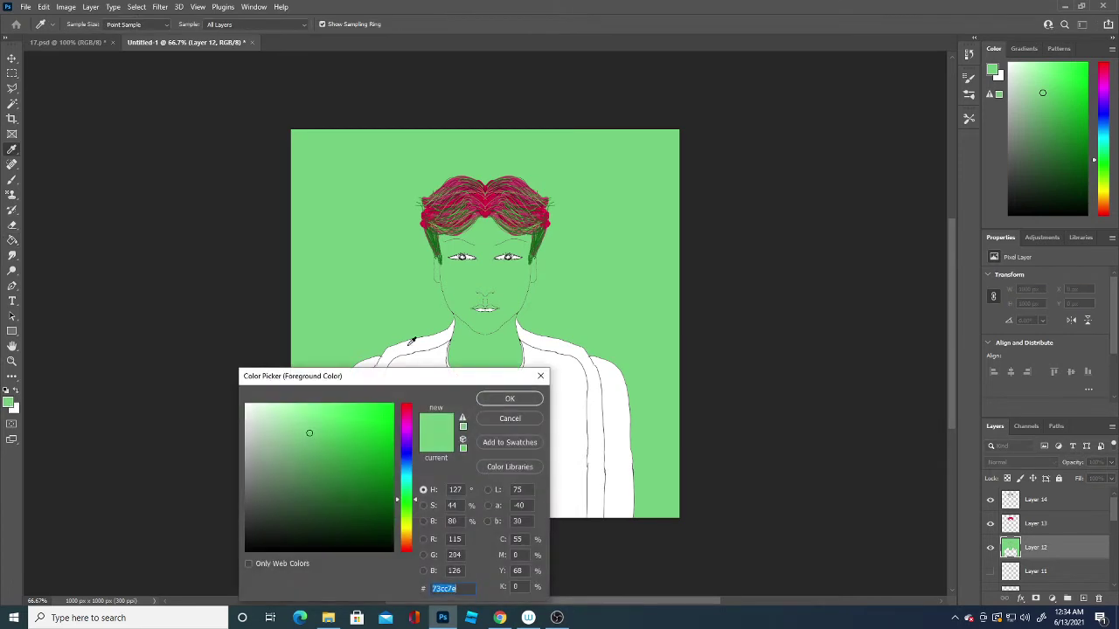
left_click(298, 483)
left_click(283, 439)
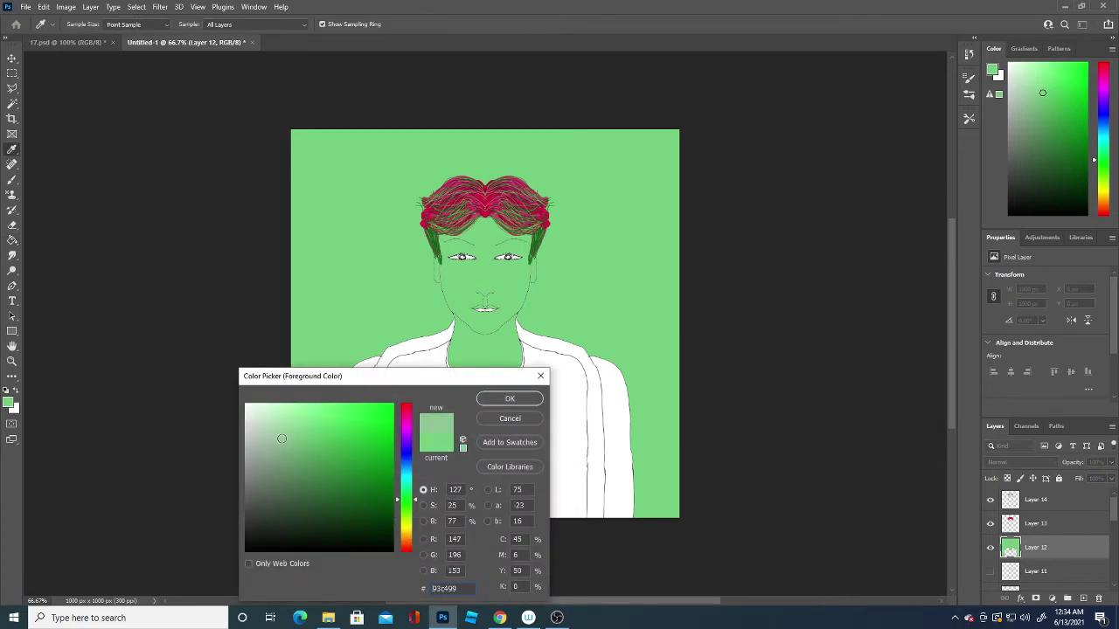
left_click(509, 397)
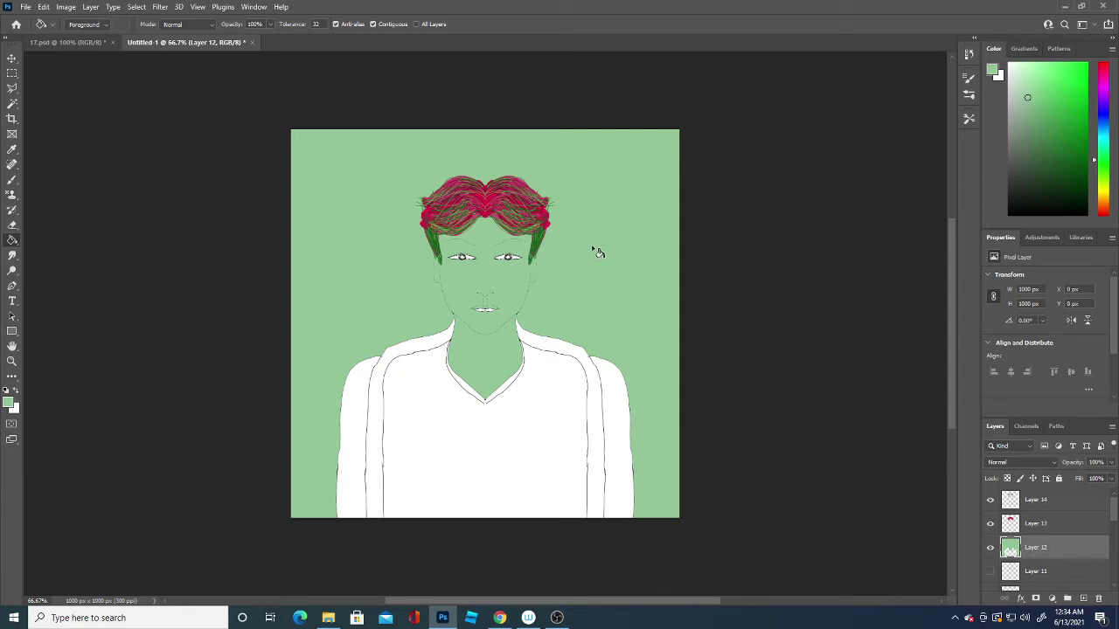
Step: Toggle Layer 12's visibility several times to compare the fill against the hair
left_click(990, 548)
left_click(990, 548)
left_click(991, 548)
left_click(990, 548)
left_click(990, 548)
left_click(990, 548)
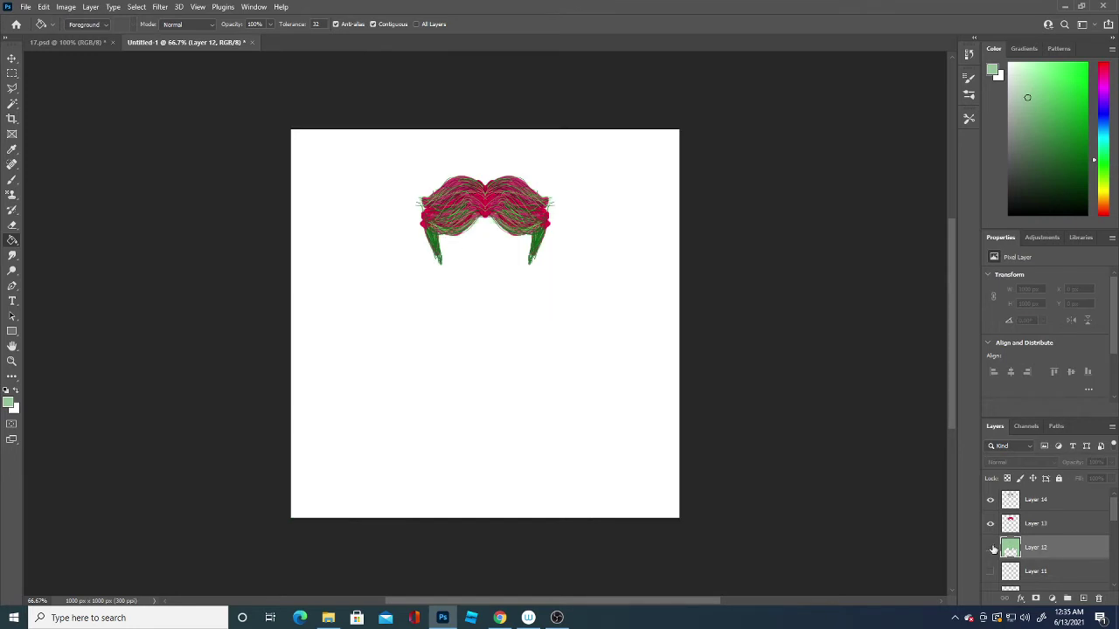
left_click(990, 548)
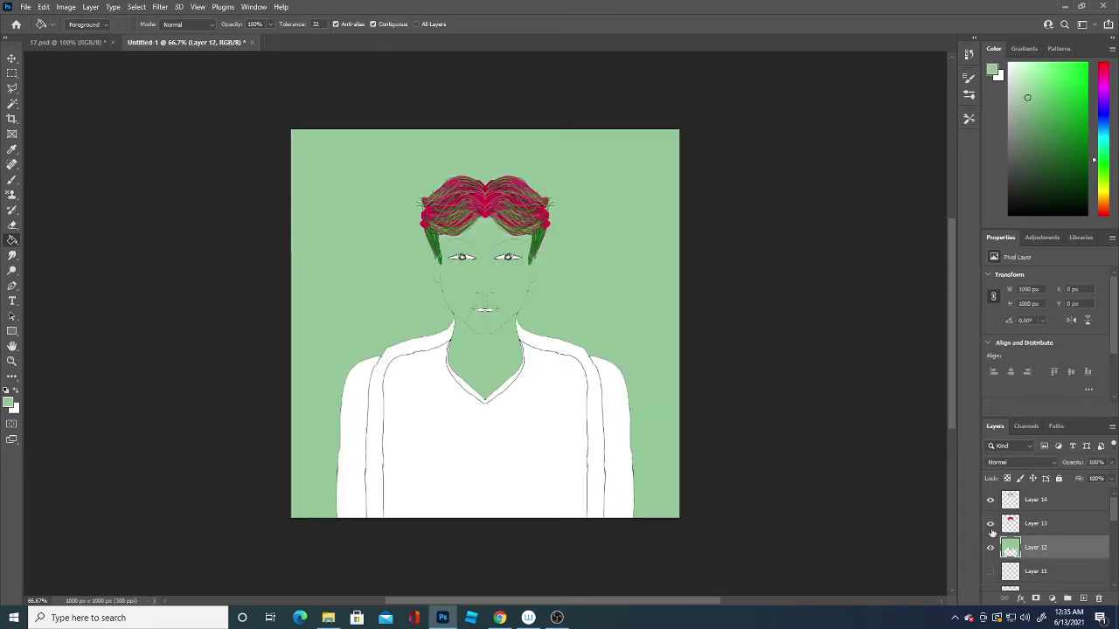
Step: Set black as the painting colour for brushwork
left_click(10, 402)
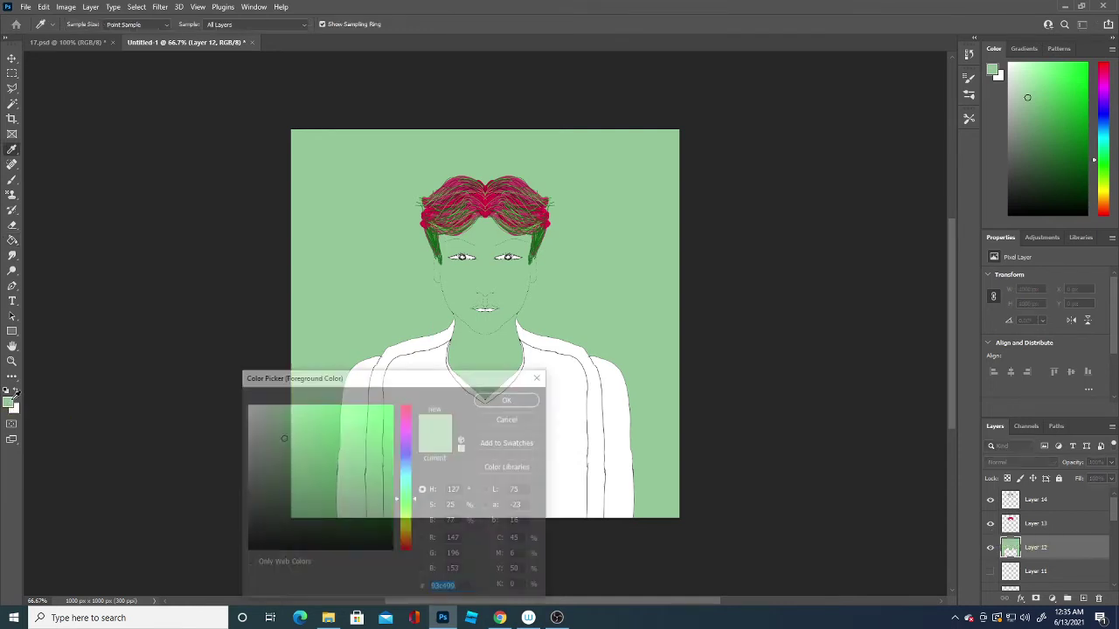
left_click(285, 523)
left_click(510, 397)
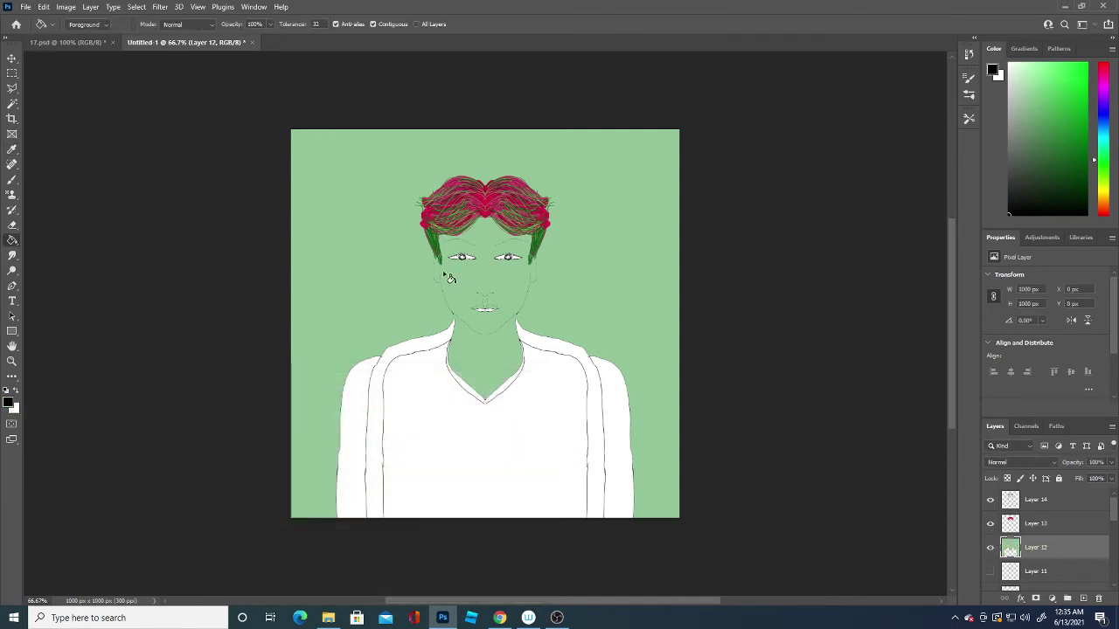
left_click(11, 180)
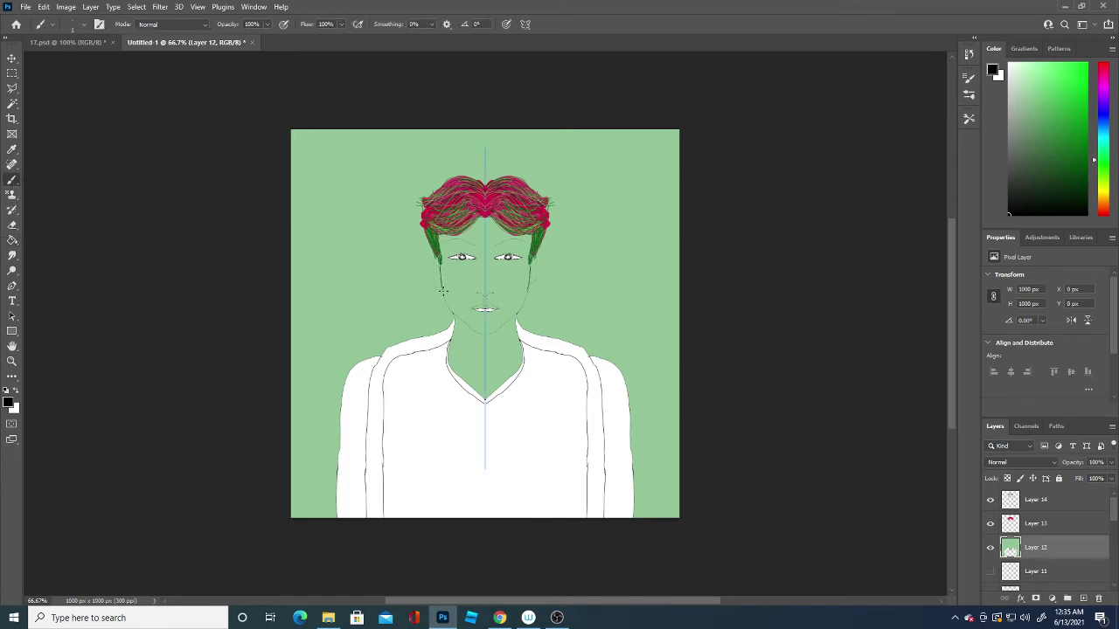
Step: Paint black cheek marks, the left eyebrow, cheek freckles and upper-lip stubble with symmetry
mouse_move(442, 291)
left_mouse_down()
mouse_move(493, 338)
mouse_move(450, 306)
mouse_move(439, 260)
left_mouse_up()
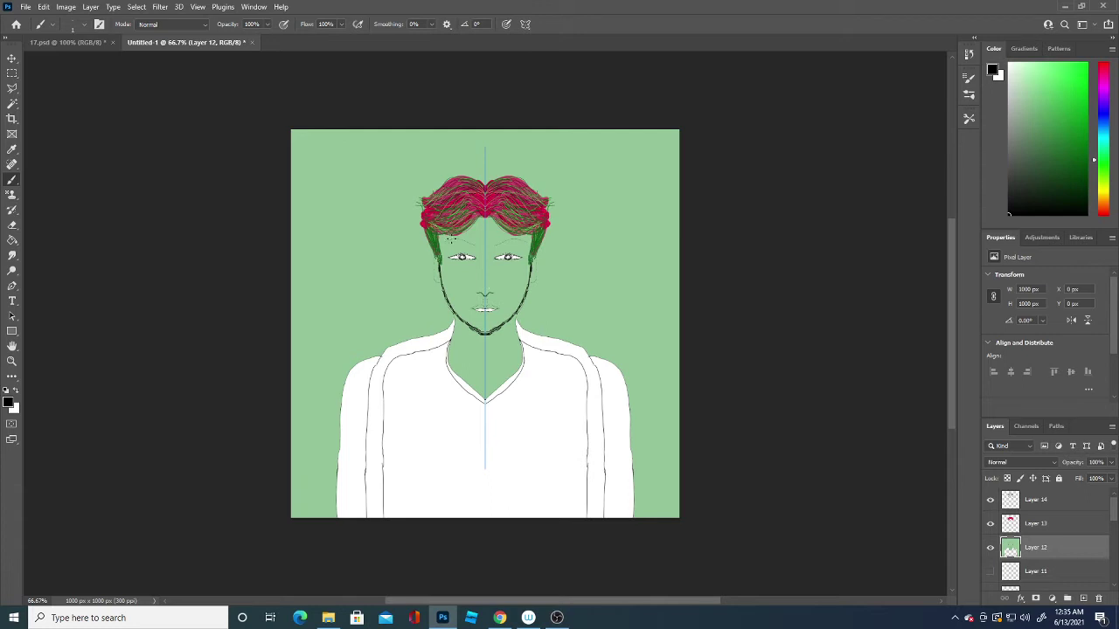
left_click_drag(449, 239, 464, 236)
left_click(489, 303)
left_click(497, 300)
left_click_drag(483, 302, 473, 308)
Step: Dot stubble around the right mouth corner and small dots near the inner left eye
left_click(500, 308)
left_click(503, 312)
left_click(505, 316)
left_click(503, 314)
left_click(465, 262)
key("ctrl+z")
left_click(476, 251)
Step: Paint white patches over both eyes
left_click_drag(461, 258, 470, 258)
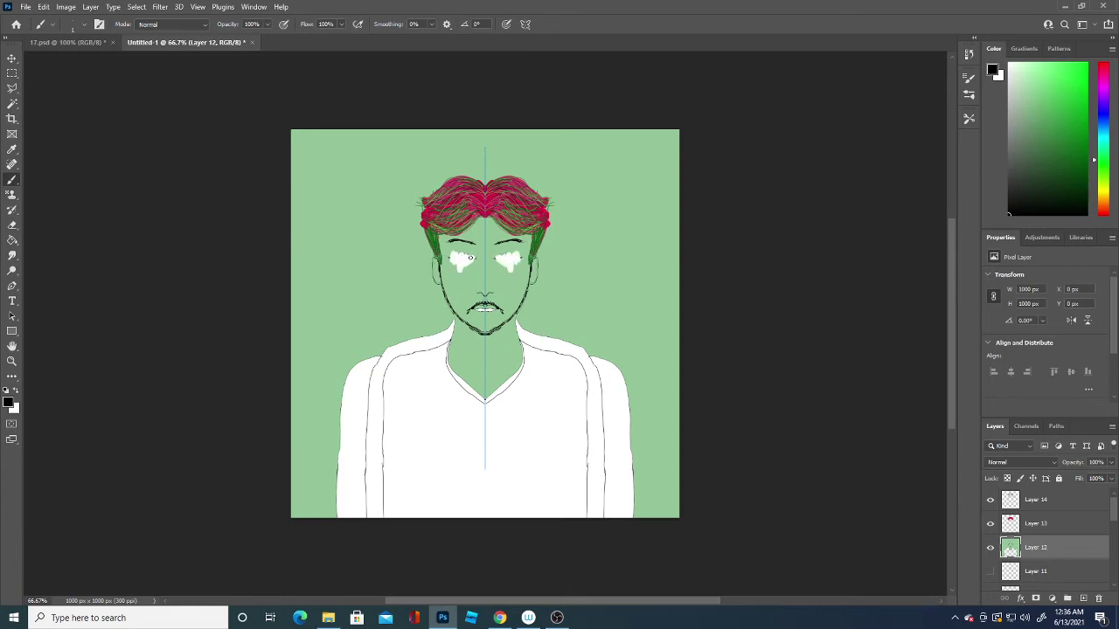
left_click_drag(453, 256, 450, 257)
left_click(10, 404)
Step: Cover the white eye patches with sampled background green using a 14 px brush
left_click(466, 286)
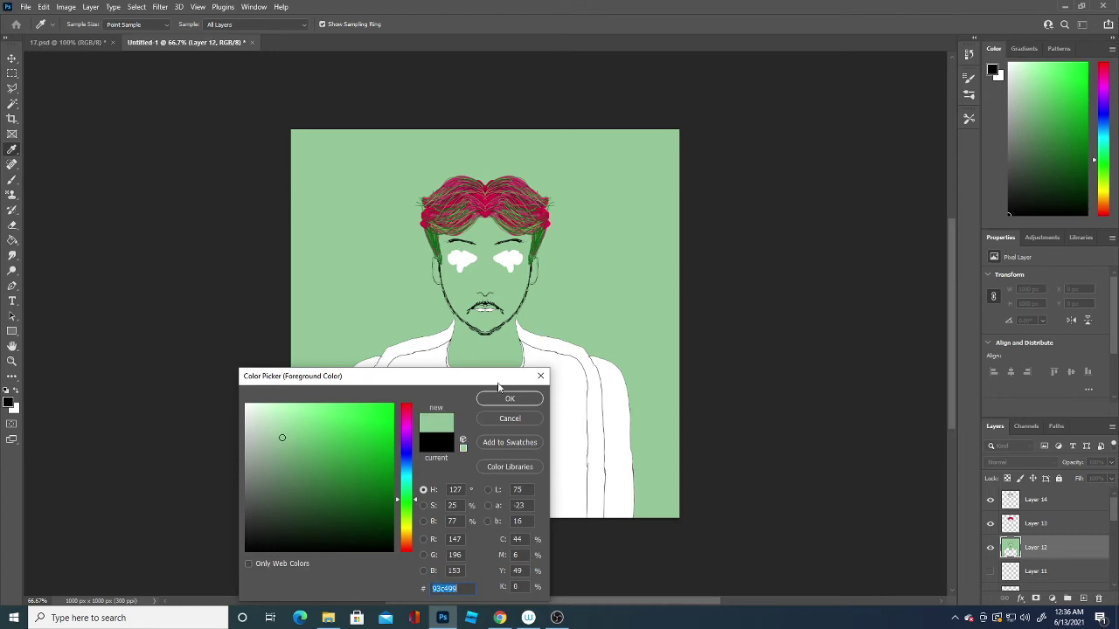
left_click(509, 399)
left_click(85, 26)
left_click_drag(73, 50, 80, 51)
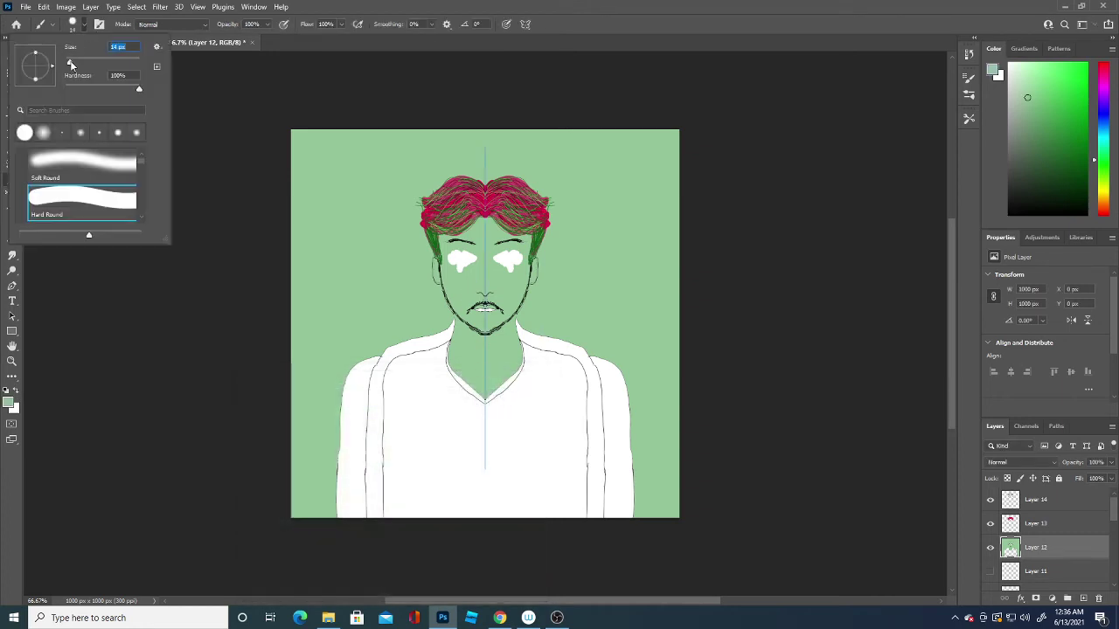
key("Return")
mouse_move(463, 271)
left_mouse_down()
mouse_move(464, 253)
mouse_move(508, 264)
left_mouse_up()
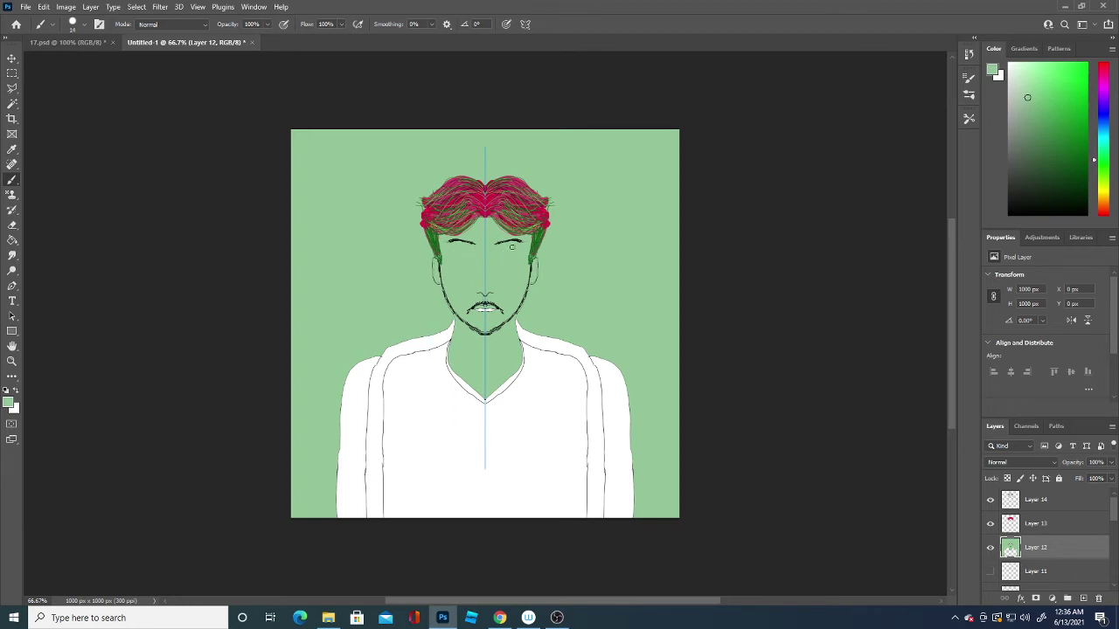
Step: Add Layer 15 above Layer 12 with a 1 px black brush
left_click(13, 407)
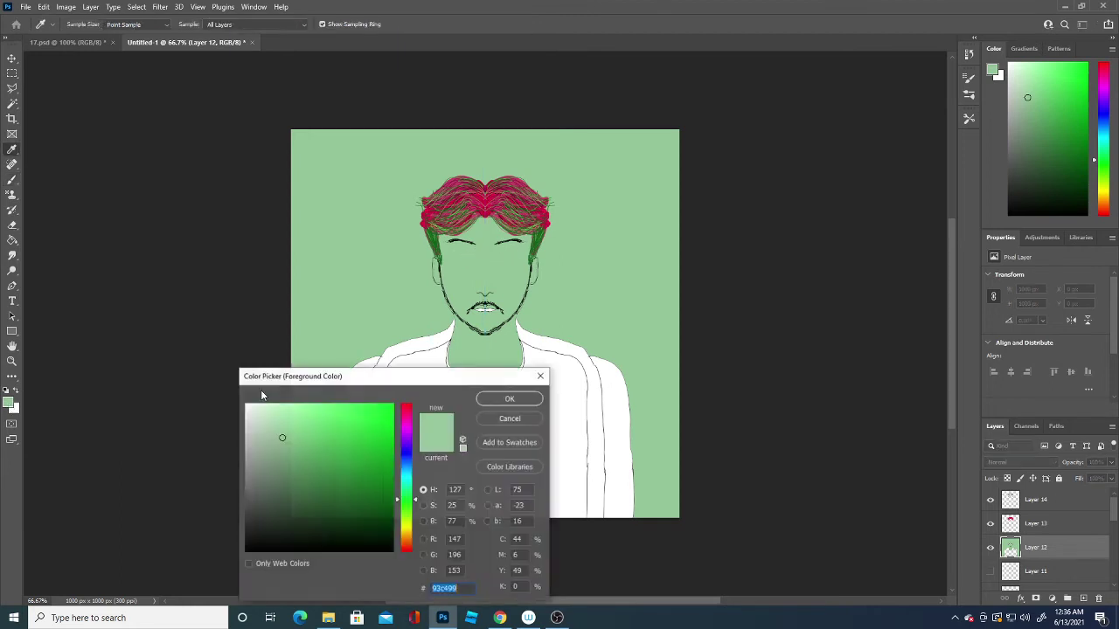
left_click(281, 519)
left_click(509, 395)
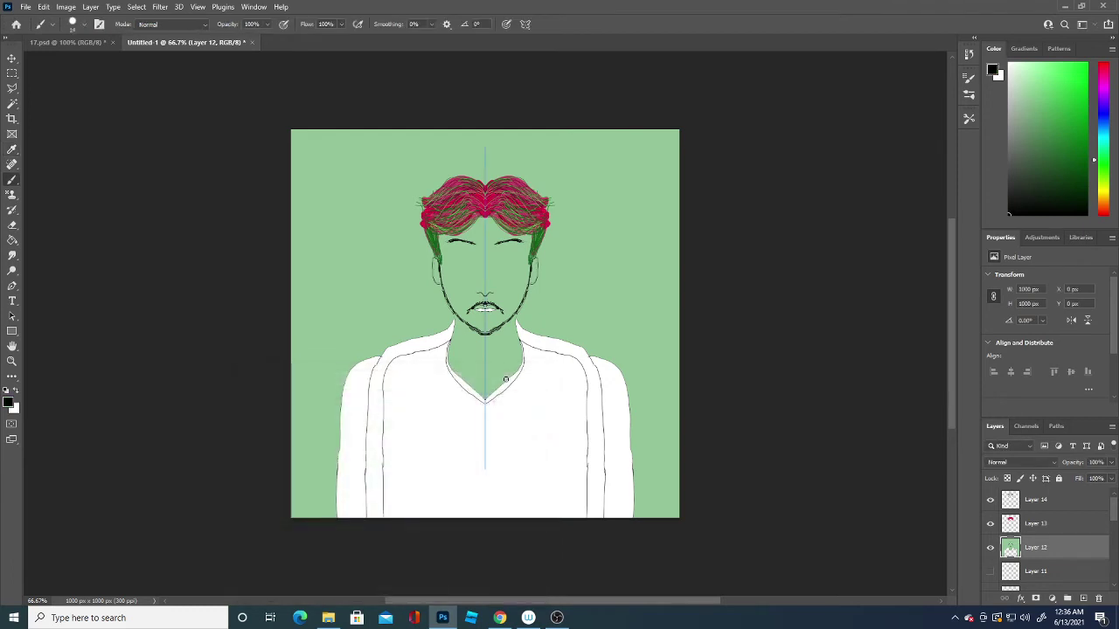
left_click(1083, 599)
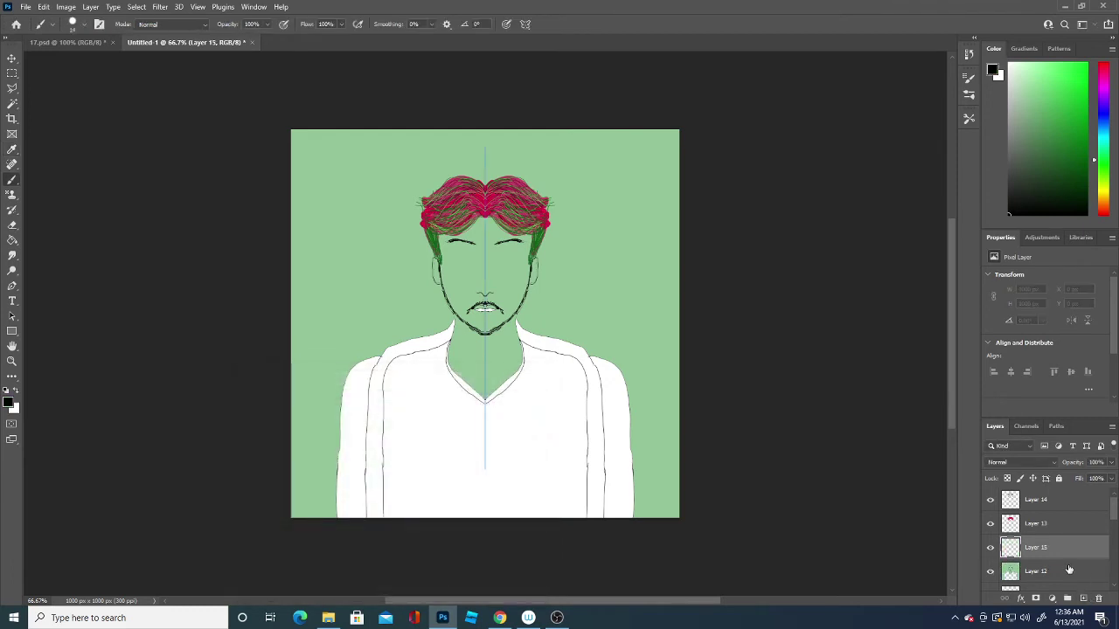
left_click(85, 24)
left_click_drag(73, 62, 63, 62)
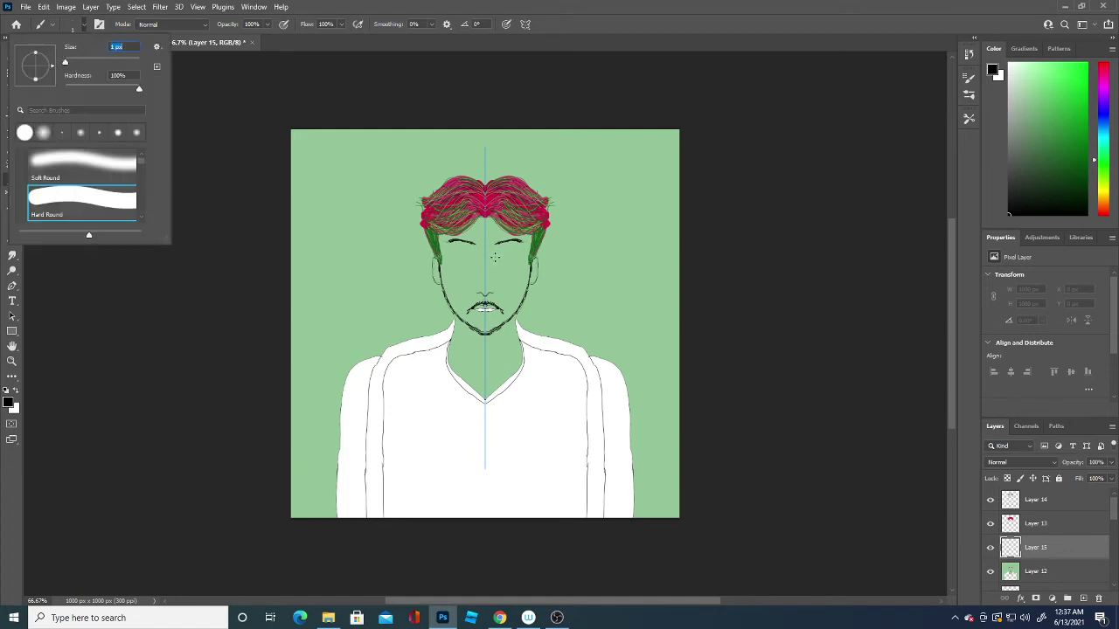
left_click(494, 258)
Step: Draw the eye outline under the right eyebrow and fill in the pupil
left_click_drag(507, 254, 525, 259)
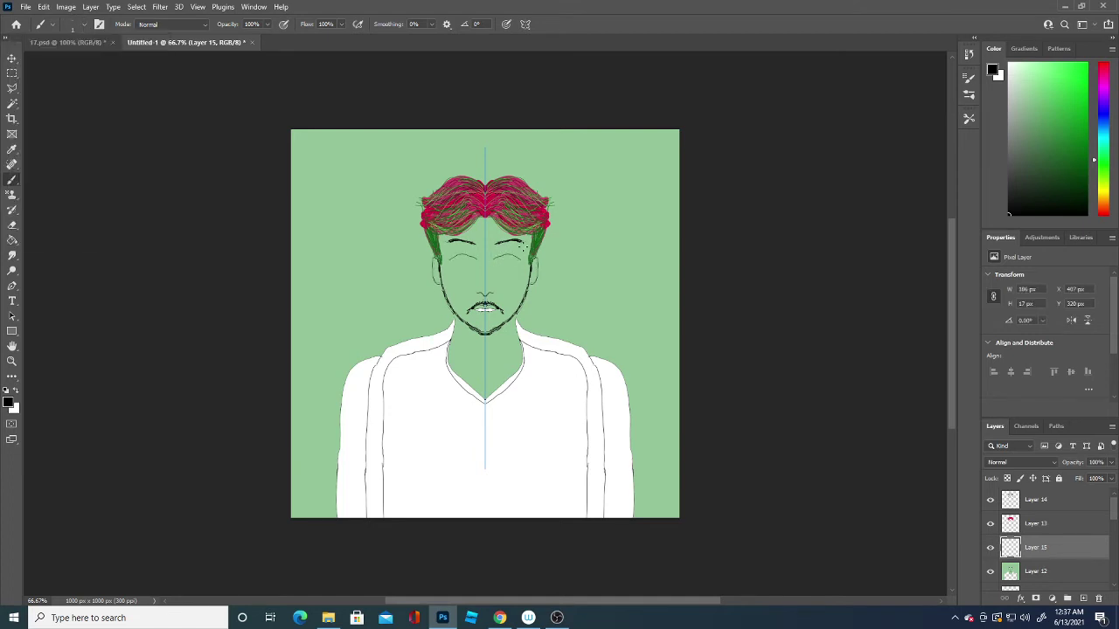
key("ctrl+z")
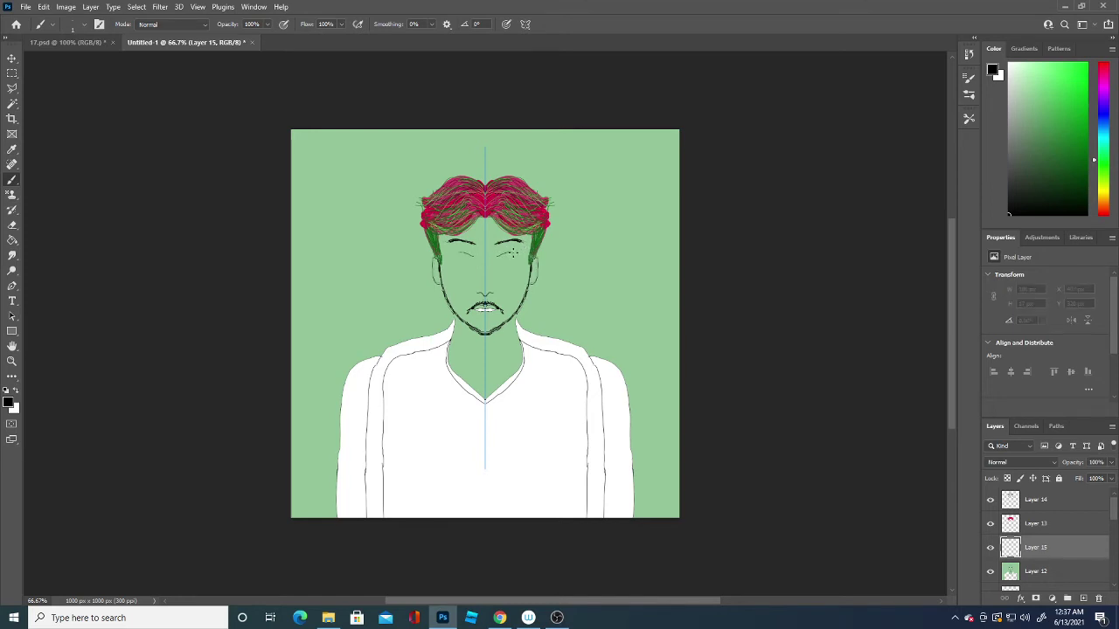
left_click_drag(496, 254, 509, 255)
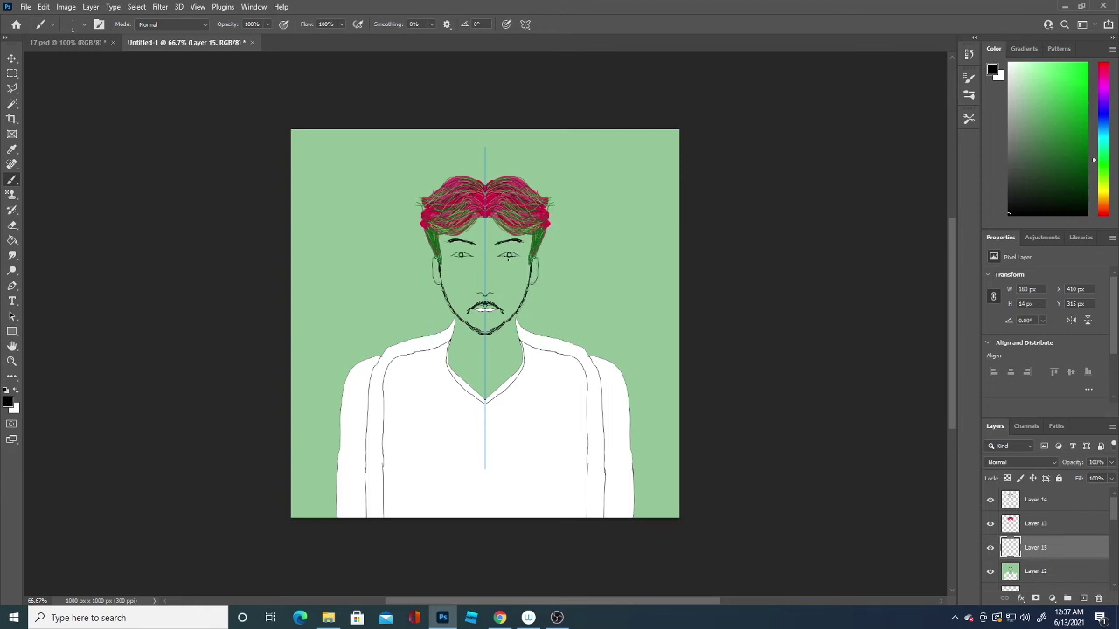
left_click_drag(508, 255, 510, 255)
Step: Dab a white highlight on the left pupil
left_click(9, 402)
left_click(247, 405)
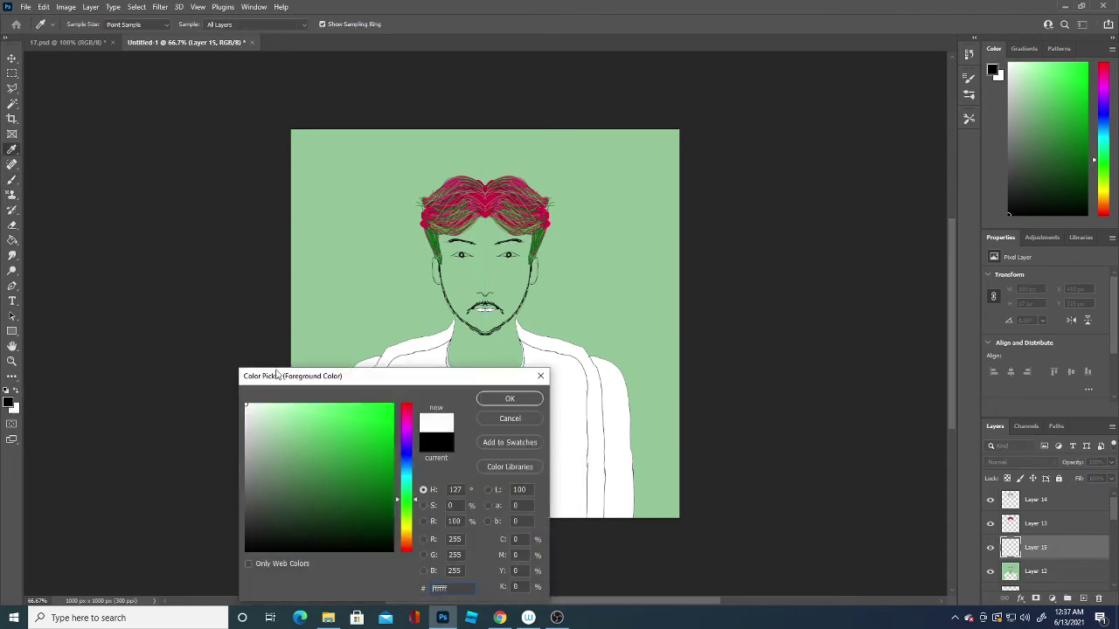
left_click(496, 404)
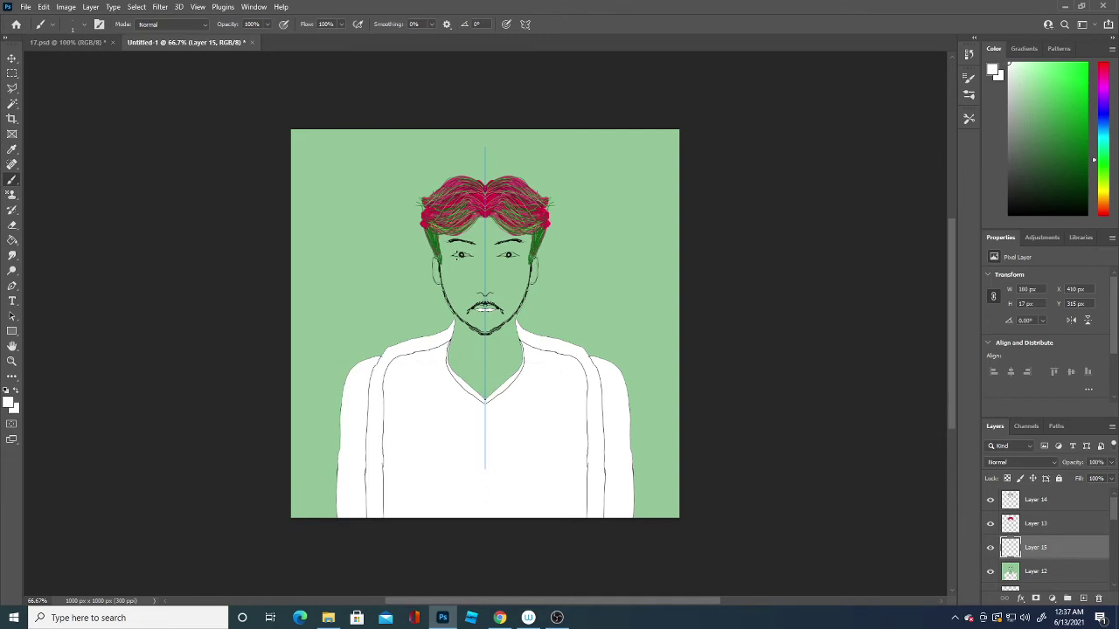
left_click(458, 254)
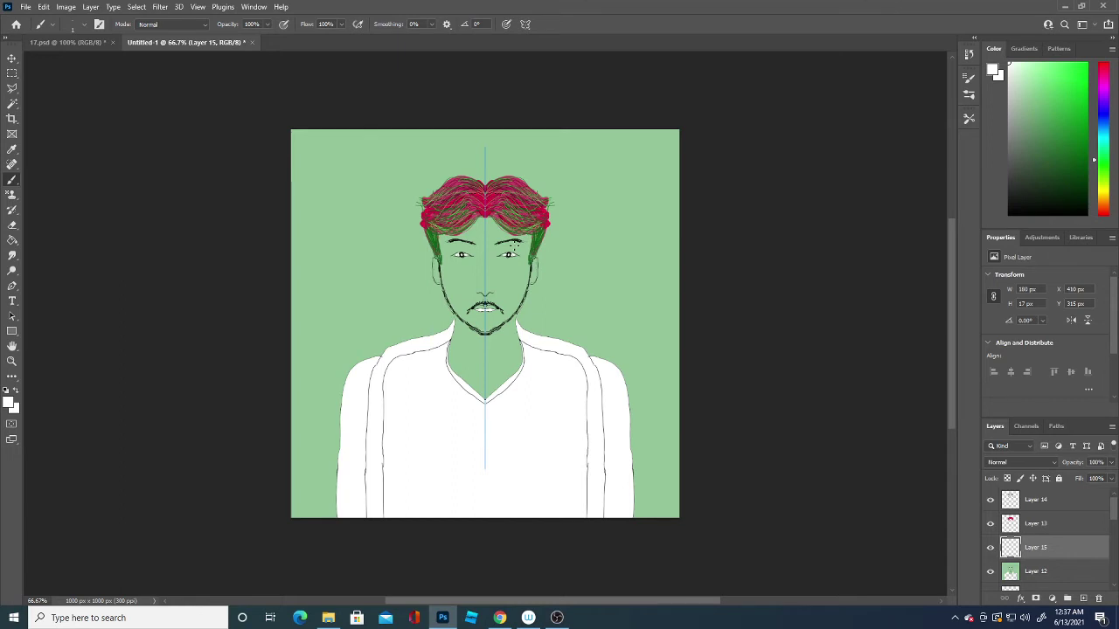
Step: Add black dots below both eyes plus small marks under the nose and at the right ear
left_click(9, 403)
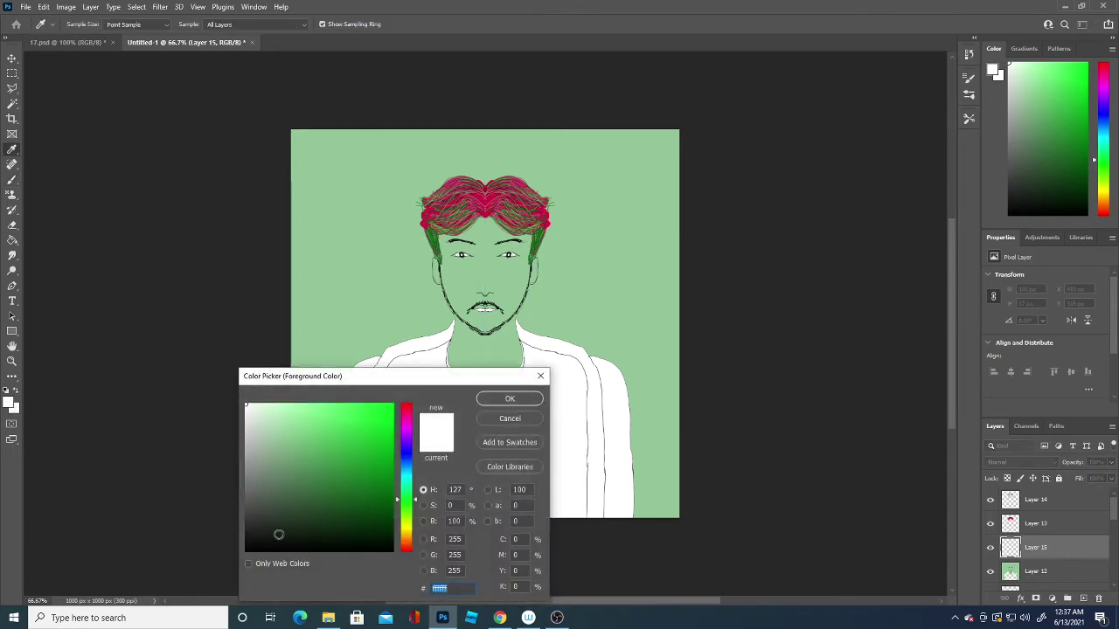
left_click(245, 551)
left_click(511, 399)
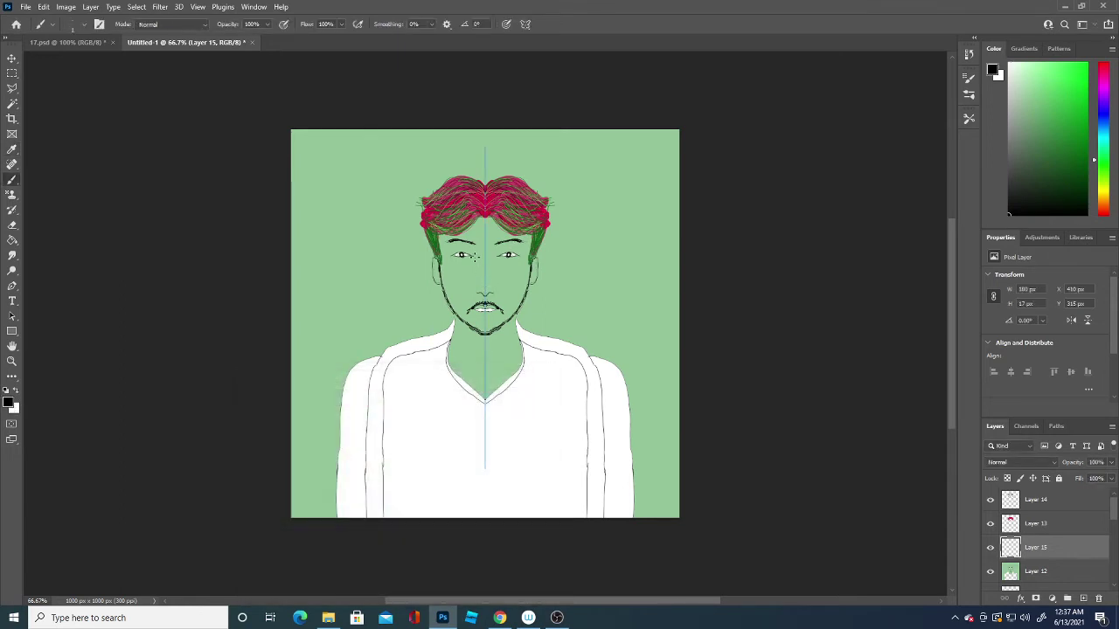
left_click(477, 262)
left_click(479, 267)
left_click(502, 253)
left_click(493, 291)
left_click(533, 273)
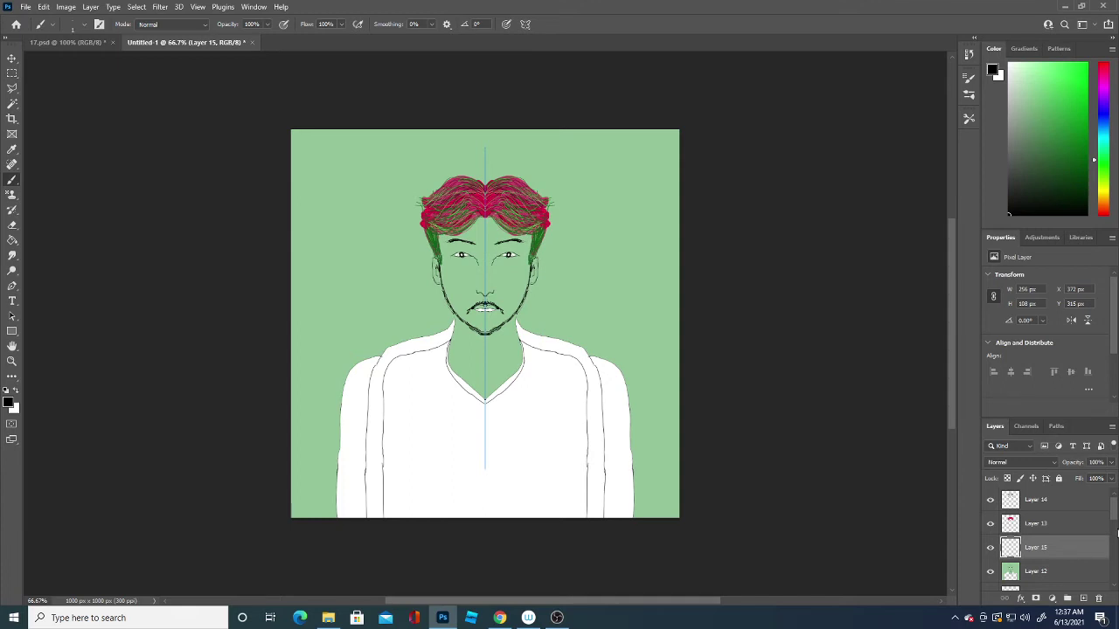
Step: Add a new layer above Layer 11 and pick dark green 557859
left_click_drag(1114, 518, 1114, 530)
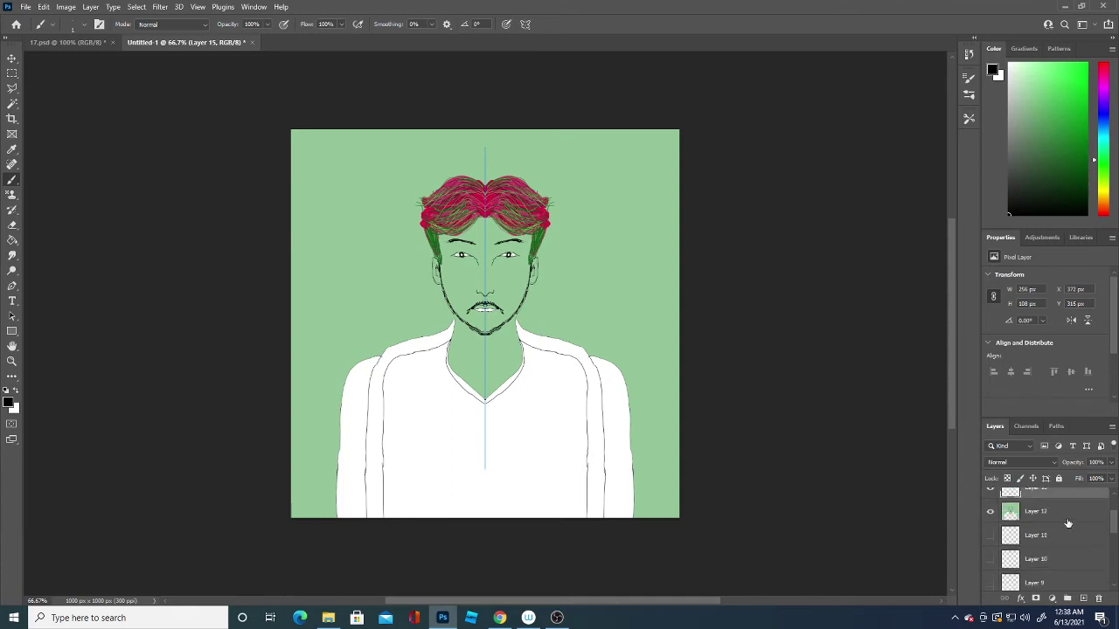
left_click(1067, 535)
left_click(1083, 599)
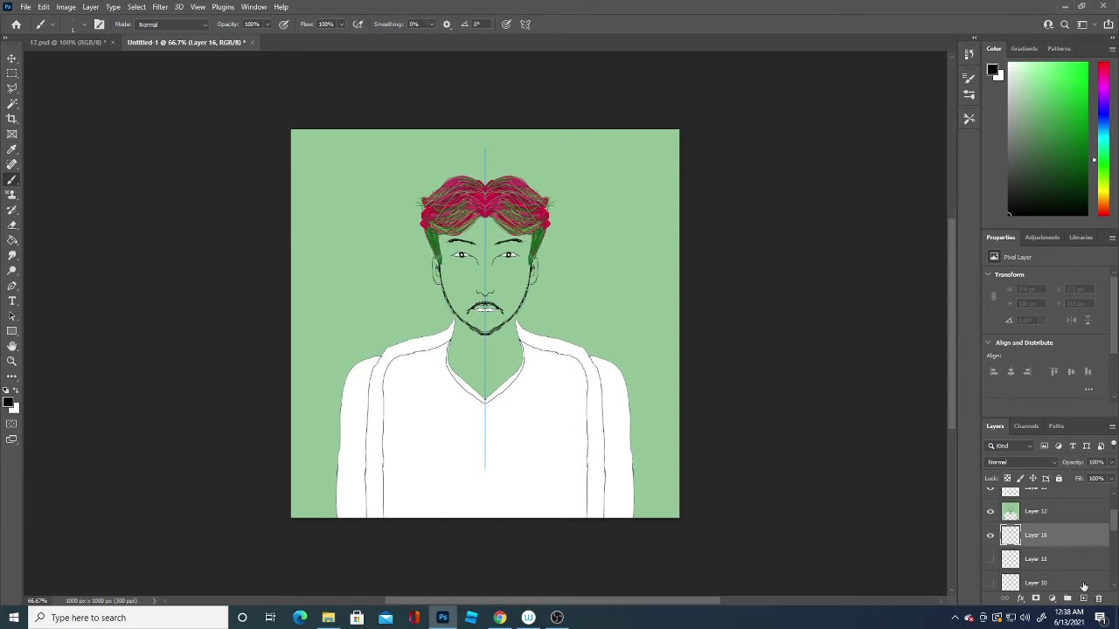
key("i")
left_click(9, 403)
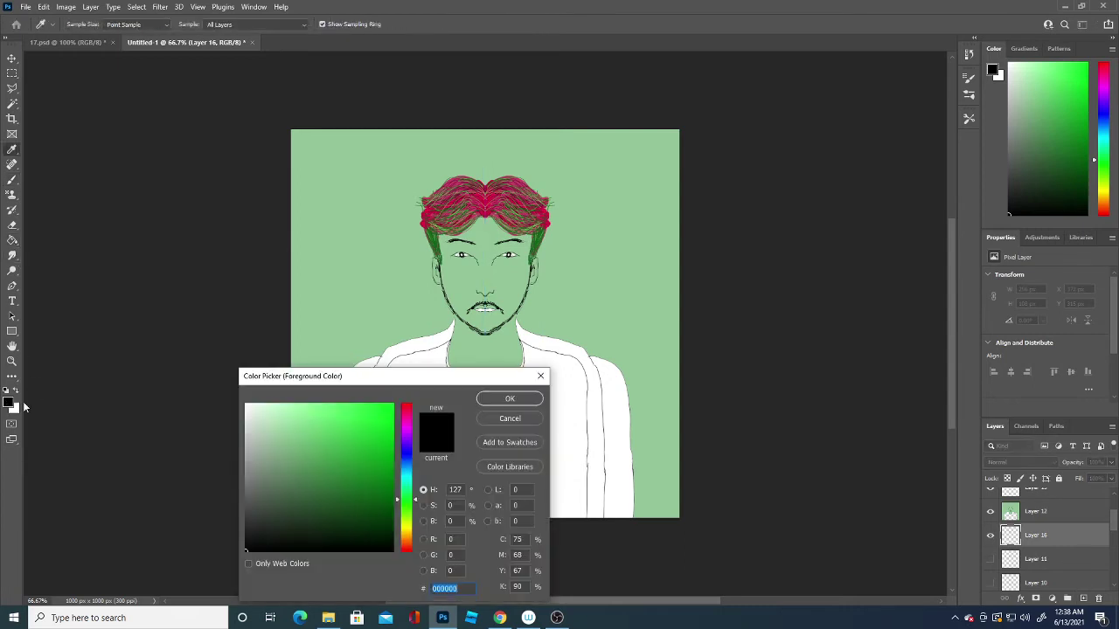
left_click(524, 272)
left_click(288, 482)
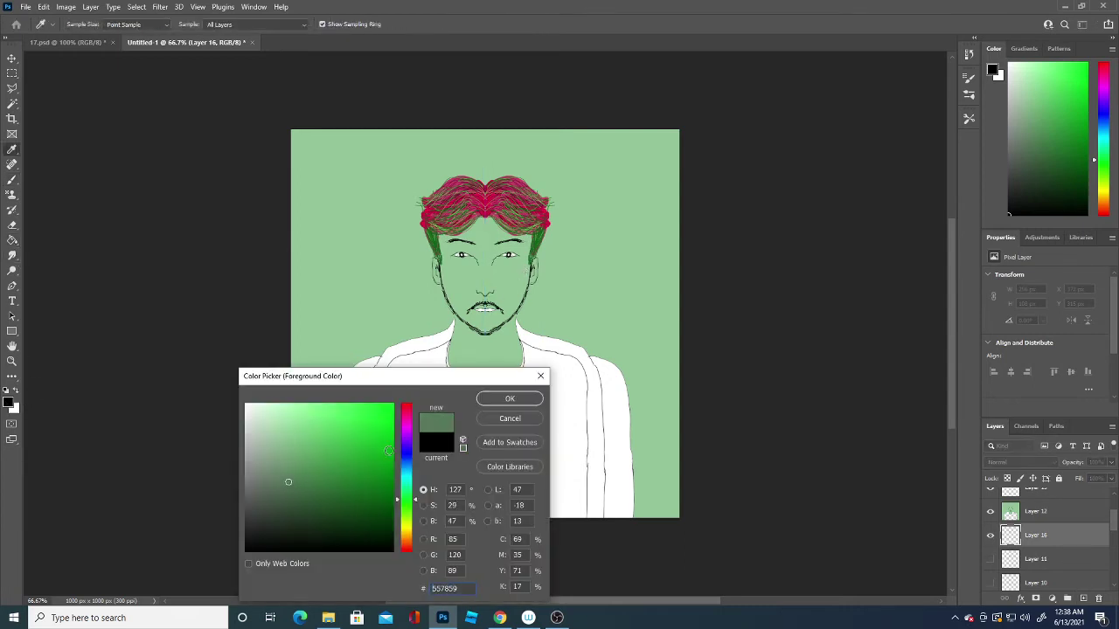
left_click(512, 400)
Step: Bucket-fill the shirt dark green on a new layer, checking it by toggling Layer 12
key("g")
left_click(607, 299)
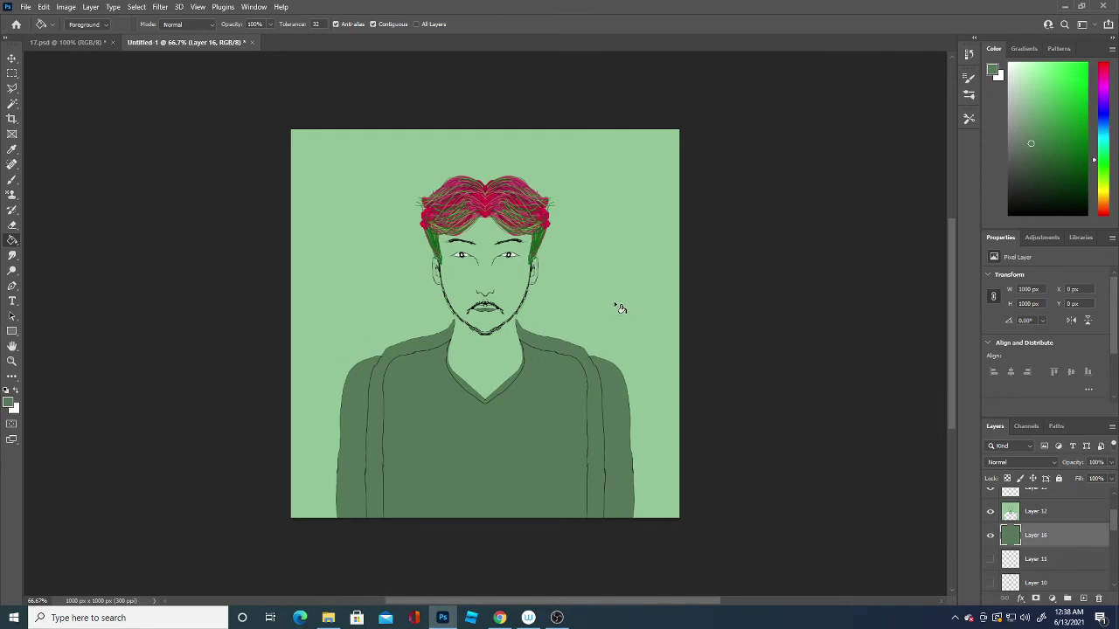
key("ctrl+z")
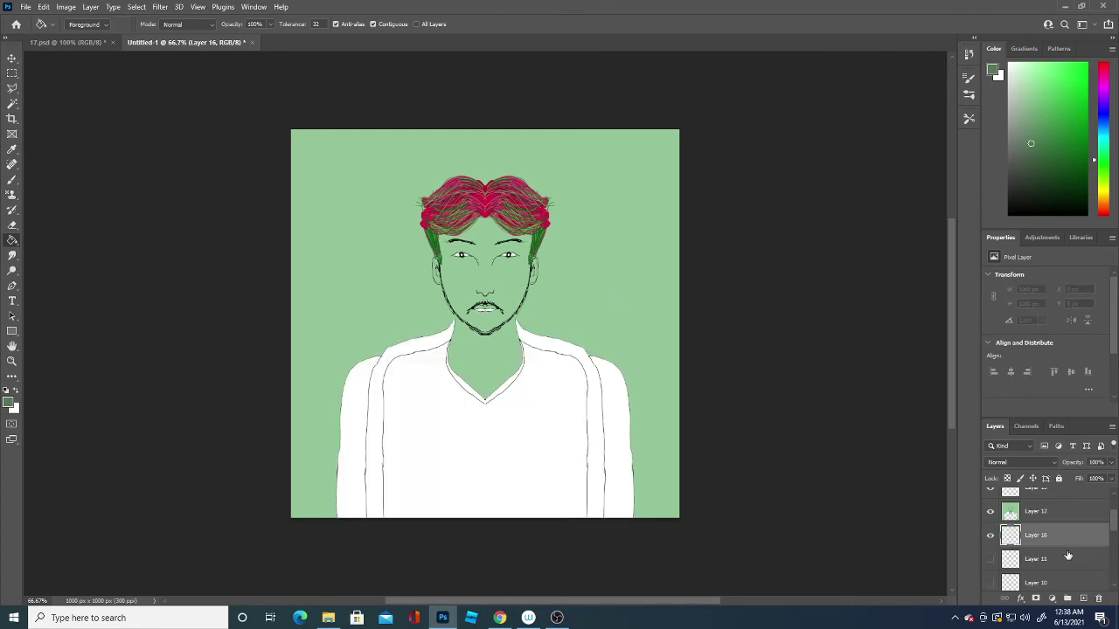
left_click(1083, 599, "ctrl")
left_click(633, 293)
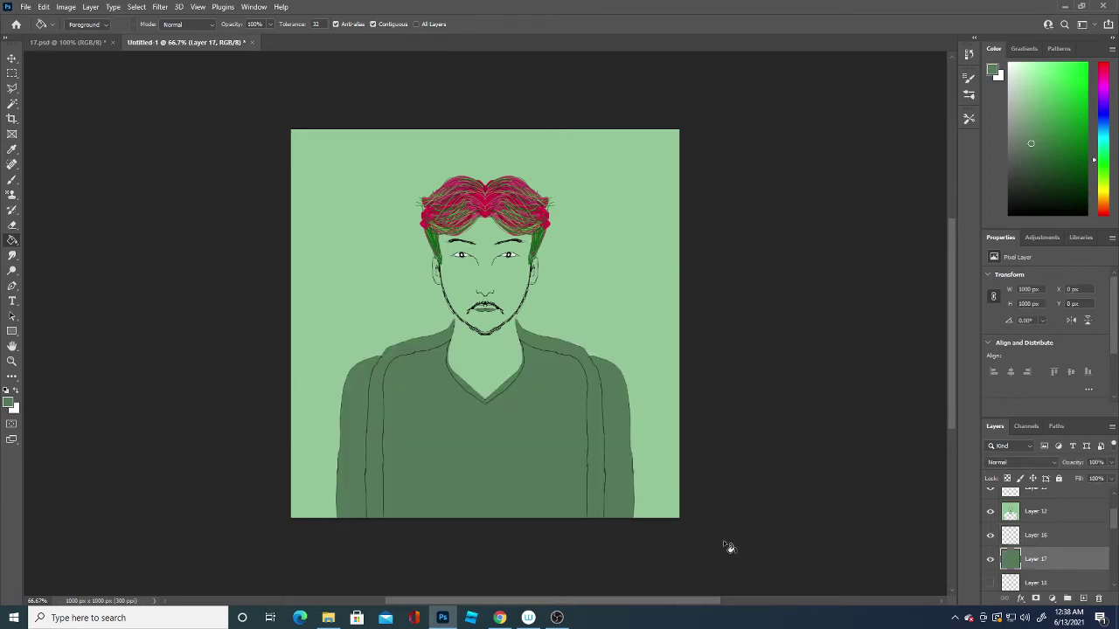
left_click(990, 511)
left_click(990, 511)
Step: Sample a darker green from the canvas and refill the shirt with it
left_click(10, 402)
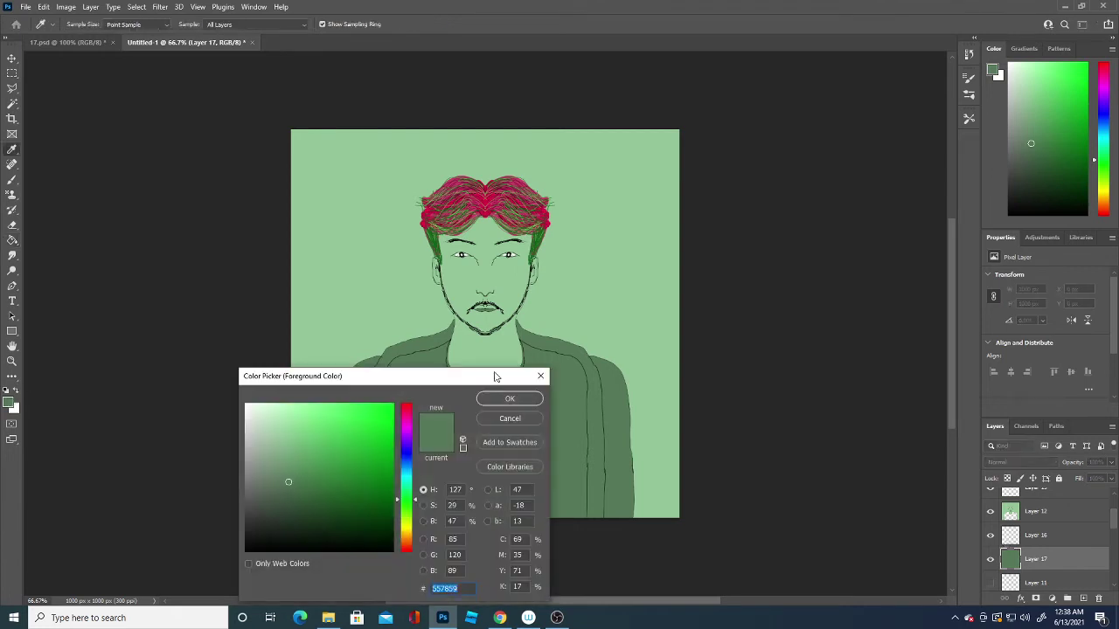
left_click_drag(521, 211, 543, 249)
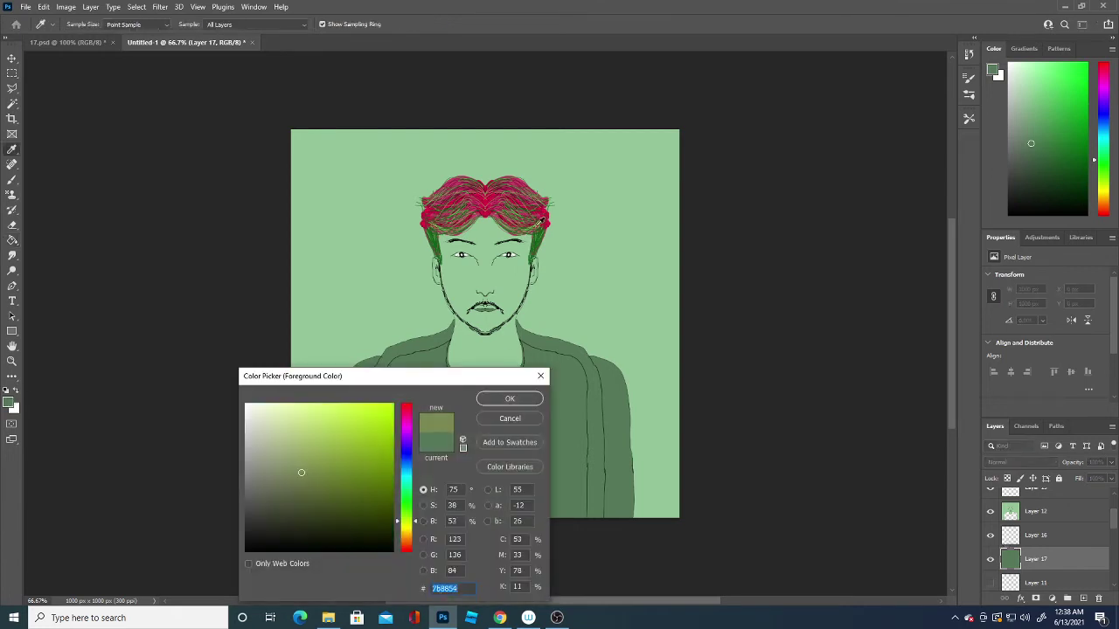
left_click(509, 398)
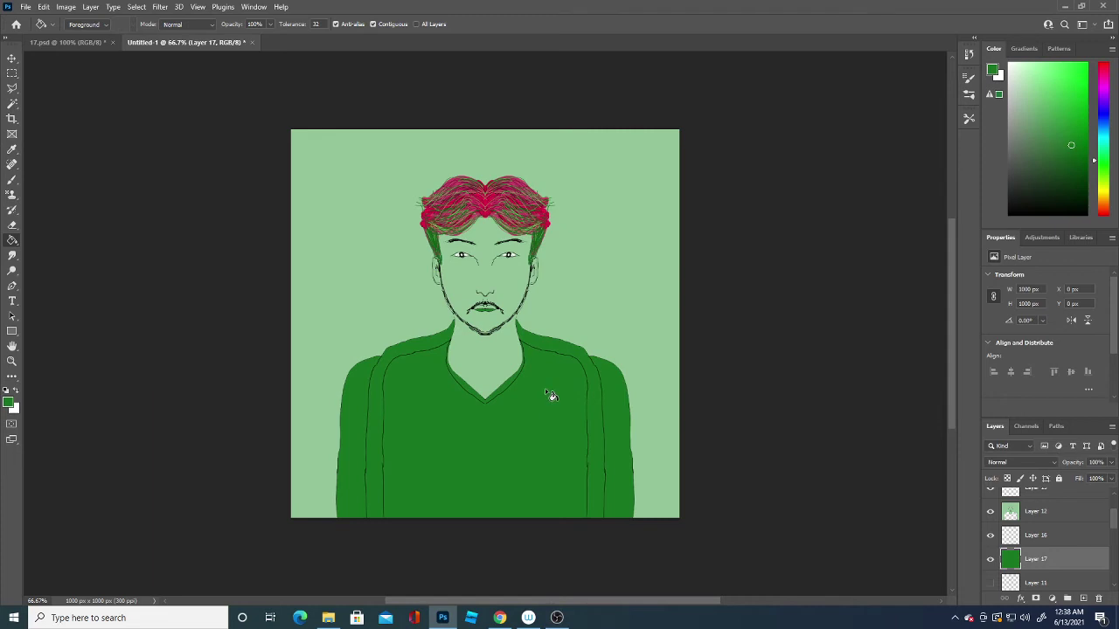
left_click(9, 402)
left_click(434, 242)
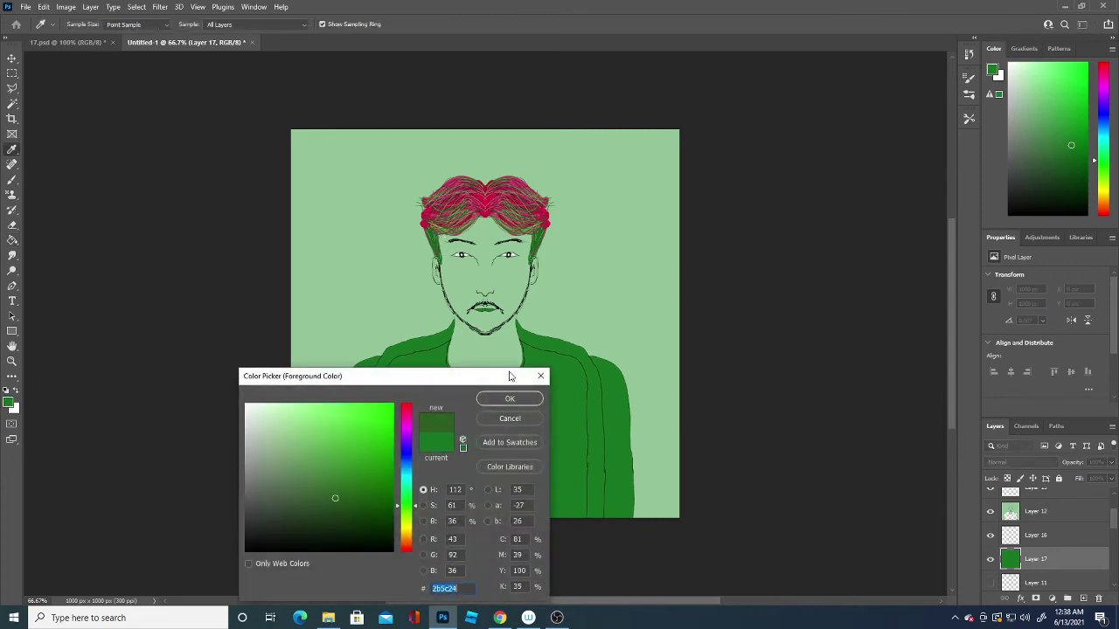
left_click(510, 399)
left_click(536, 415)
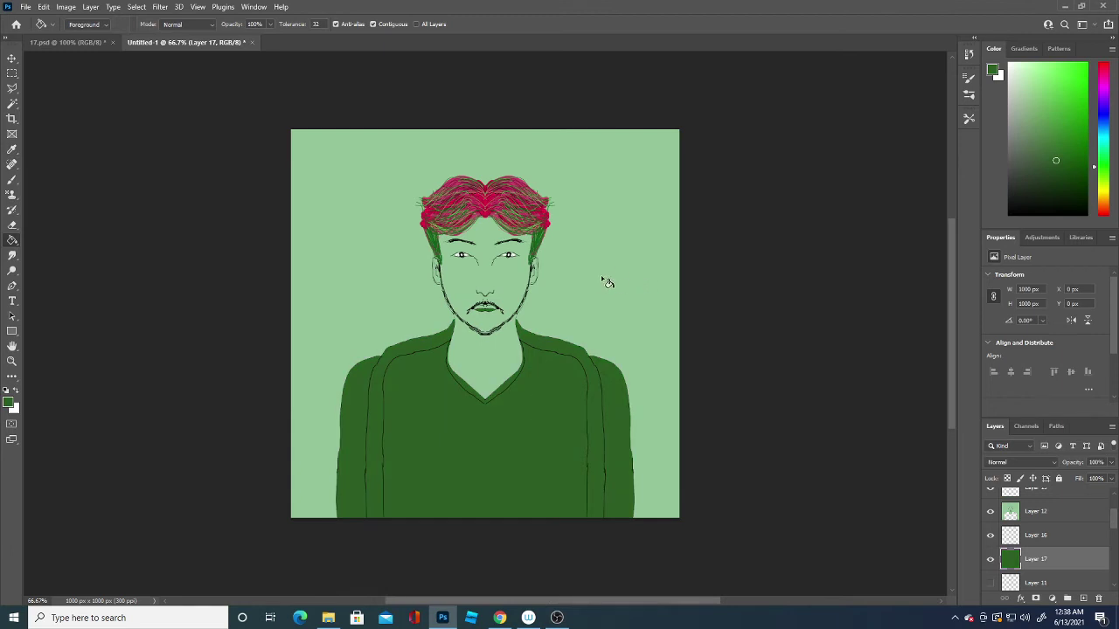
Step: Select Layer 12 and paint mirrored dark-green strokes on the background sides
key("v")
left_click(610, 271)
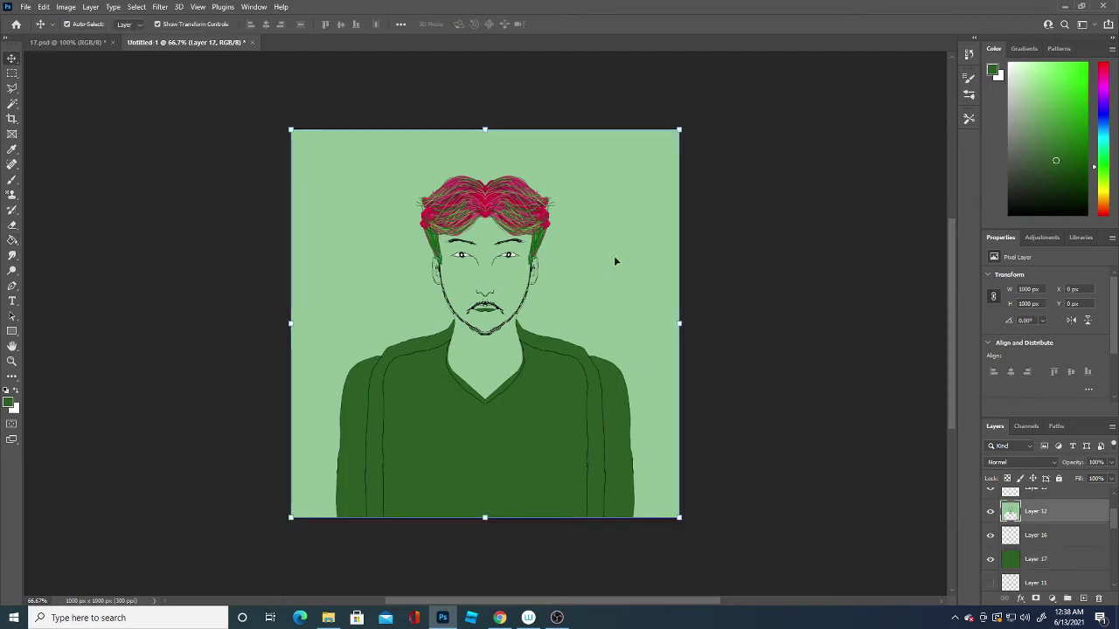
left_click(159, 23)
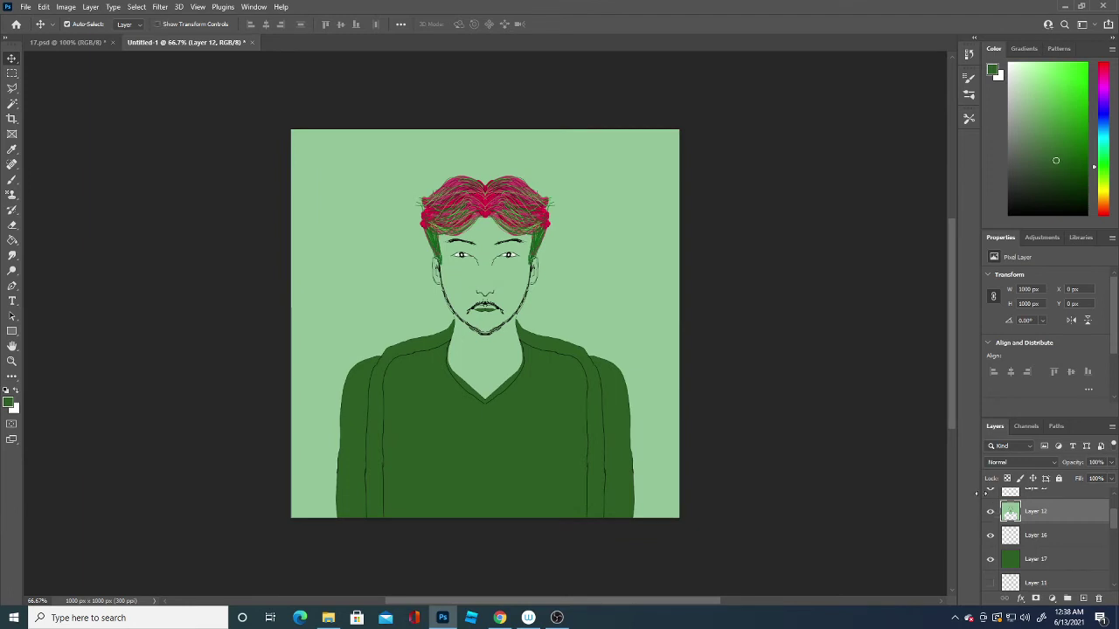
mouse_move(647, 197)
left_mouse_down()
mouse_move(648, 289)
mouse_move(660, 276)
left_mouse_up()
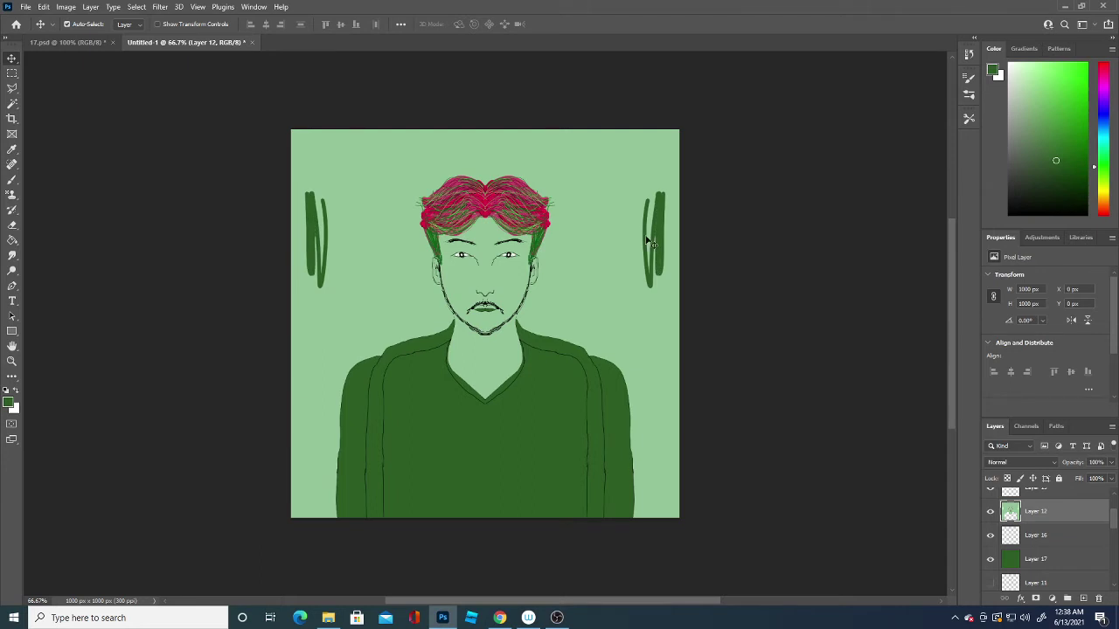
Step: With a 72 px brush, cover the background dark green and clear the light shapes by the shoulders
left_click(12, 224)
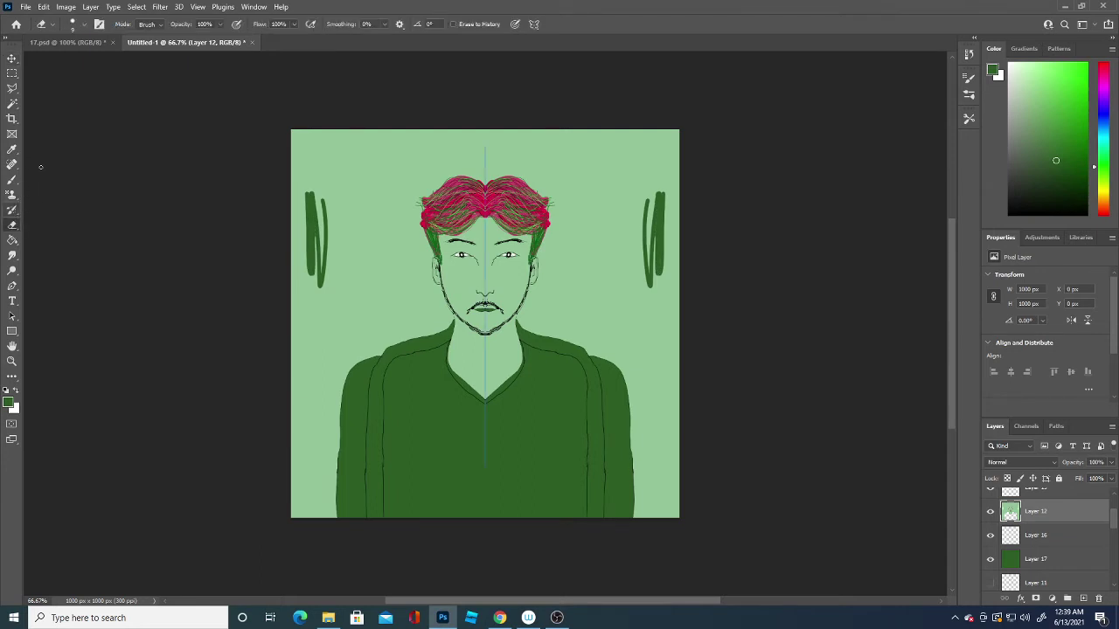
left_click(84, 25)
left_click_drag(67, 62, 91, 62)
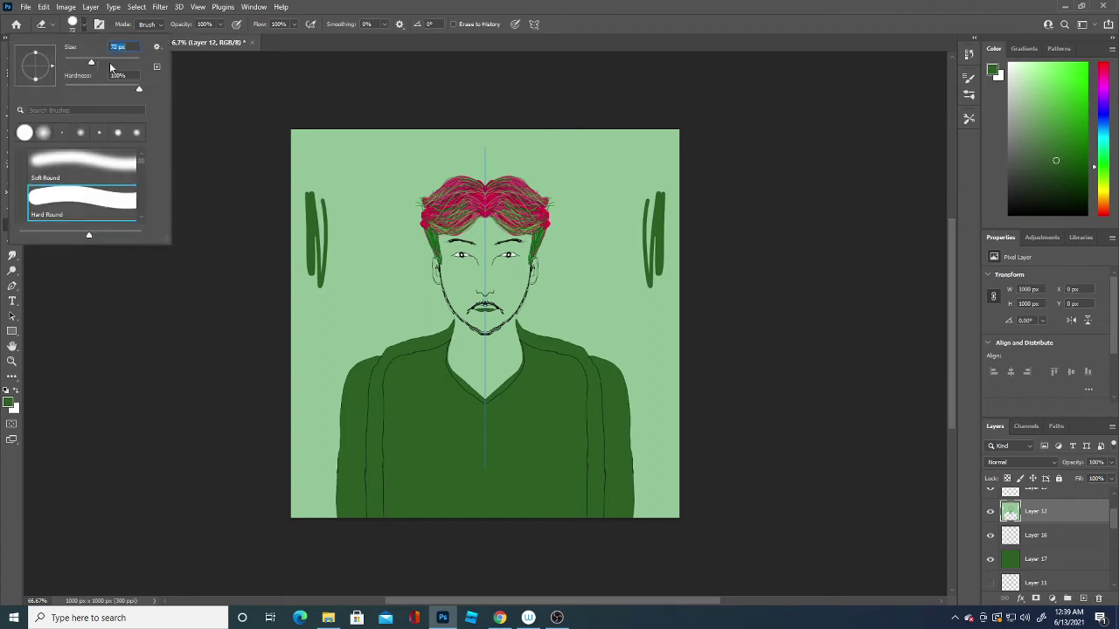
left_click(650, 163)
mouse_move(650, 166)
left_mouse_down()
mouse_move(644, 248)
mouse_move(669, 328)
mouse_move(616, 209)
mouse_move(651, 354)
mouse_move(673, 166)
mouse_move(657, 144)
mouse_move(607, 210)
mouse_move(622, 142)
mouse_move(529, 166)
mouse_move(505, 137)
mouse_move(564, 209)
mouse_move(593, 269)
mouse_move(564, 262)
mouse_move(558, 242)
mouse_move(634, 358)
mouse_move(644, 352)
mouse_move(652, 391)
mouse_move(679, 398)
mouse_move(656, 433)
mouse_move(636, 357)
mouse_move(644, 517)
mouse_move(682, 455)
left_mouse_up()
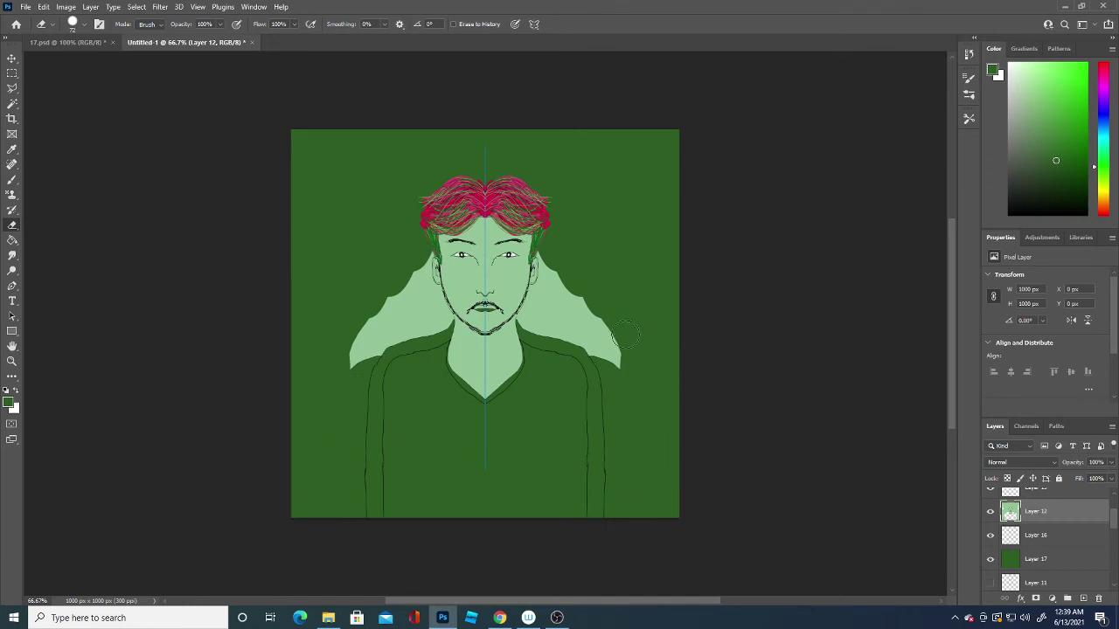
mouse_move(626, 334)
left_mouse_down()
mouse_move(577, 297)
mouse_move(568, 265)
left_mouse_up()
mouse_move(556, 291)
left_mouse_down()
mouse_move(606, 343)
mouse_move(532, 322)
mouse_move(540, 285)
left_mouse_up()
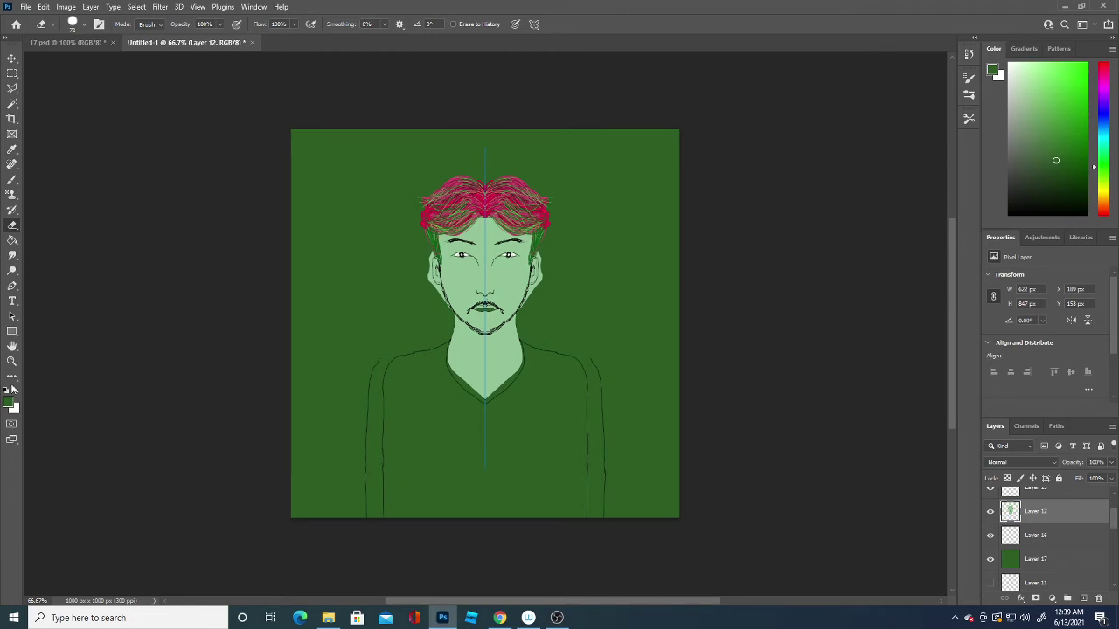
Step: Shrink the brush to 4 px
left_click(78, 23)
left_click_drag(90, 63, 64, 61)
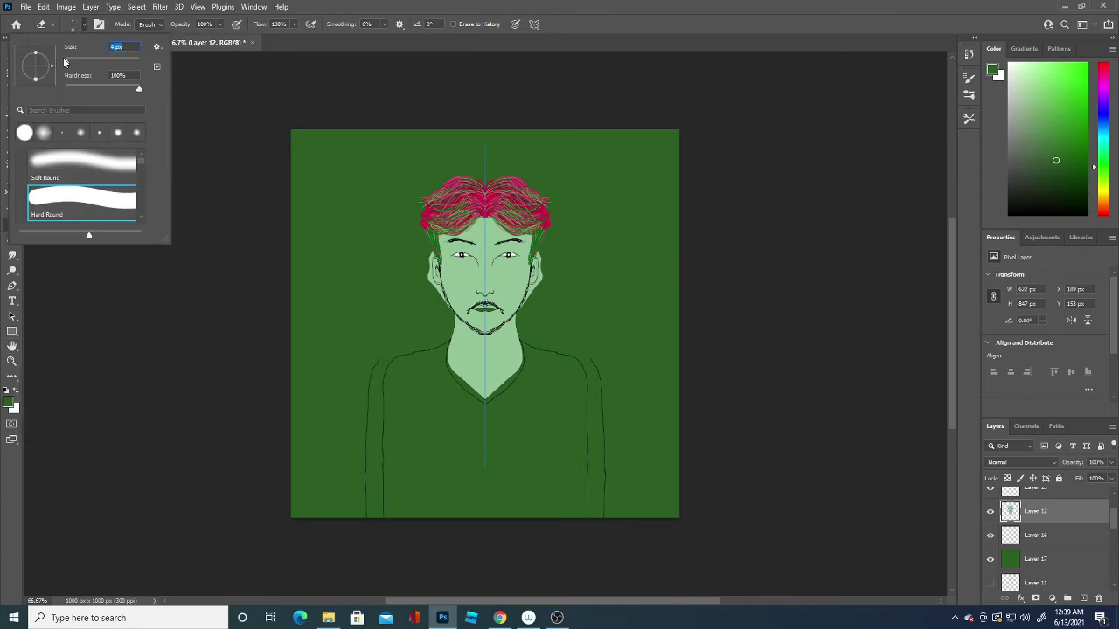
left_click(531, 297)
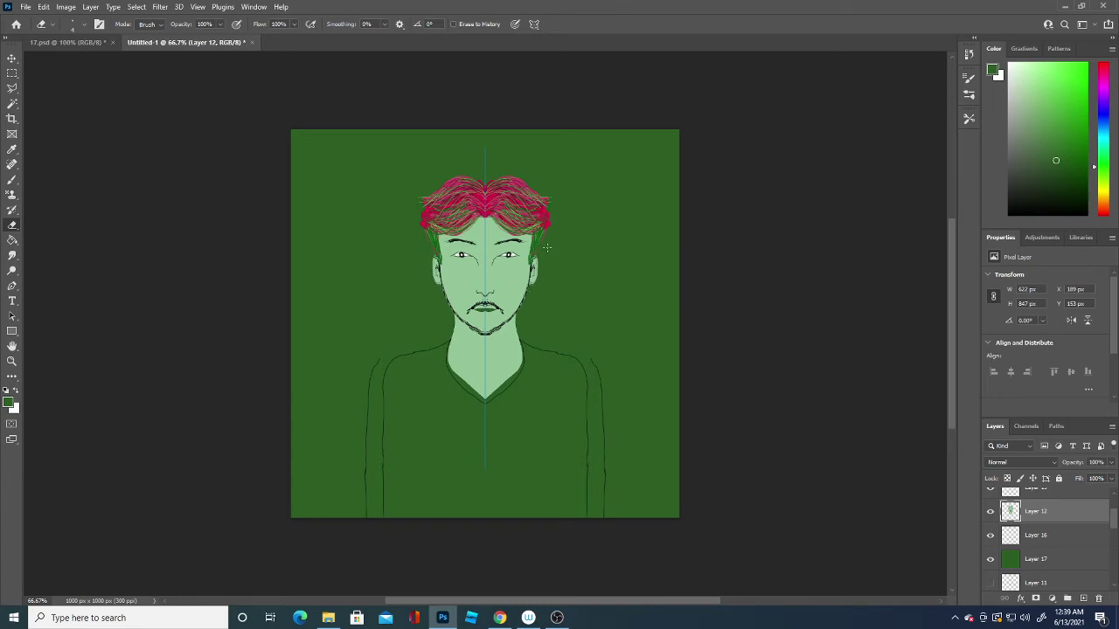
Step: Create Layer 18 with black as the brush colour
left_click(10, 402)
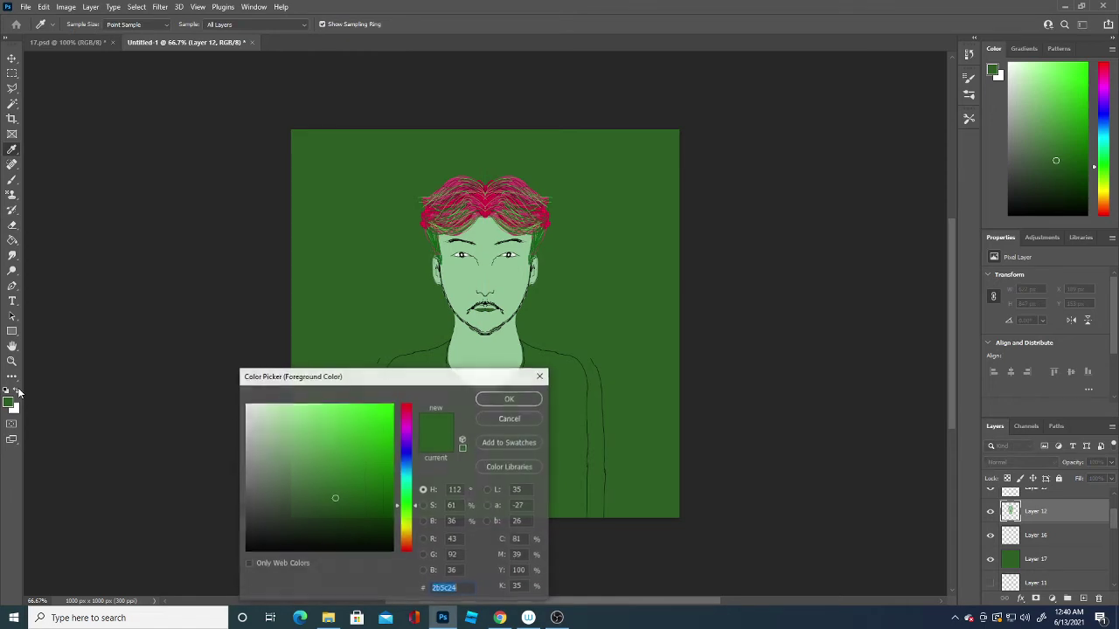
left_click(510, 398)
left_click(1083, 600)
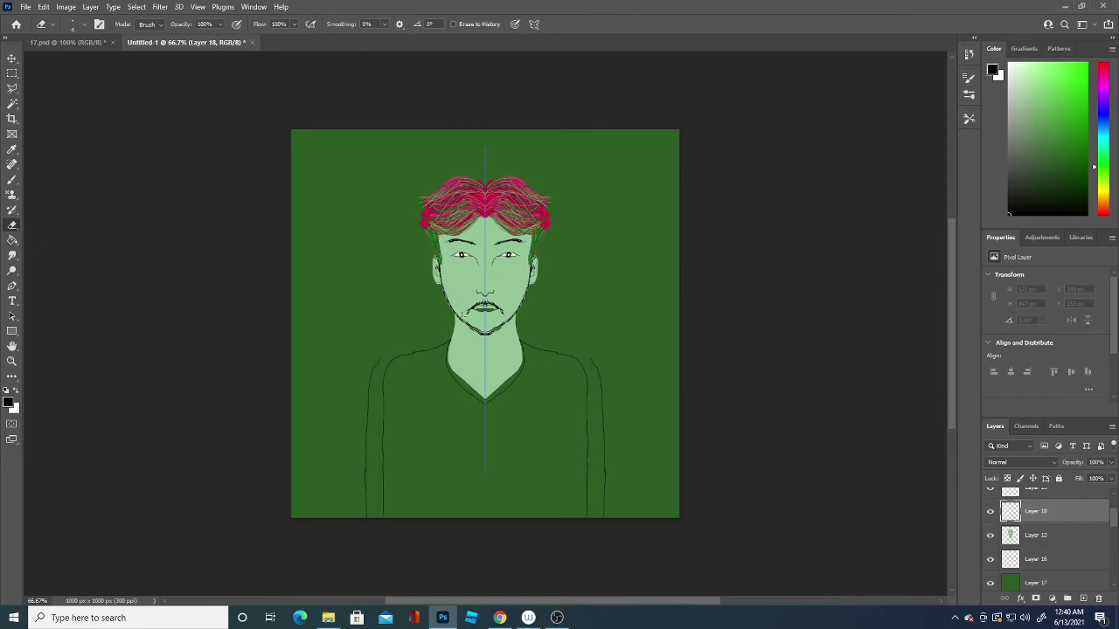
left_click(12, 179)
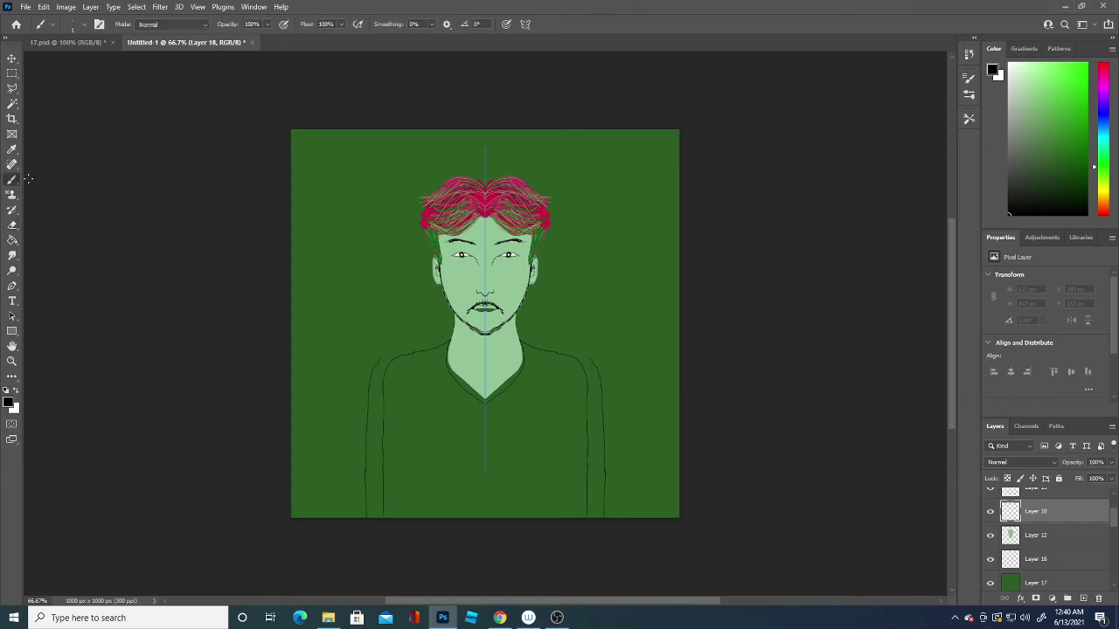
Step: Hatch black stubble along the jaw and draw mirrored shoulder and arm outlines
mouse_move(440, 285)
left_mouse_down()
mouse_move(460, 320)
mouse_move(495, 336)
left_mouse_up()
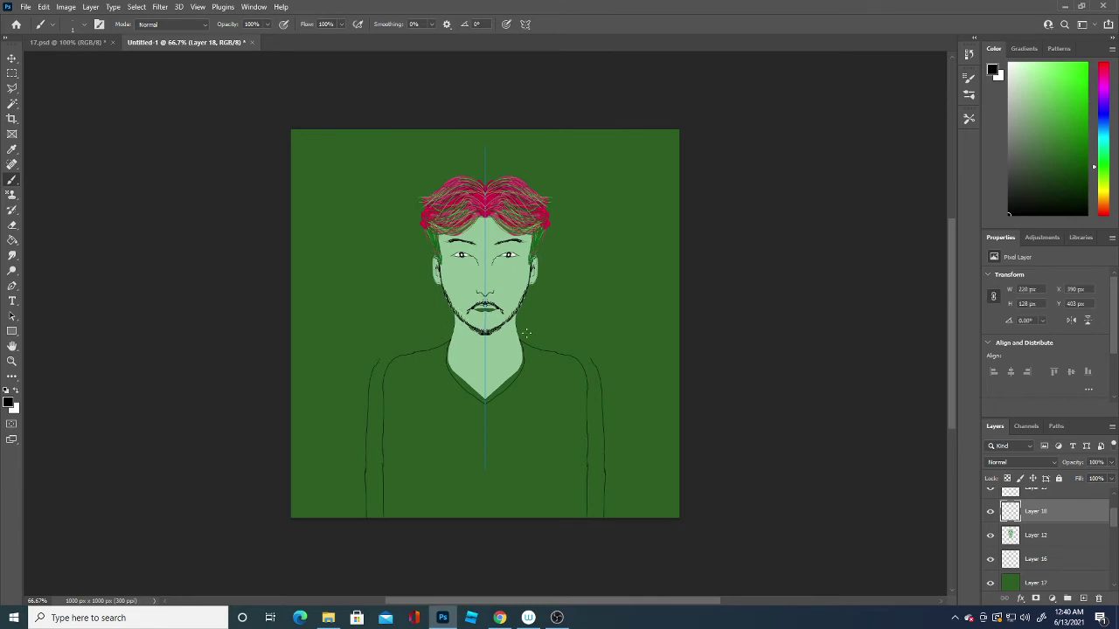
left_click_drag(528, 334, 587, 355)
left_click_drag(589, 354, 626, 525)
left_click(9, 403)
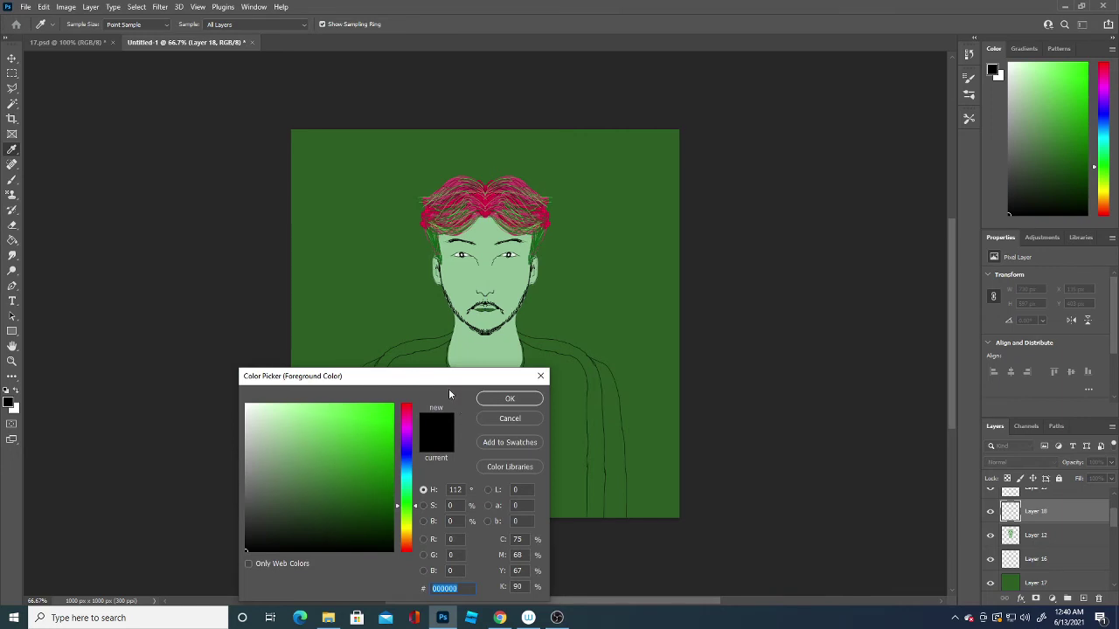
Step: On new Layer 19, block in the torso with mirrored black strokes down to the bottom edge
left_click(508, 399)
left_click(79, 25)
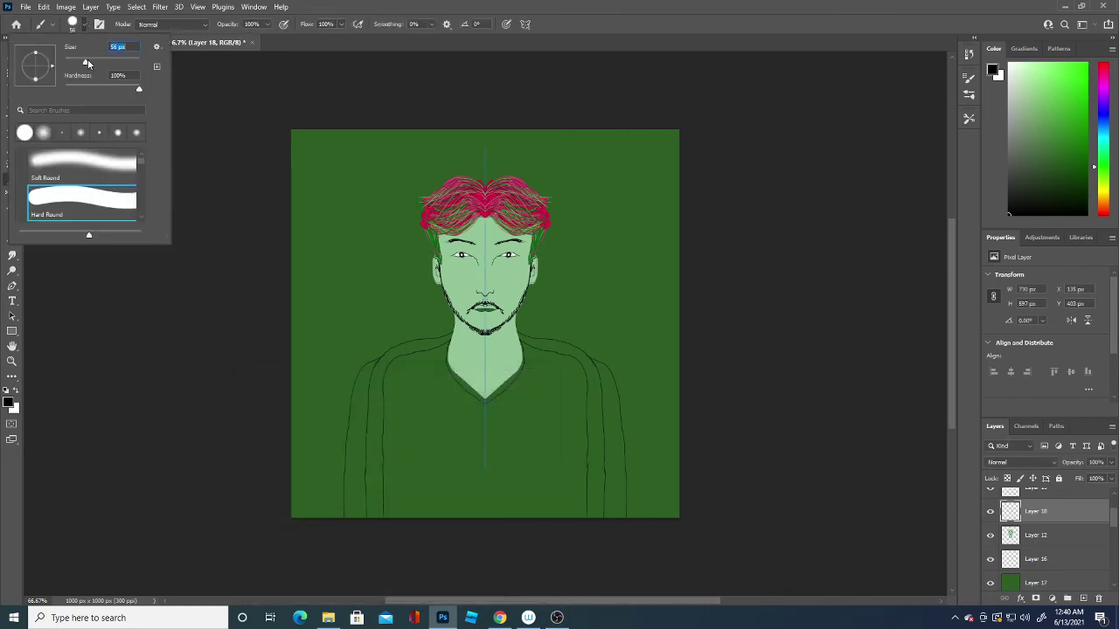
left_click(1083, 599)
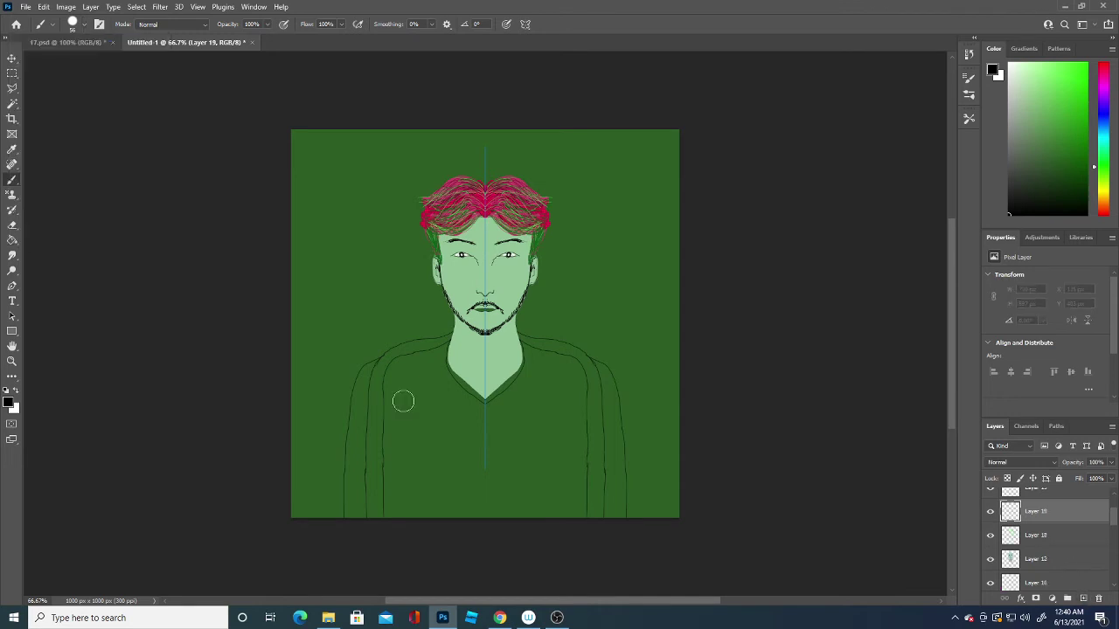
mouse_move(416, 401)
left_mouse_down()
mouse_move(415, 484)
mouse_move(408, 387)
mouse_move(397, 390)
mouse_move(400, 487)
left_mouse_up()
mouse_move(394, 420)
left_mouse_down()
mouse_move(395, 514)
mouse_move(434, 435)
mouse_move(460, 494)
mouse_move(482, 457)
mouse_move(421, 523)
mouse_move(458, 441)
mouse_move(448, 447)
left_mouse_up()
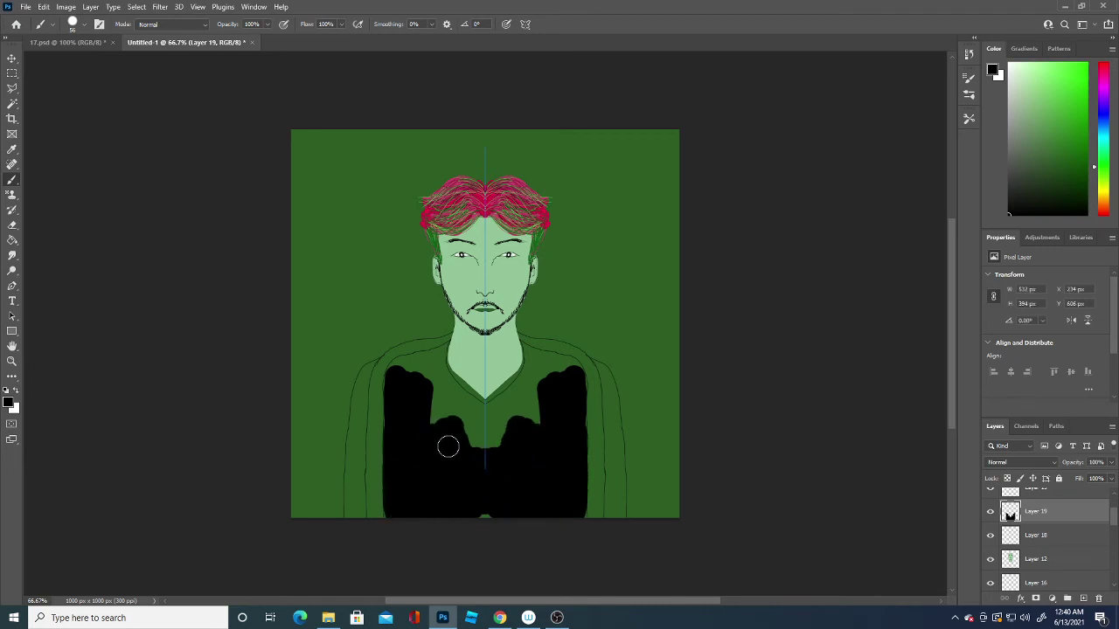
Step: Sample dark green 2b5c24 from the background and paint it over the black torso
left_click(9, 403)
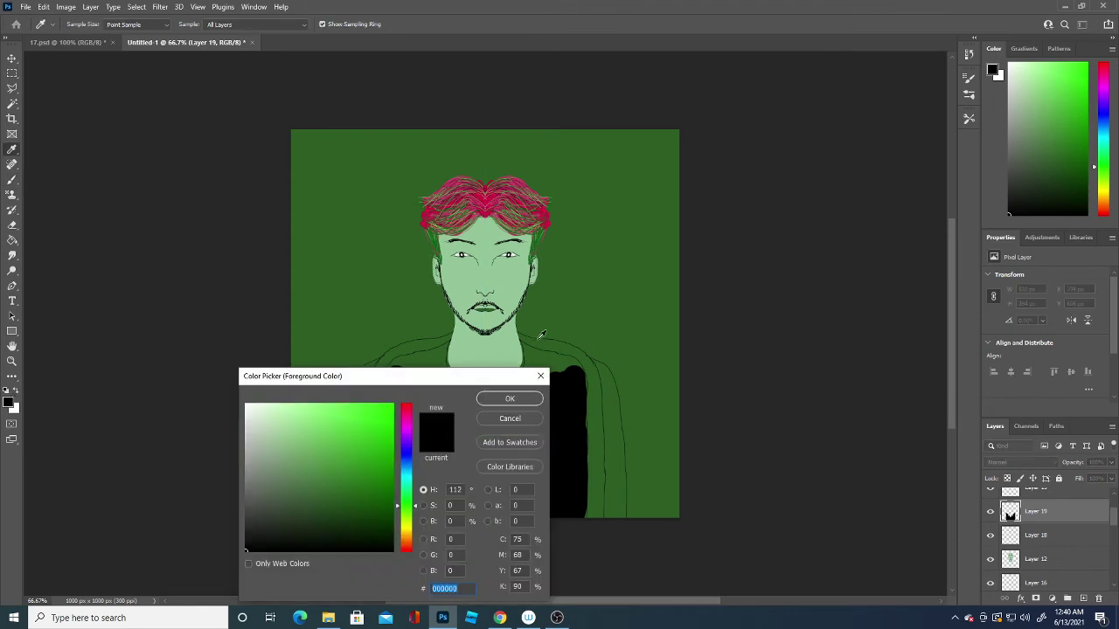
left_click(552, 351)
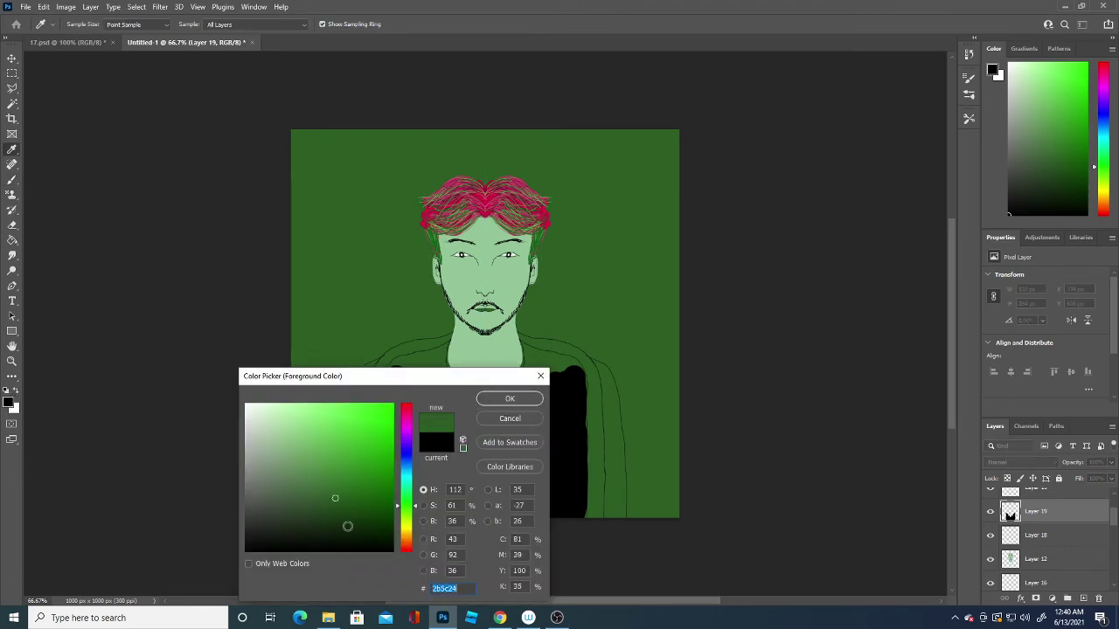
left_click(509, 399)
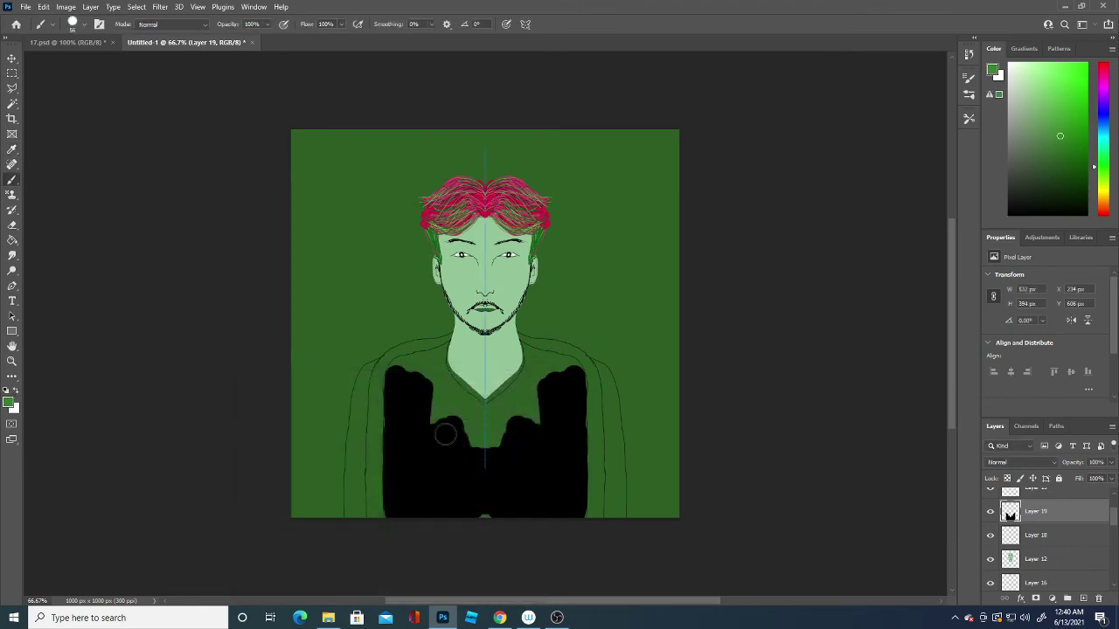
left_click_drag(540, 429, 540, 499)
mouse_move(430, 429)
left_mouse_down()
mouse_move(424, 470)
mouse_move(408, 487)
mouse_move(394, 430)
mouse_move(396, 520)
mouse_move(395, 376)
mouse_move(398, 482)
mouse_move(426, 516)
mouse_move(459, 490)
mouse_move(512, 482)
mouse_move(519, 423)
mouse_move(490, 420)
mouse_move(499, 412)
mouse_move(489, 407)
mouse_move(561, 374)
mouse_move(549, 370)
mouse_move(566, 376)
left_mouse_up()
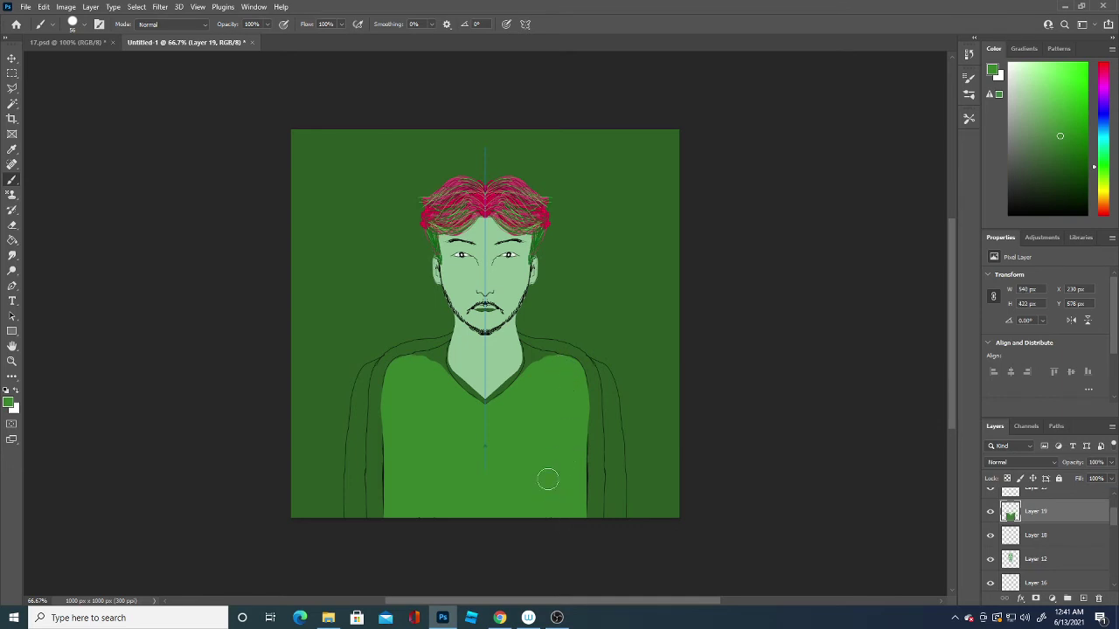
Step: Confirm a lighter green for the shirt and shrink the brush to 10 px
left_click(10, 403)
left_click(510, 401)
left_click(86, 25)
left_click_drag(75, 61, 68, 61)
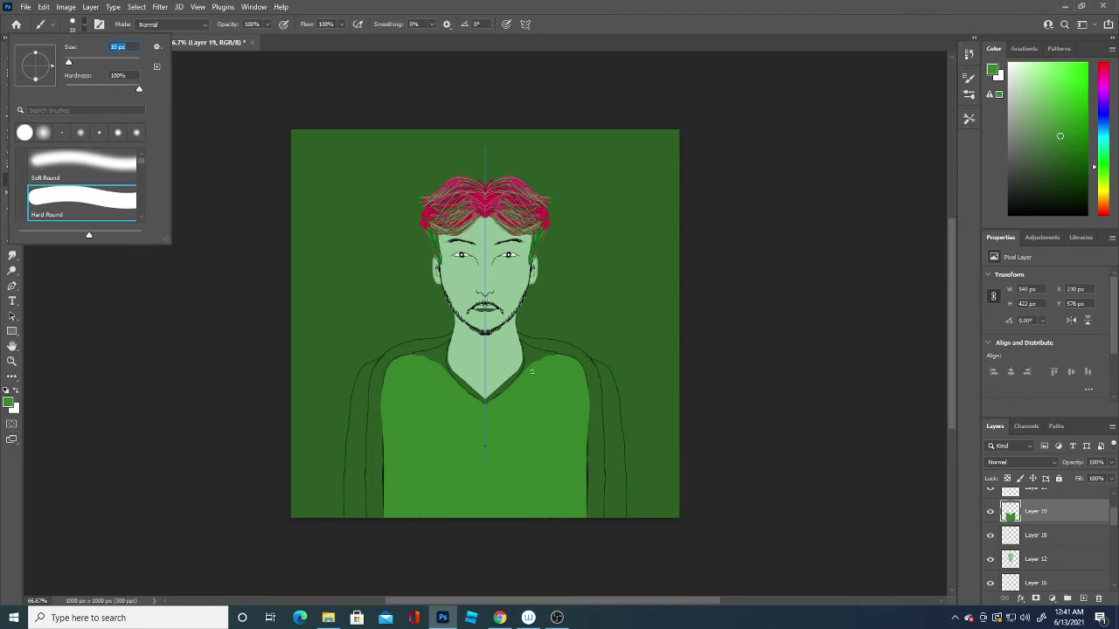
left_click(528, 372)
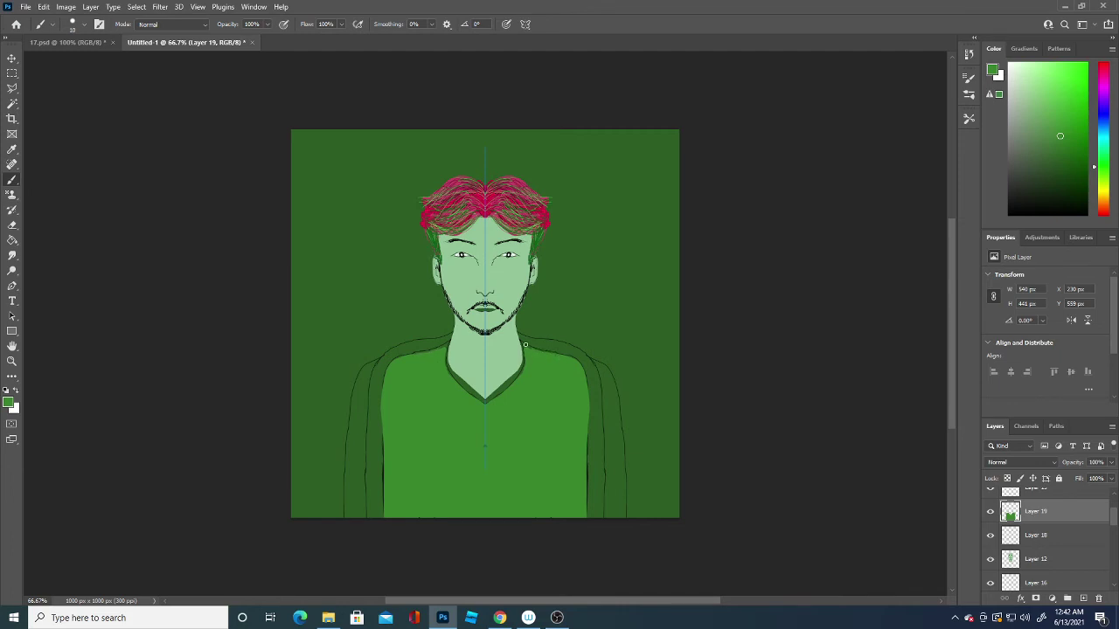
Step: Shrink the brush to 3 px and touch up the shirt near the right shoulder
left_click(84, 25)
left_click_drag(74, 61, 67, 60)
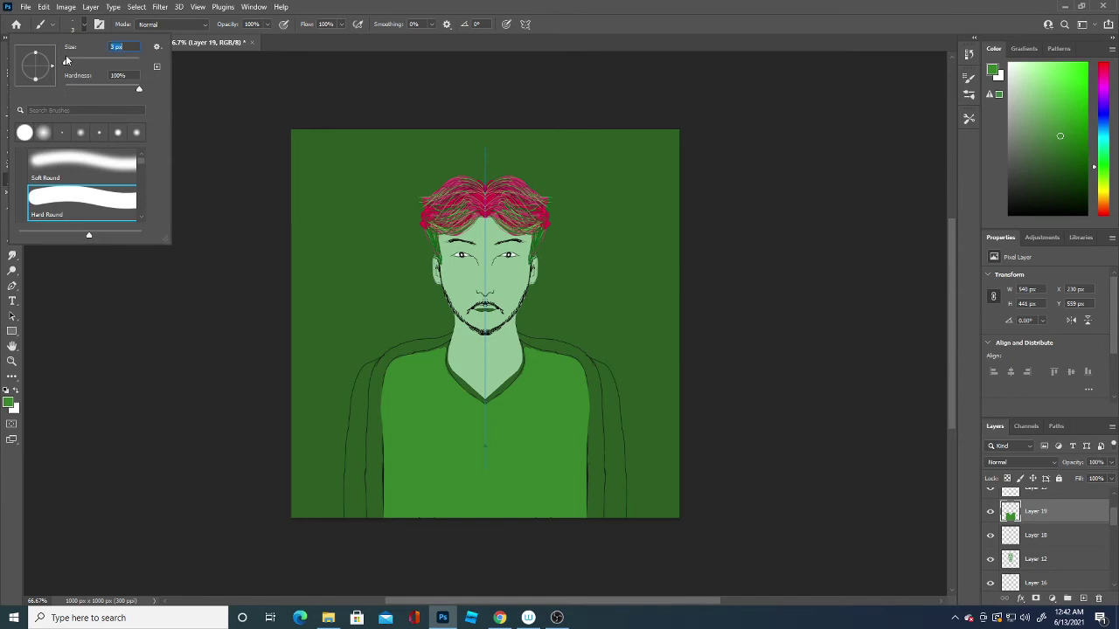
left_click(524, 349)
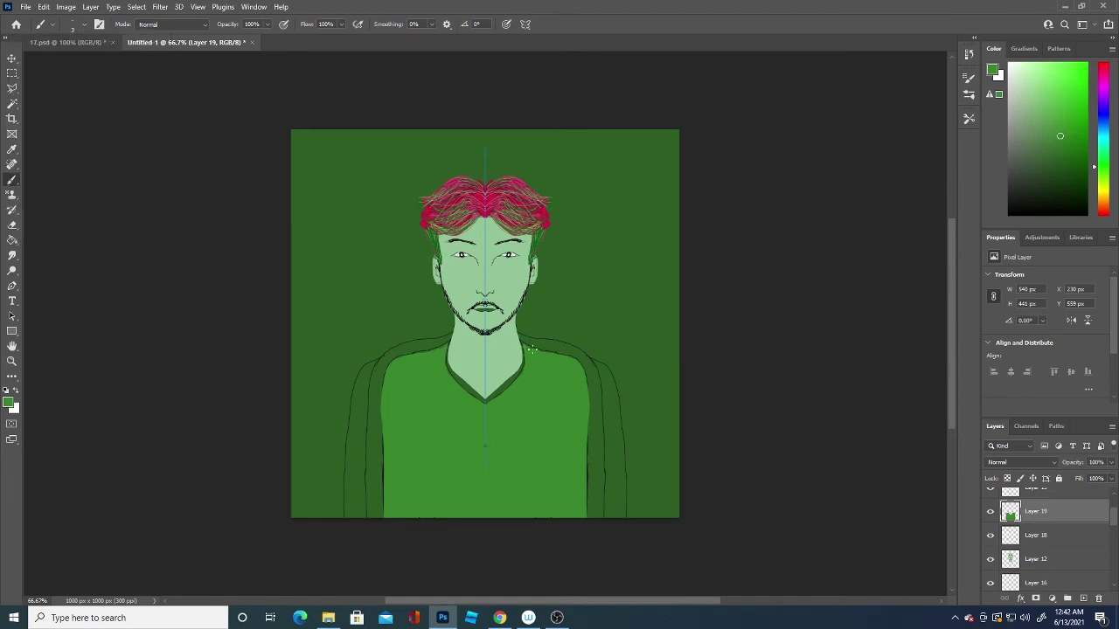
left_click_drag(531, 350, 550, 349)
Step: Choose a darker green as the foreground colour
left_click(9, 403)
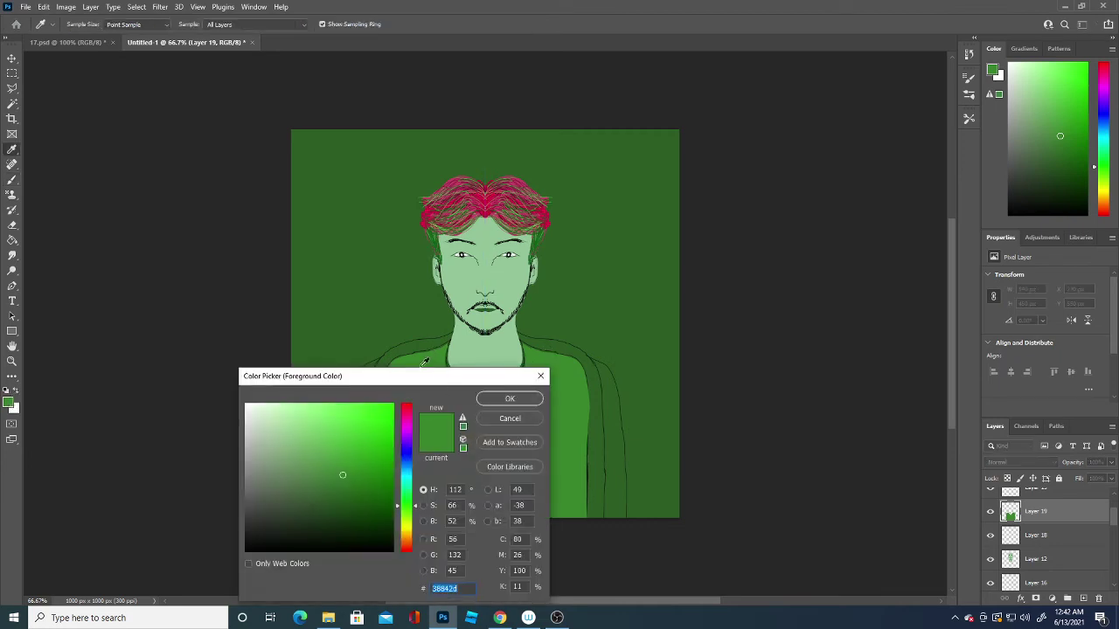
left_click(346, 497)
left_click(508, 400)
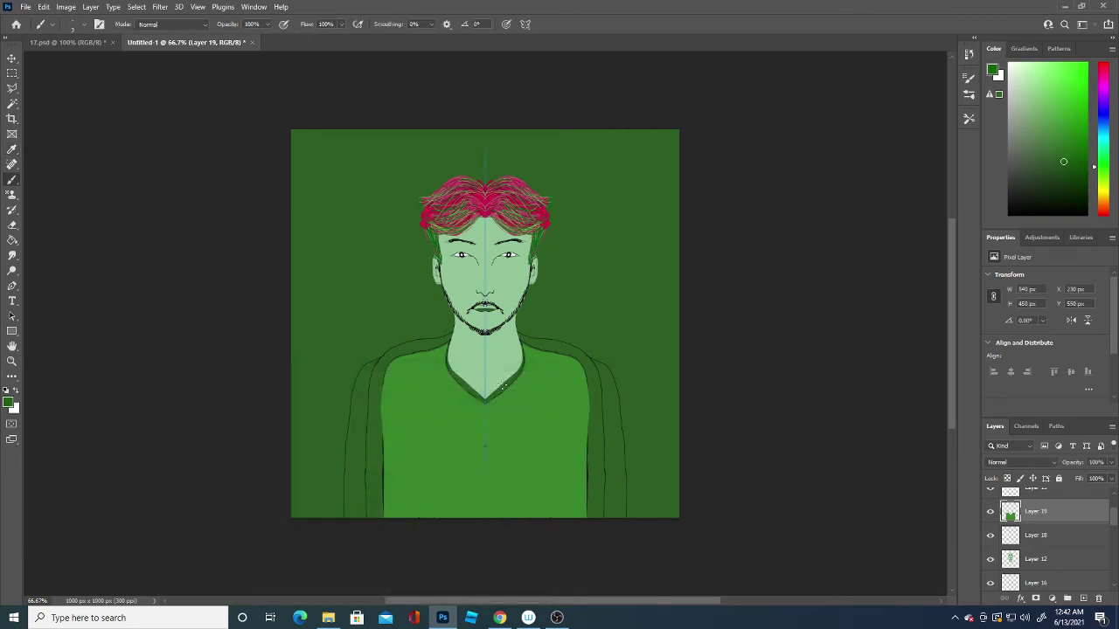
Step: Set the brush size to 9 px and make the foreground a bright green
left_click(85, 25)
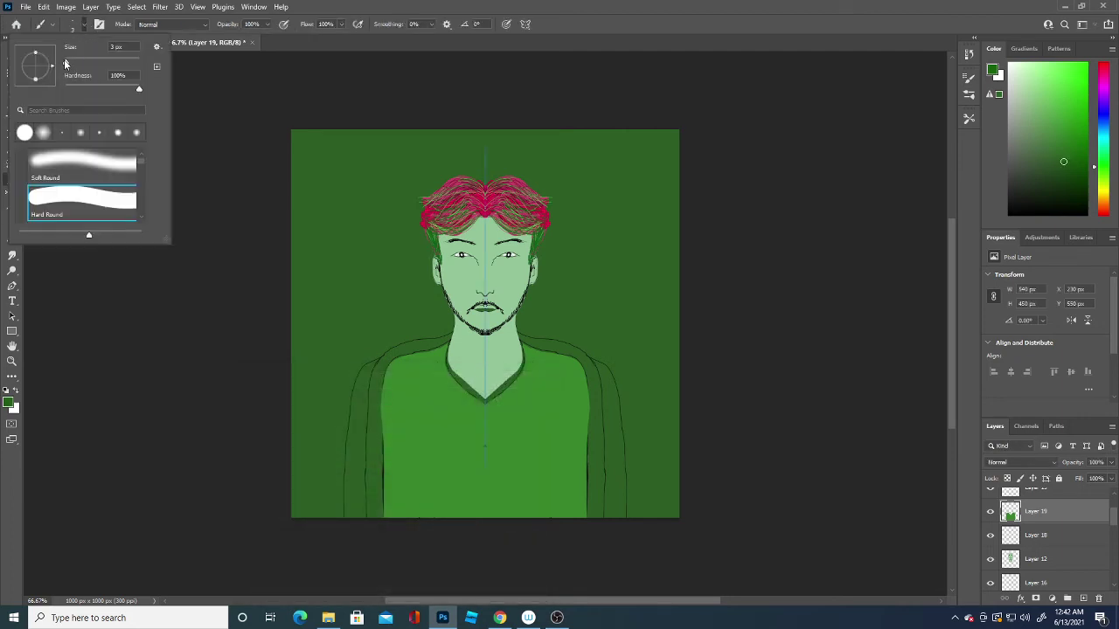
left_click(70, 60)
left_click(375, 498)
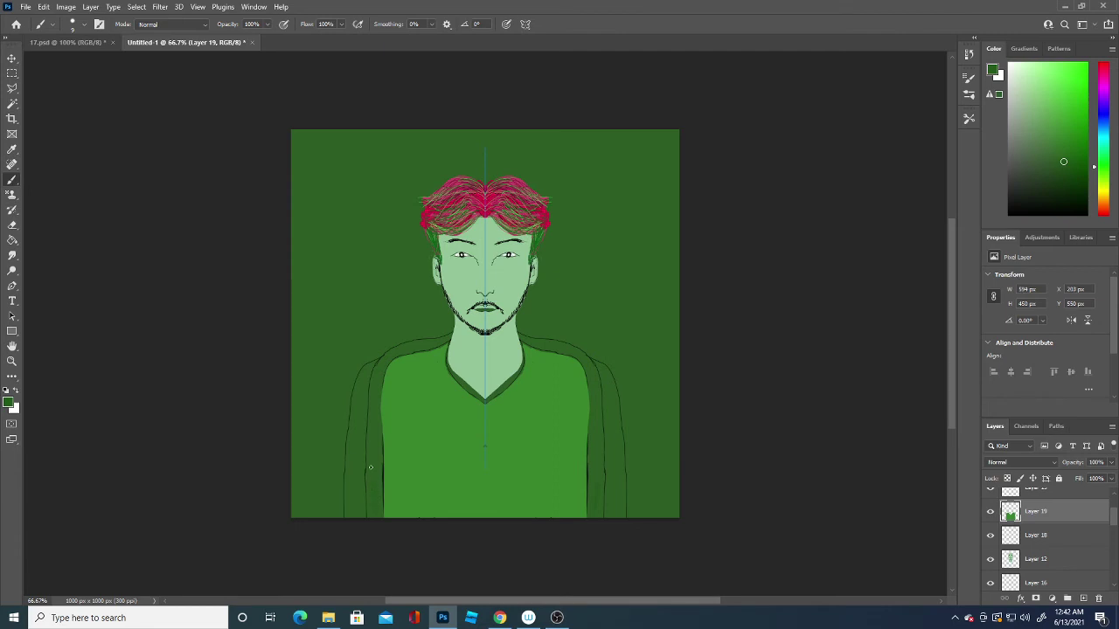
left_click(9, 403)
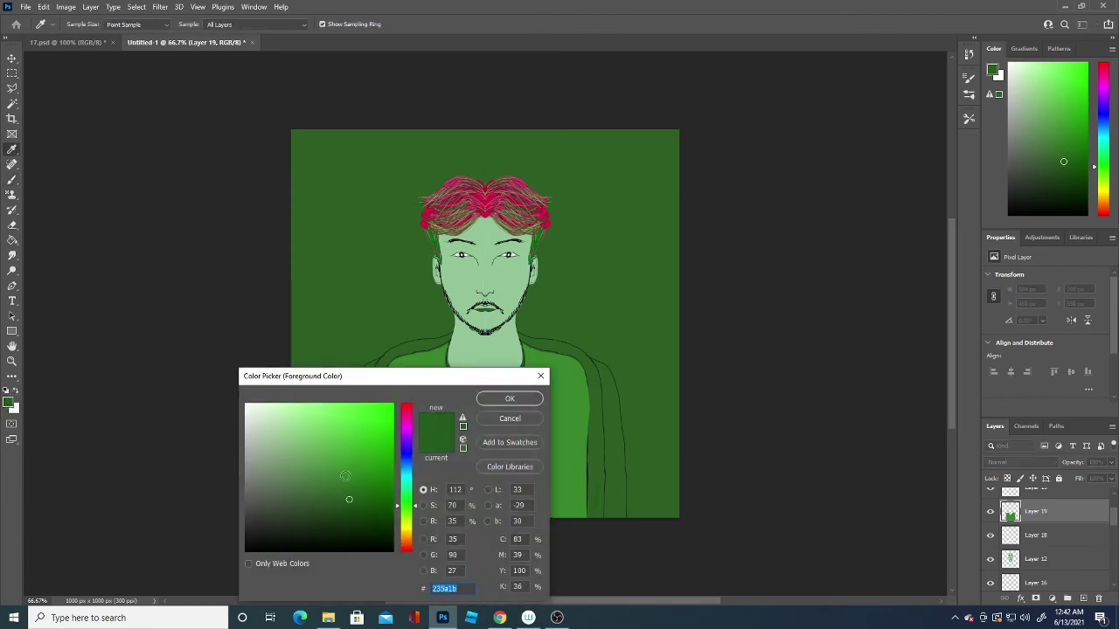
left_click(372, 434)
left_click(509, 398)
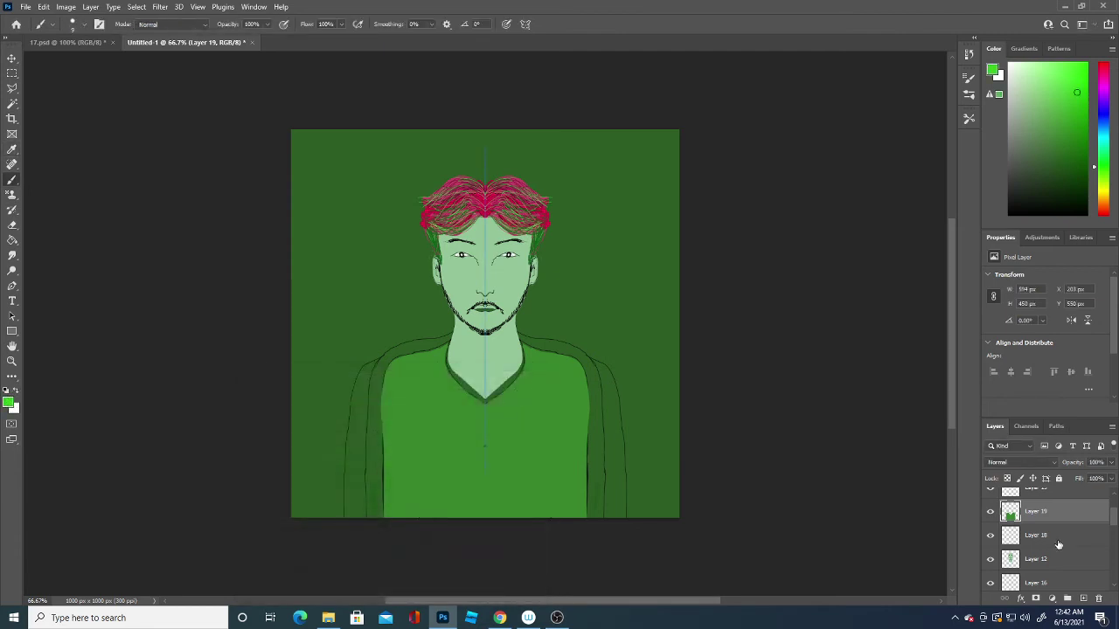
Step: On a new Layer 20, paint thick mirrored bright green stripes up the lower sleeves
left_click(1082, 599)
mouse_move(372, 514)
left_mouse_down()
mouse_move(372, 480)
mouse_move(371, 503)
left_mouse_up()
left_click_drag(370, 518, 371, 461)
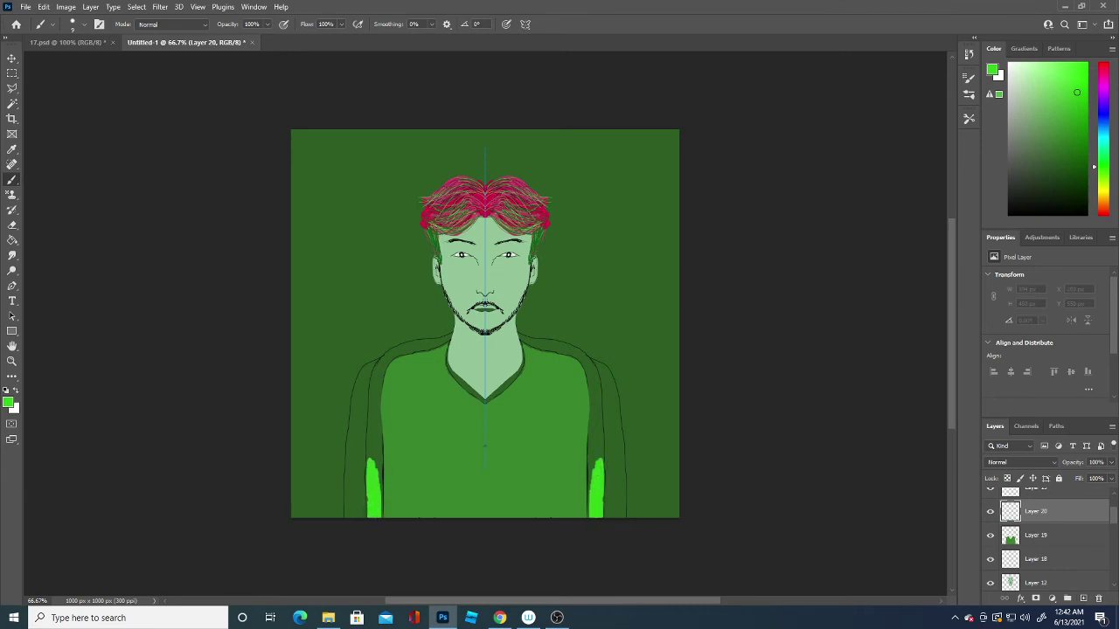
mouse_move(368, 511)
left_mouse_down()
mouse_move(368, 489)
mouse_move(381, 486)
mouse_move(378, 400)
left_mouse_up()
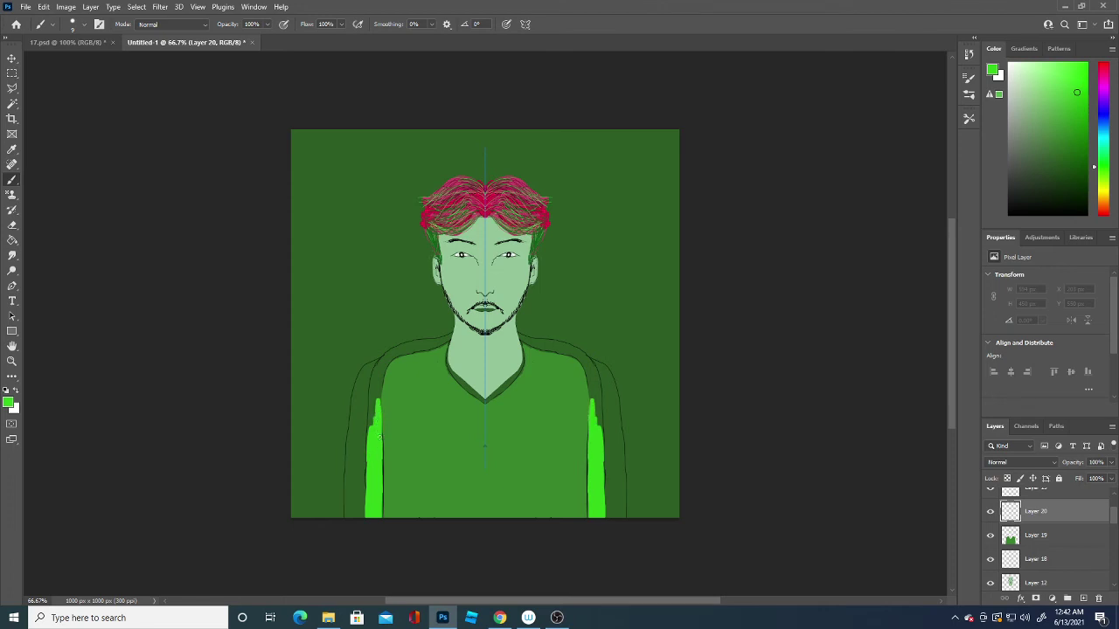
mouse_move(380, 454)
left_mouse_down()
mouse_move(371, 374)
mouse_move(368, 426)
left_mouse_up()
Step: Carry the stripes up to the shoulders and across to the collar
left_click_drag(377, 376, 386, 357)
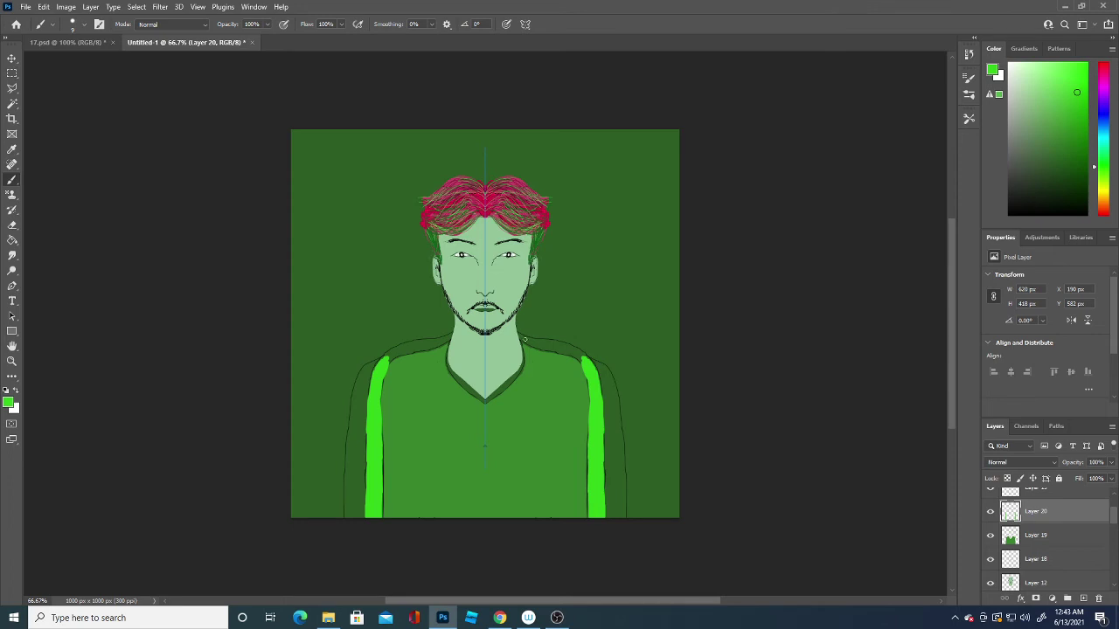
left_click_drag(528, 341, 570, 356)
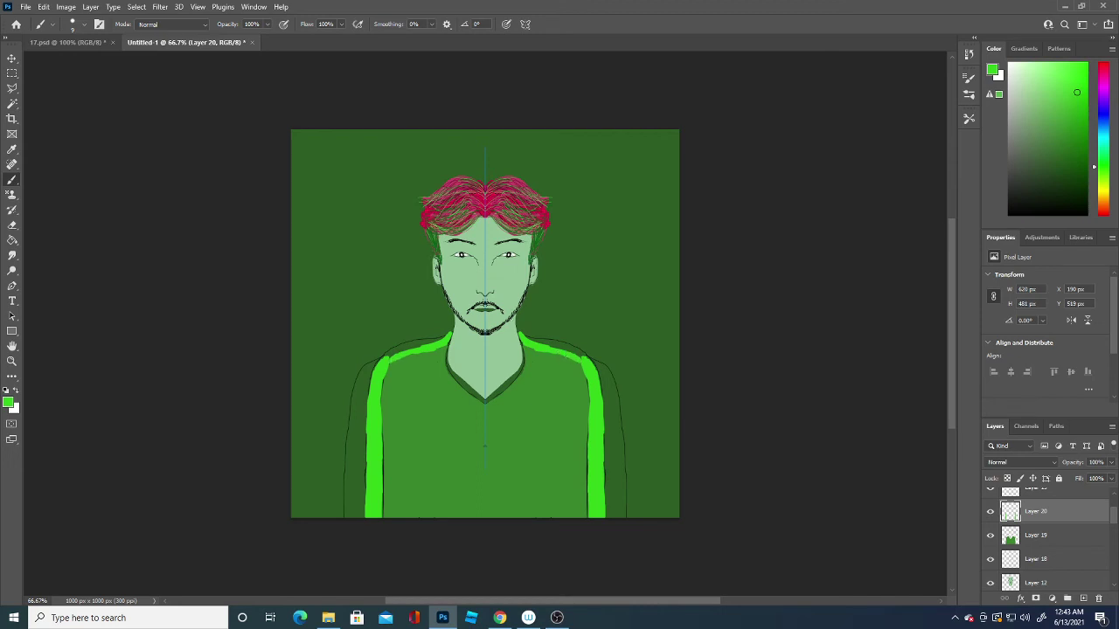
mouse_move(561, 352)
left_mouse_down()
mouse_move(579, 354)
mouse_move(526, 338)
left_mouse_up()
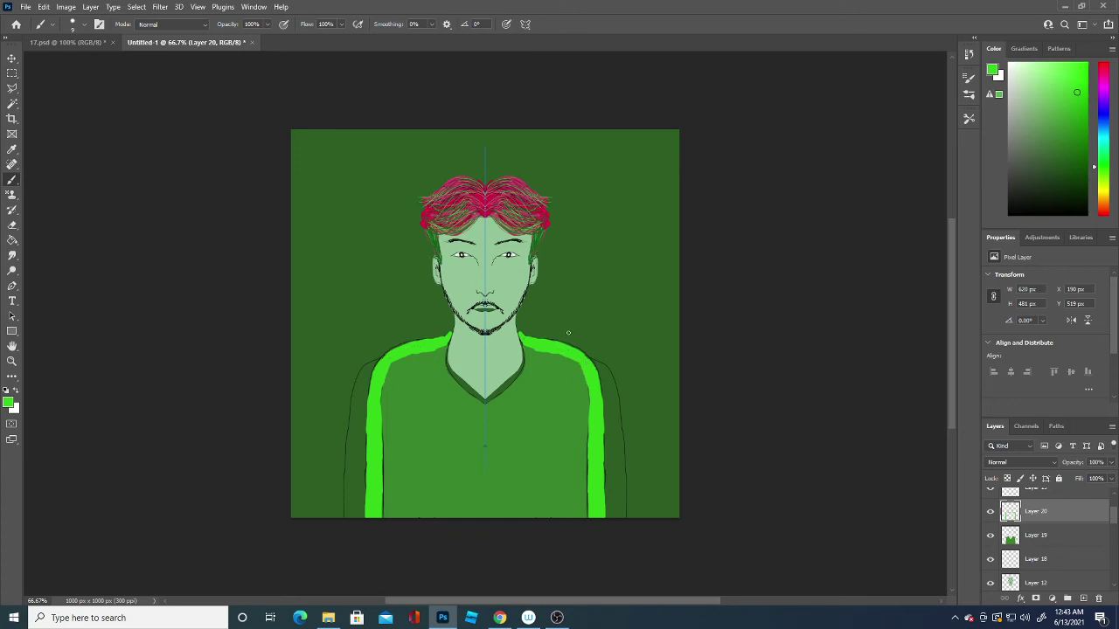
Step: Brush medium green 1c9d09 over the outer edges of both sleeves, bottom to top
left_click(8, 402)
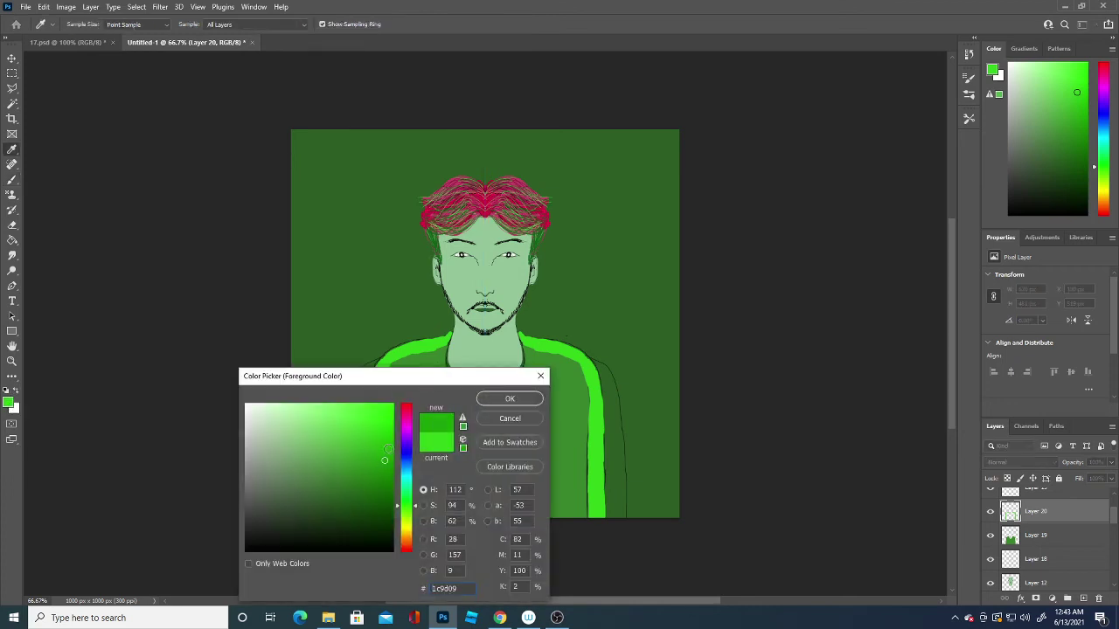
left_click(534, 400)
mouse_move(354, 470)
left_mouse_down()
mouse_move(346, 492)
mouse_move(361, 515)
mouse_move(364, 461)
mouse_move(351, 447)
mouse_move(347, 470)
left_mouse_up()
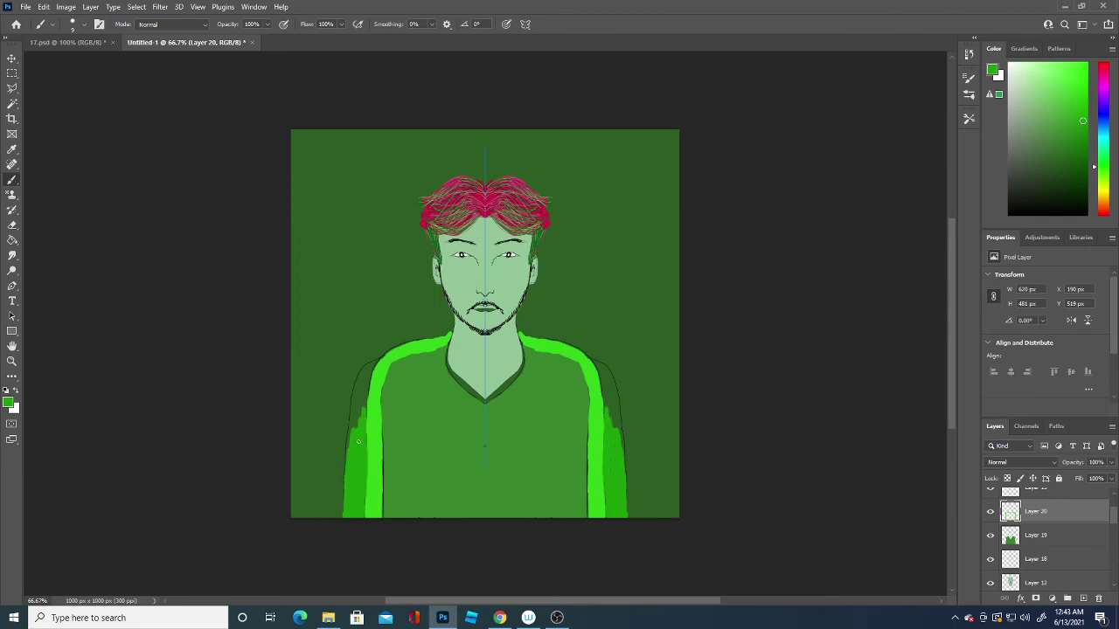
mouse_move(358, 441)
left_mouse_down()
mouse_move(365, 381)
mouse_move(353, 407)
mouse_move(353, 397)
mouse_move(348, 470)
left_mouse_up()
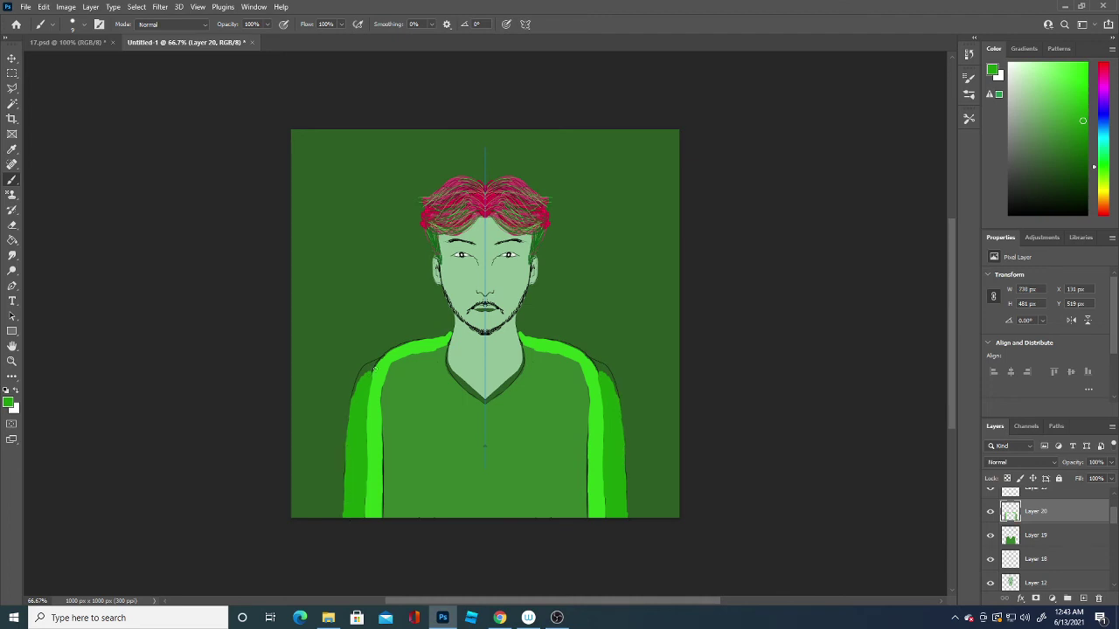
left_click_drag(357, 382, 370, 368)
key("v")
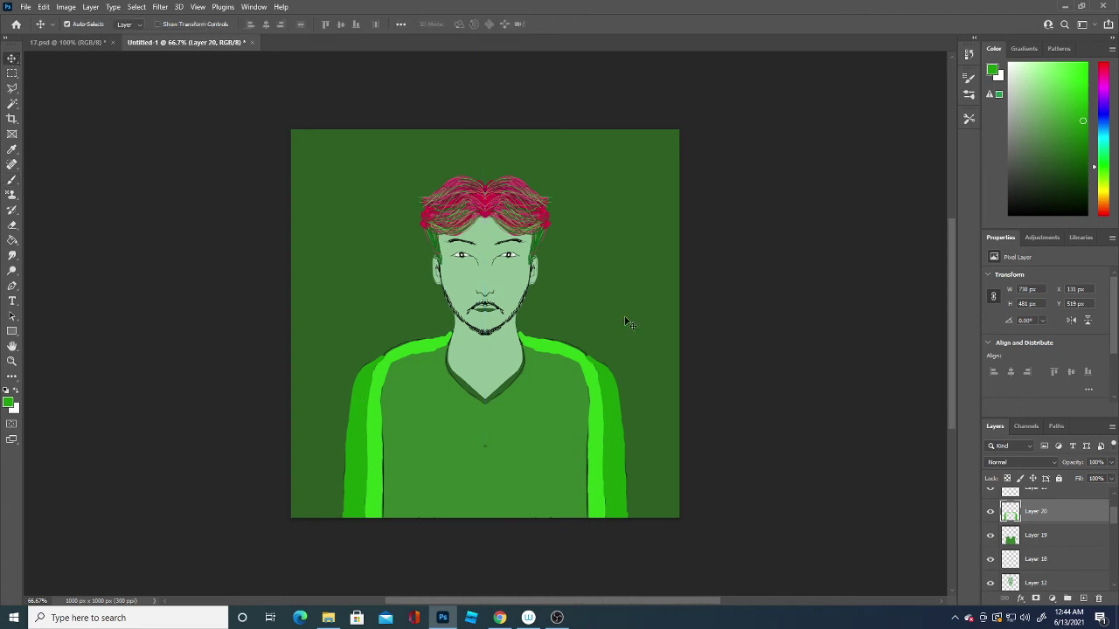
left_click(647, 349)
left_click(990, 581)
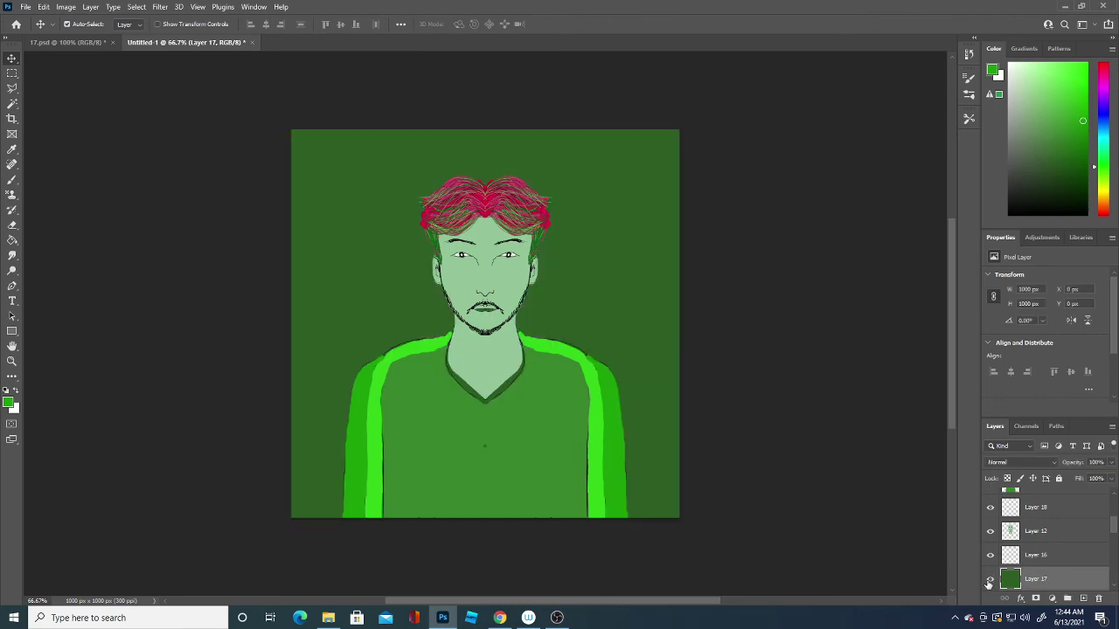
left_click(991, 581)
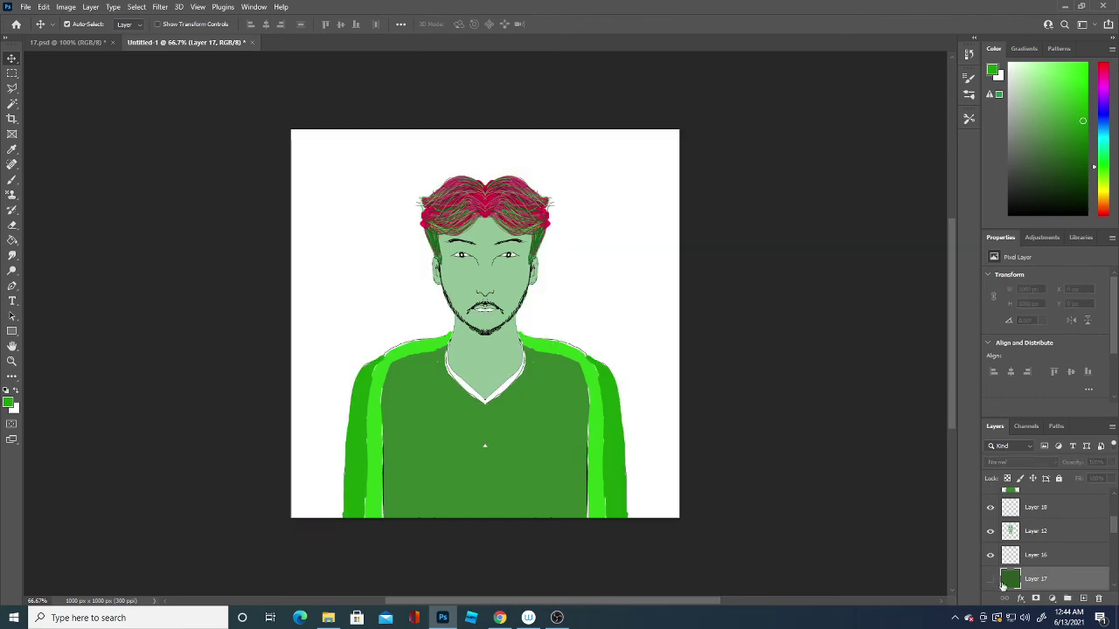
left_click(990, 580)
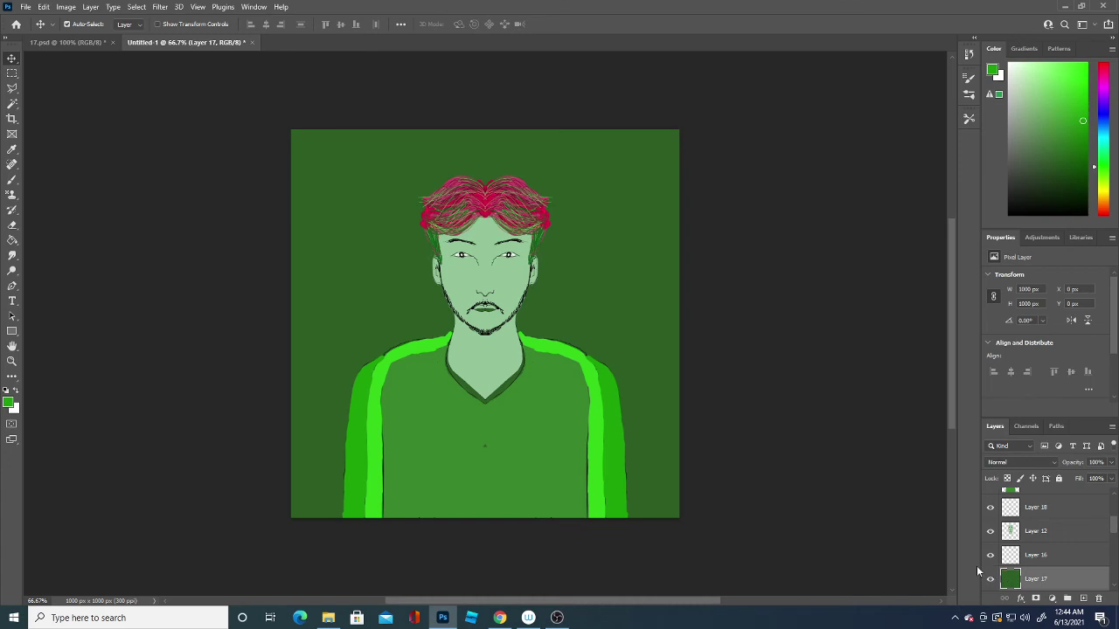
Step: Flood-fill the background with a muted grey-green using the Paint Bucket
left_click(9, 403)
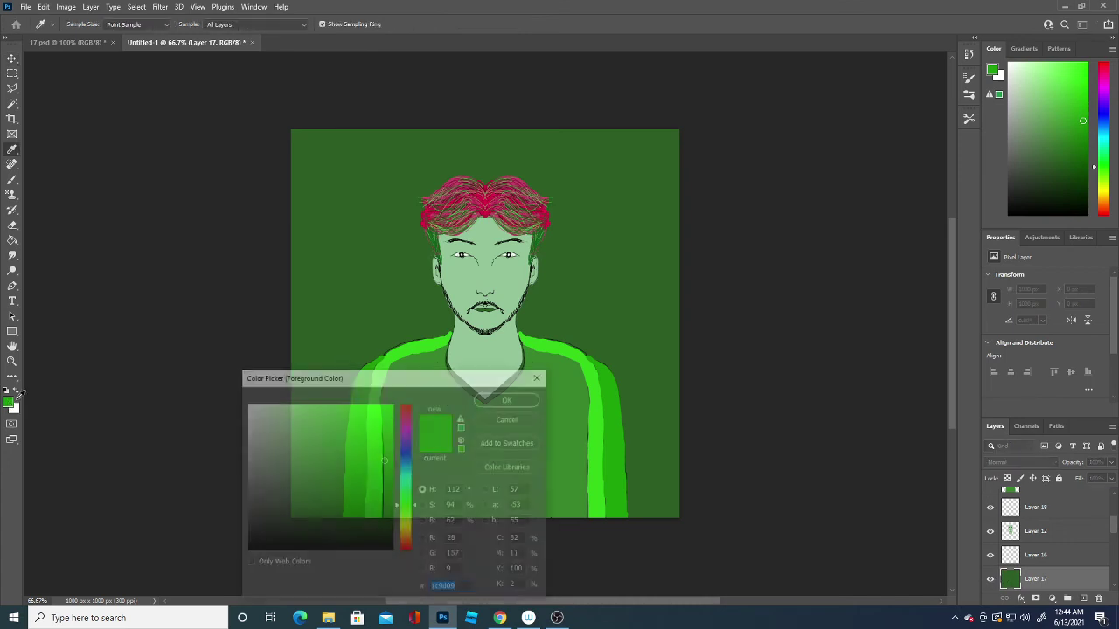
left_click(514, 340)
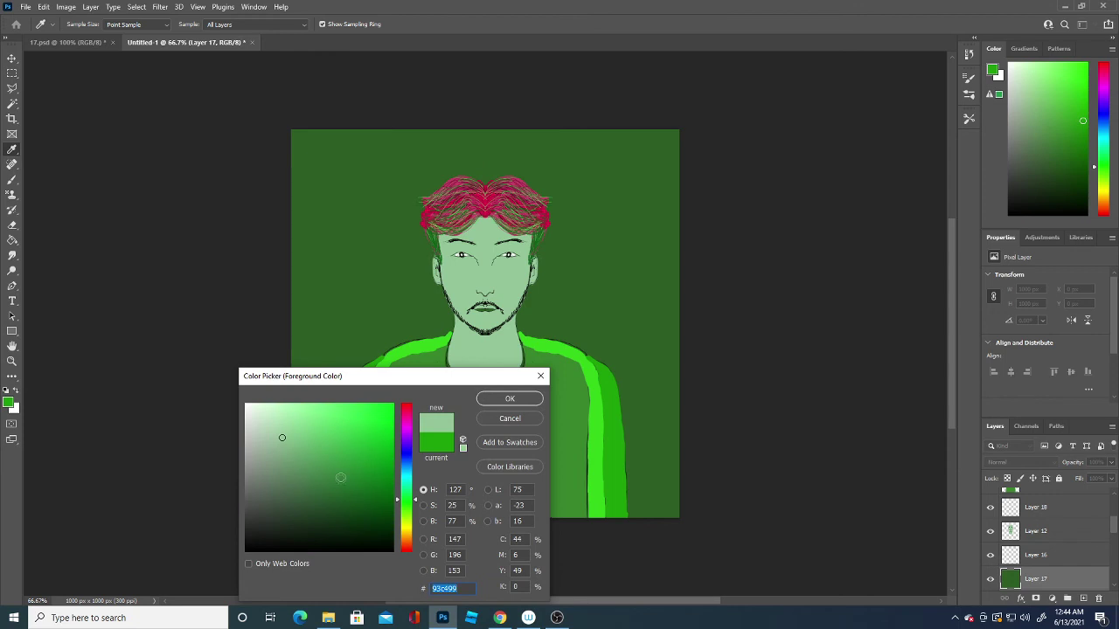
left_click(296, 483)
left_click(517, 400)
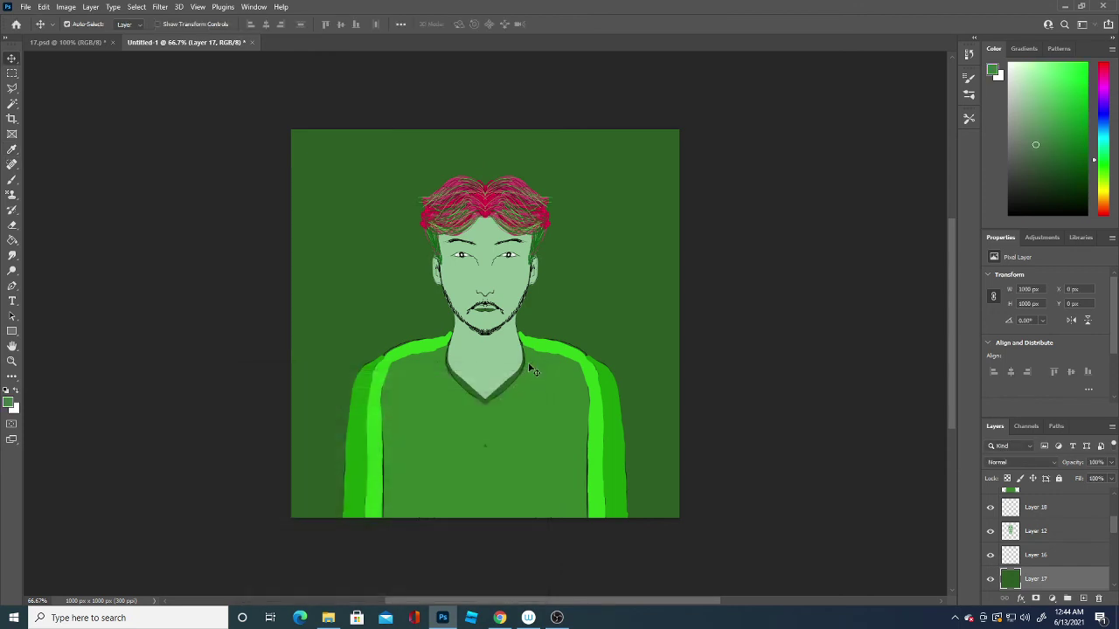
left_click(12, 240)
left_click(631, 301)
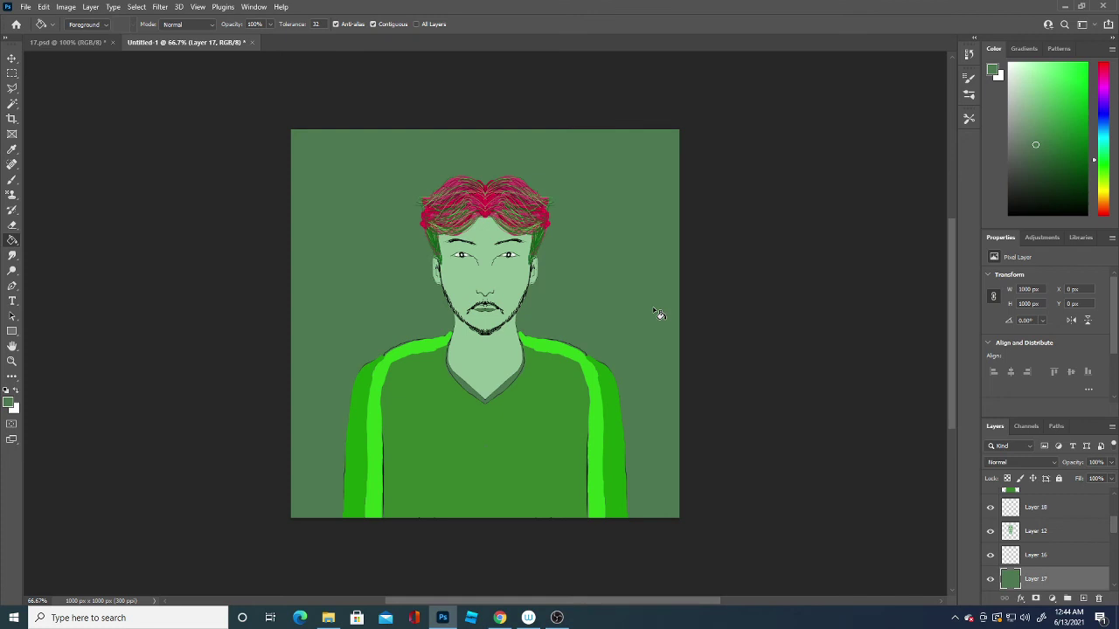
Step: Set the foreground to pale green 84b48a and select Layer 14
left_click(9, 403)
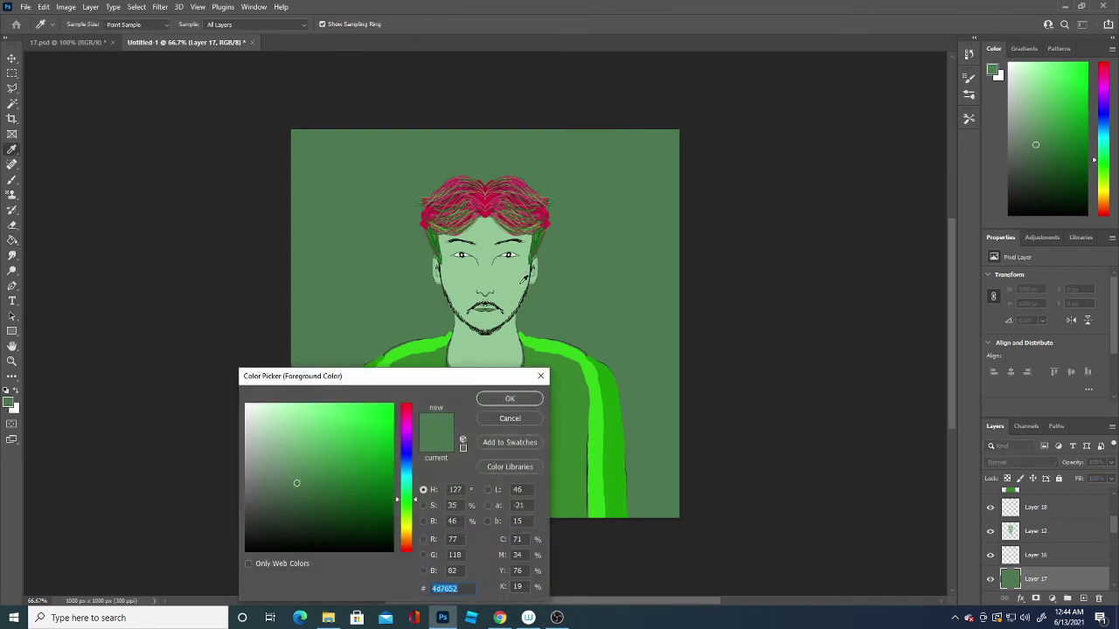
left_click(281, 438)
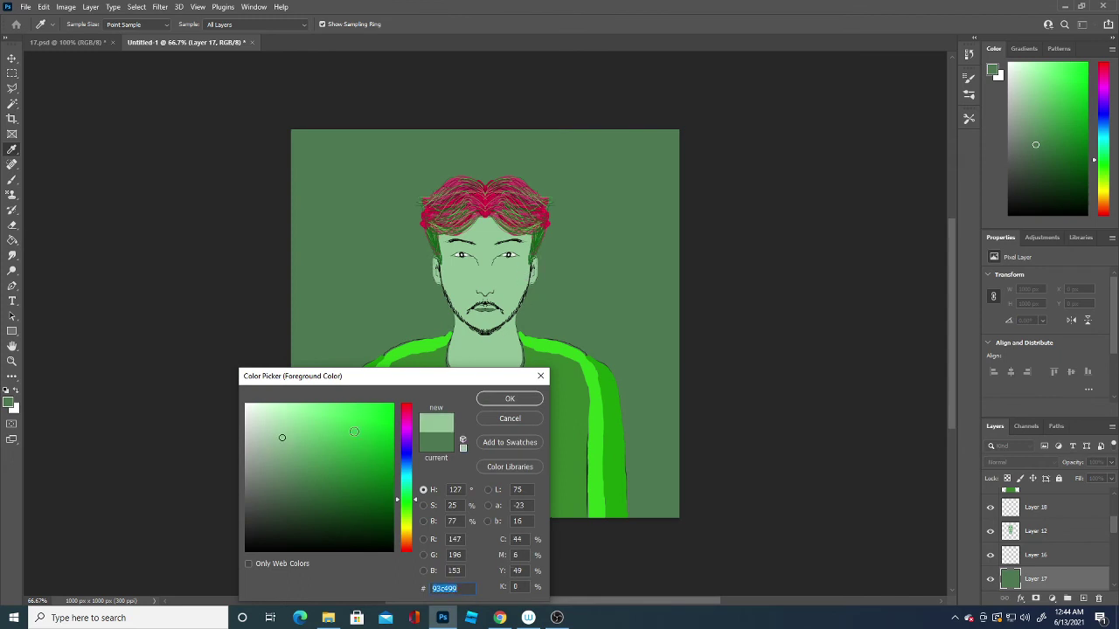
left_click(509, 399)
scroll(1103, 534, "up", 5)
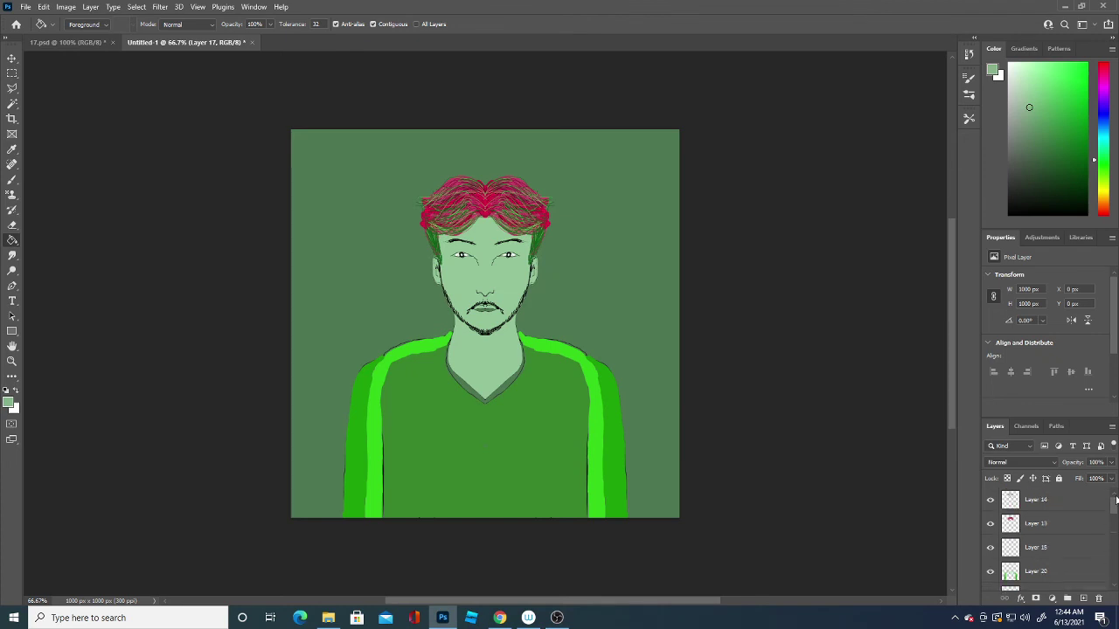
left_click(1075, 501)
Step: Add Layer 21 above Layer 14 and paint a pale green shading stroke near the chin
left_click(1083, 598)
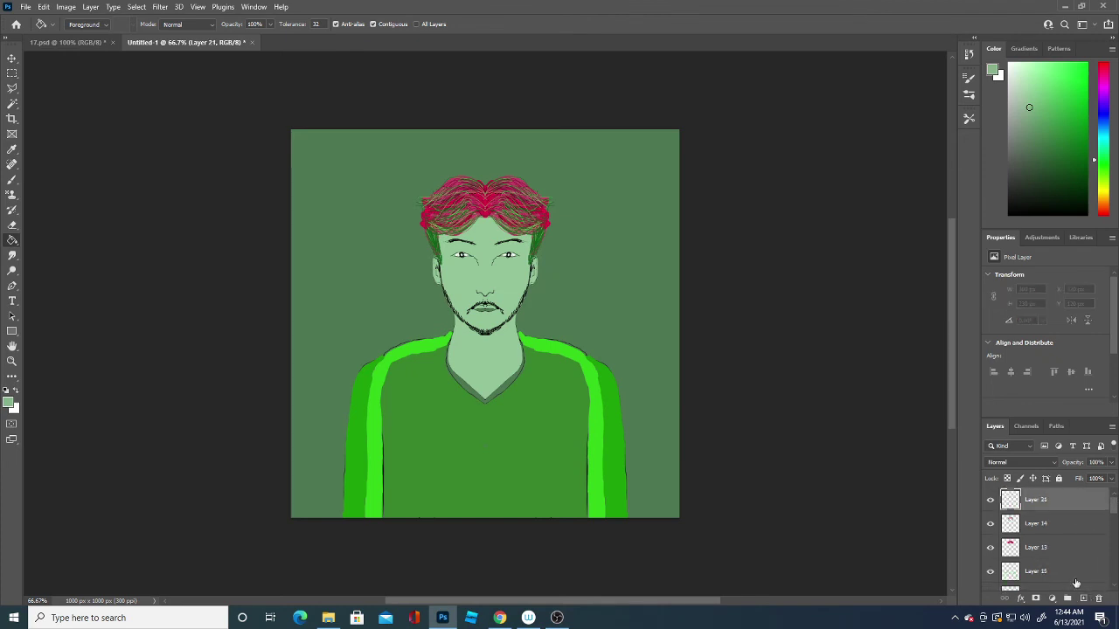
left_click(11, 179)
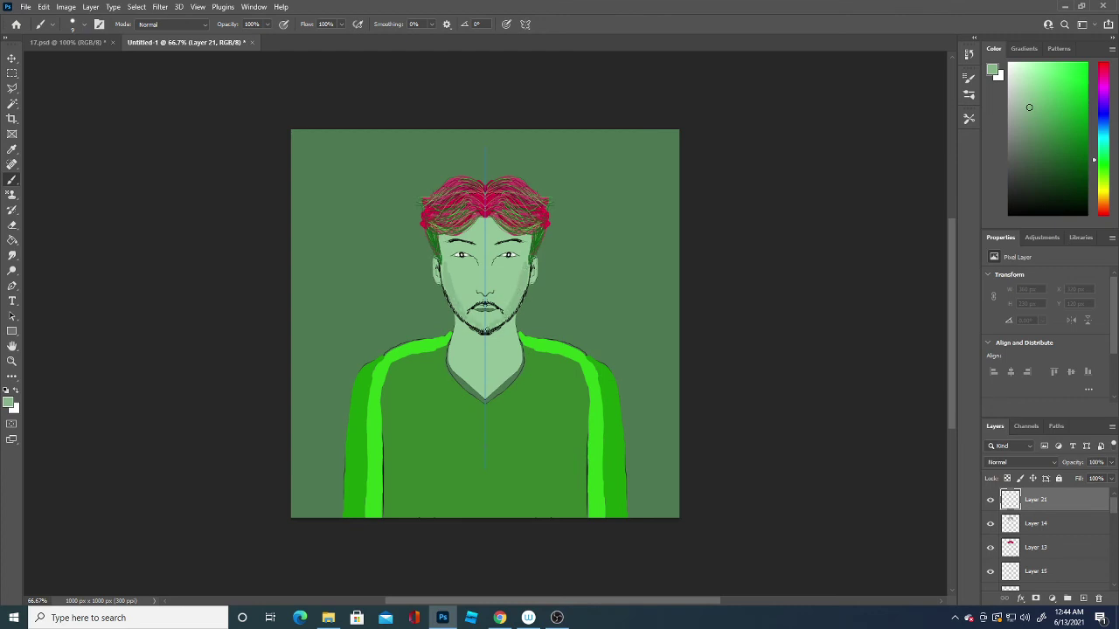
left_click_drag(492, 325, 486, 314)
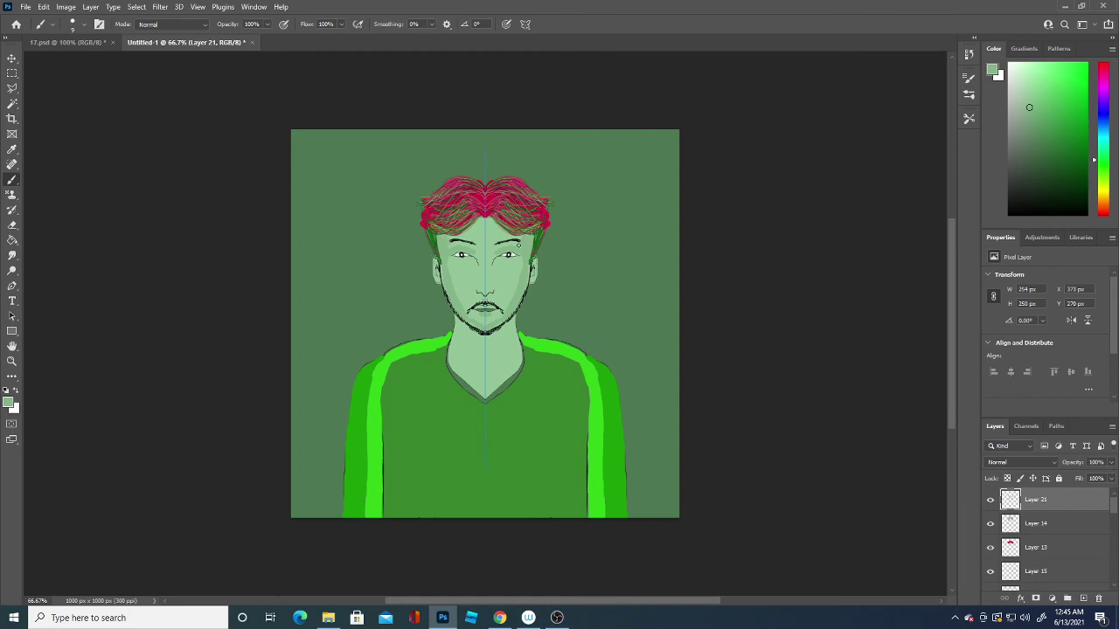
left_click(520, 235)
key("ctrl+z")
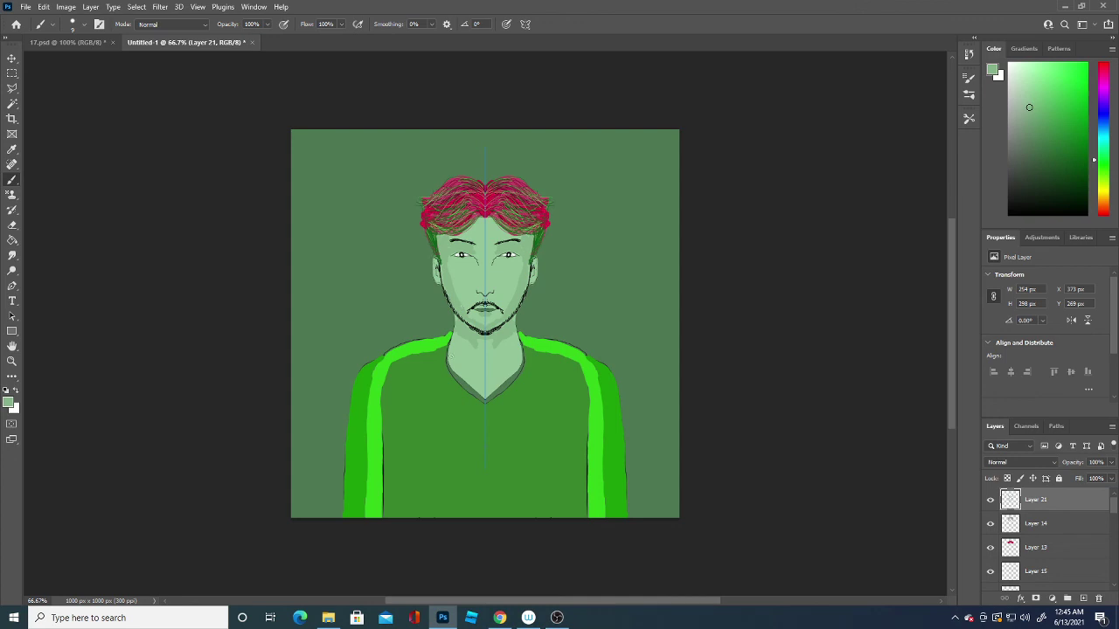
Step: Shade the neckline down to the bottom of the V, redoing a stray dab
left_click(451, 358)
key("ctrl+z")
left_click(452, 350)
left_click_drag(486, 395, 488, 380)
Step: Sample a dark green and paint mirrored shading along the shoulders and V-neckline
key("i")
left_click(8, 402)
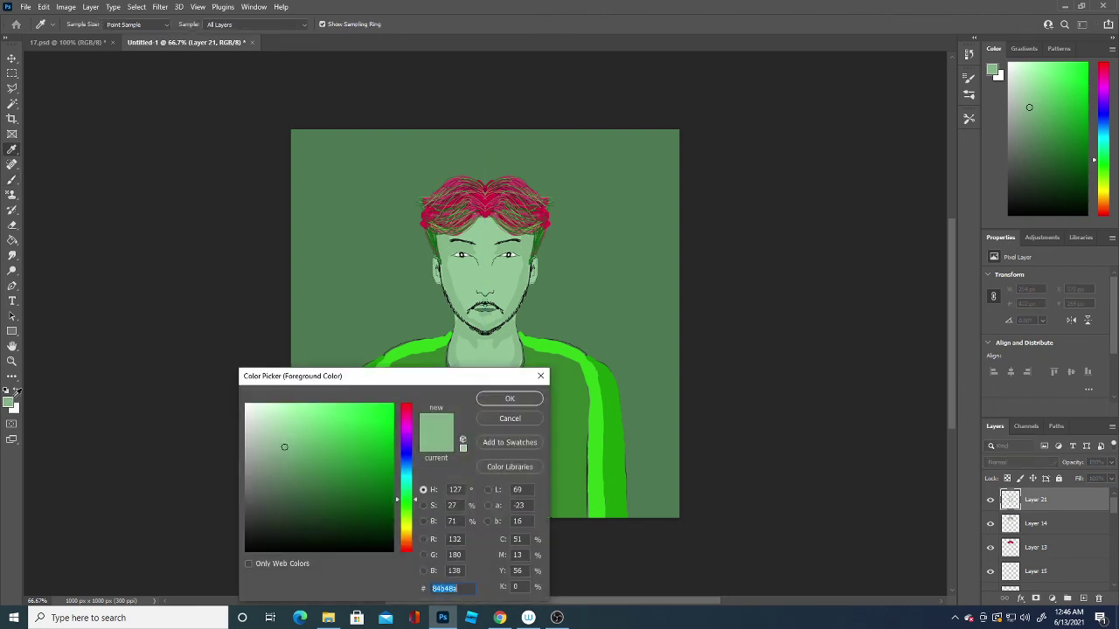
left_click(587, 393)
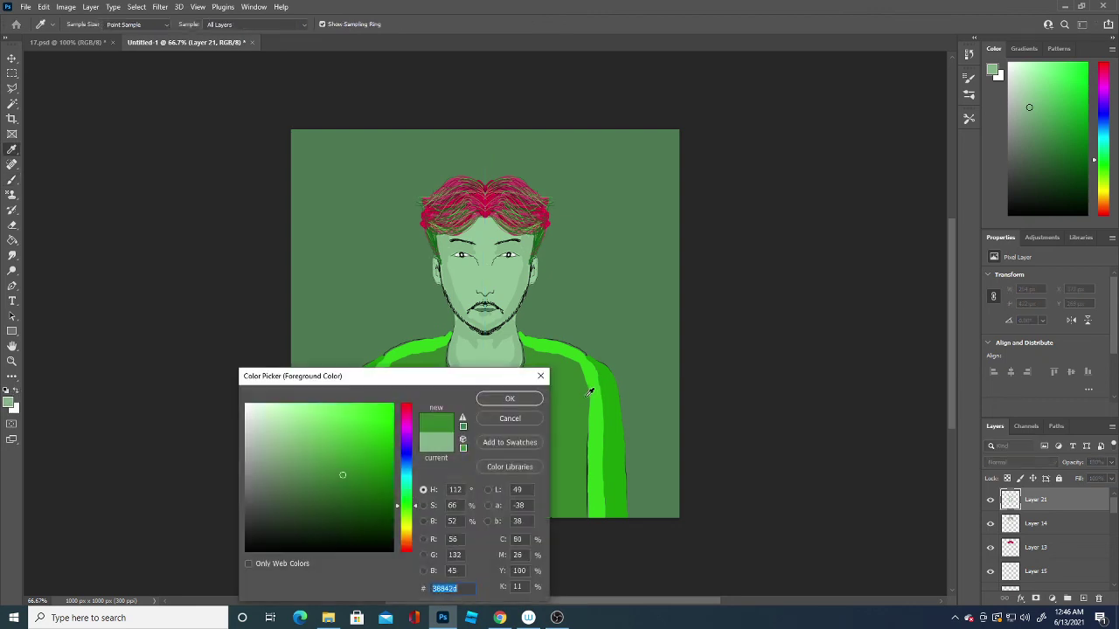
left_click(527, 403)
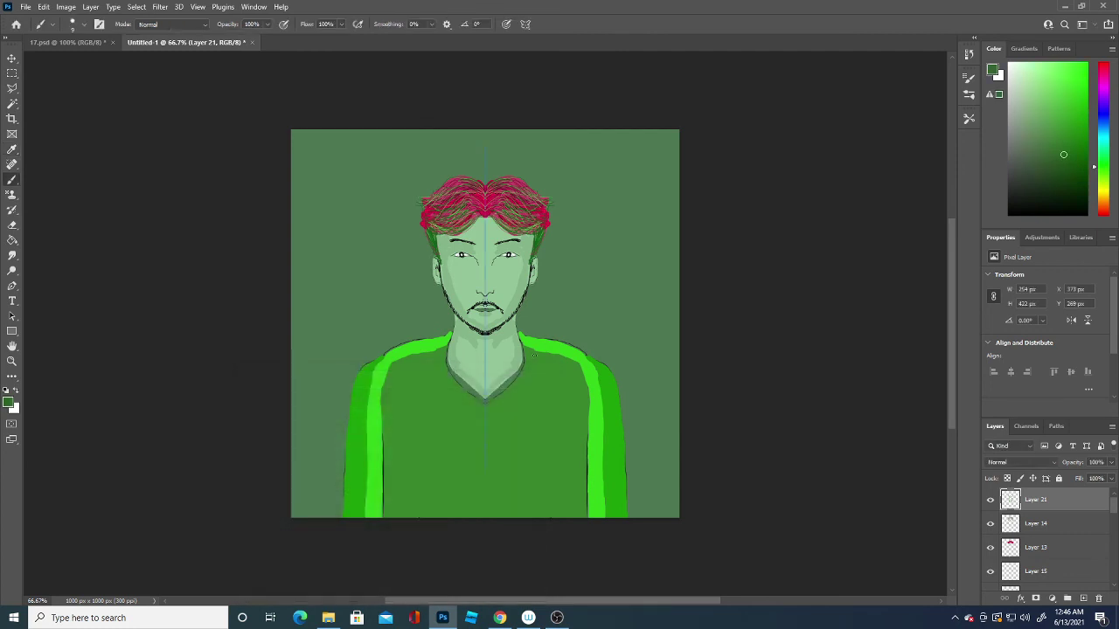
mouse_move(525, 350)
left_mouse_down()
mouse_move(553, 354)
mouse_move(588, 414)
mouse_move(581, 516)
left_mouse_up()
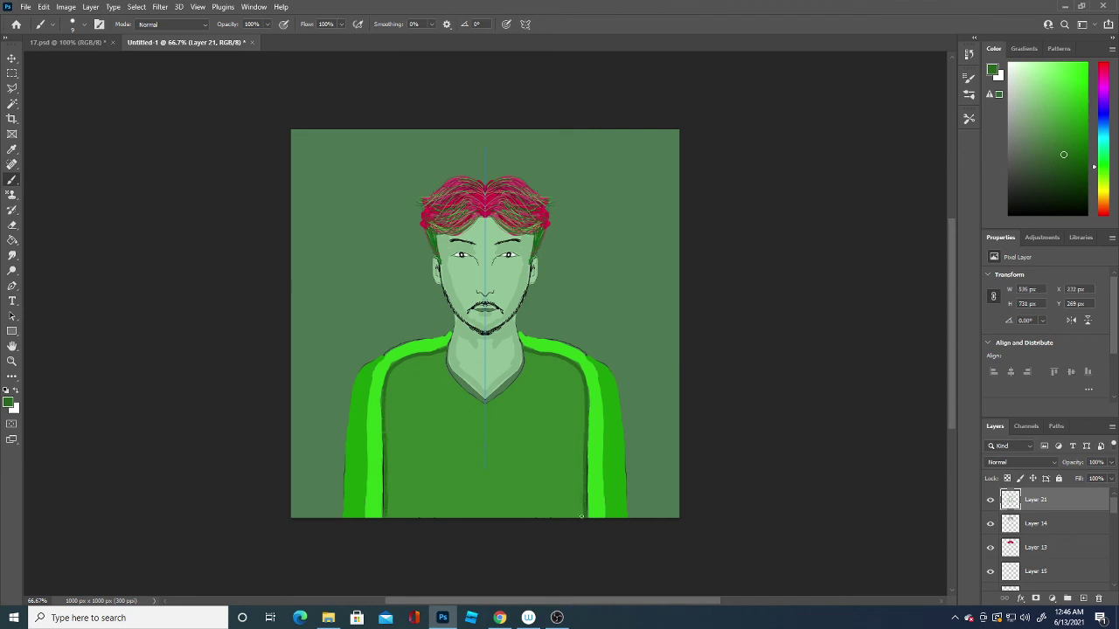
mouse_move(488, 404)
left_mouse_down()
mouse_move(516, 379)
mouse_move(533, 334)
left_mouse_up()
Step: Set the foreground to lighter green 638e68 and add a new empty Layer 22
left_click(10, 403)
left_click(374, 307)
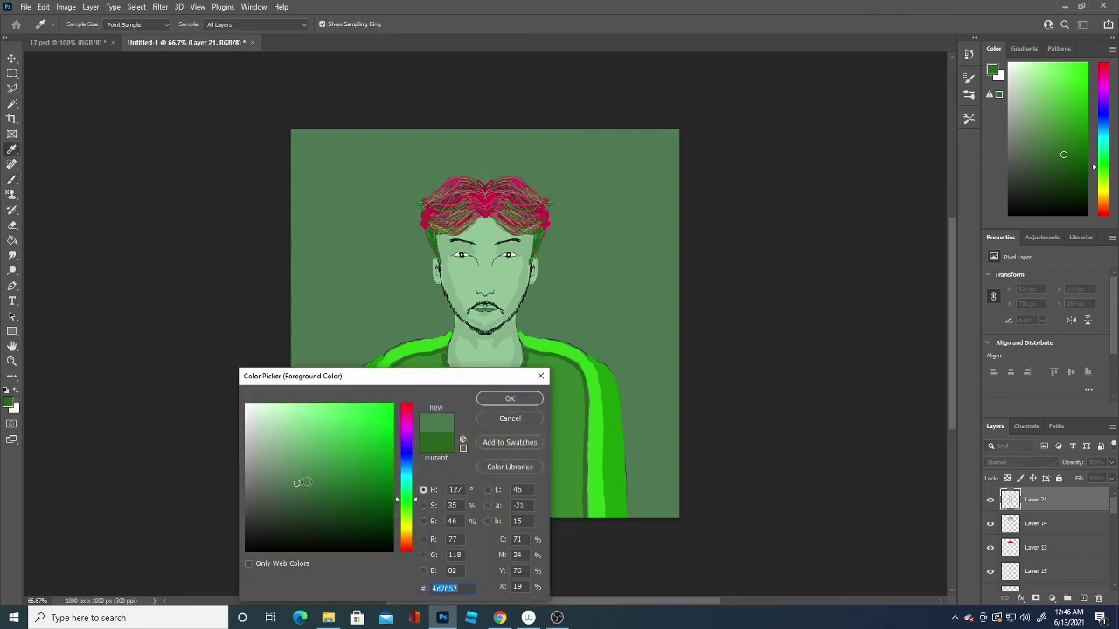
left_click(291, 470)
left_click(521, 401)
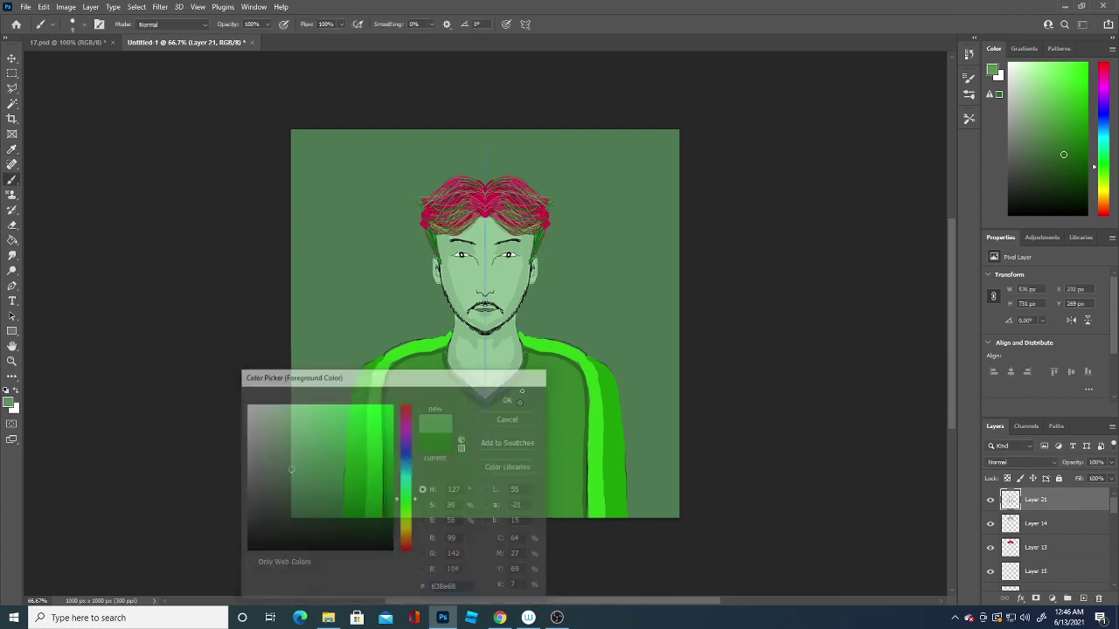
left_click(1083, 598)
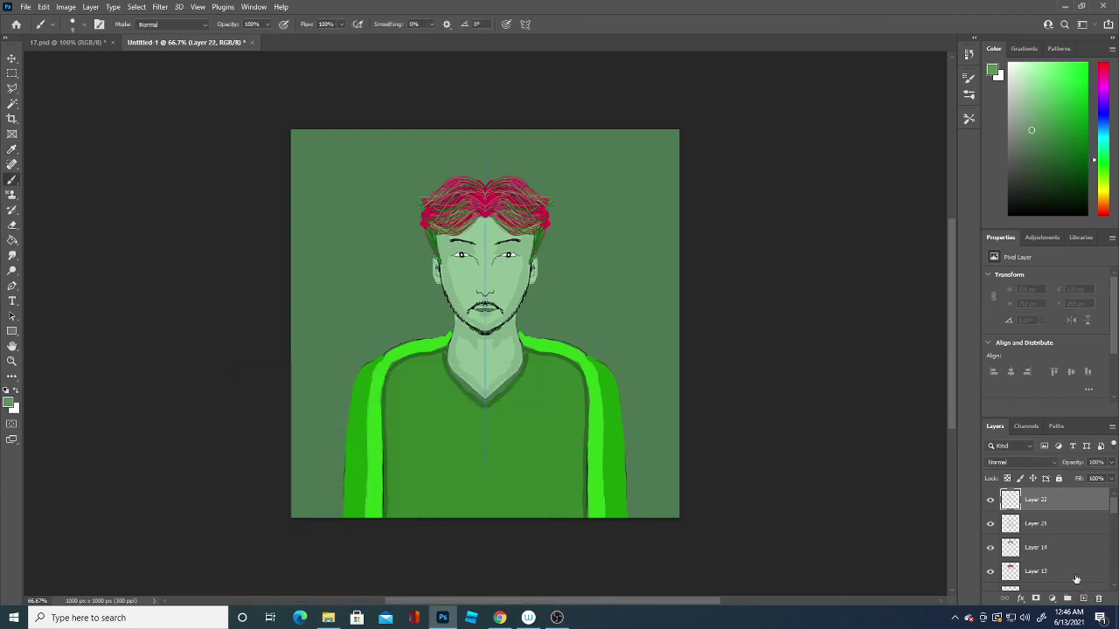
Step: Paint four pairs of mirrored light-green arcs from the canvas bottom to its top
mouse_move(322, 517)
left_mouse_down()
mouse_move(328, 439)
mouse_move(410, 130)
left_mouse_up()
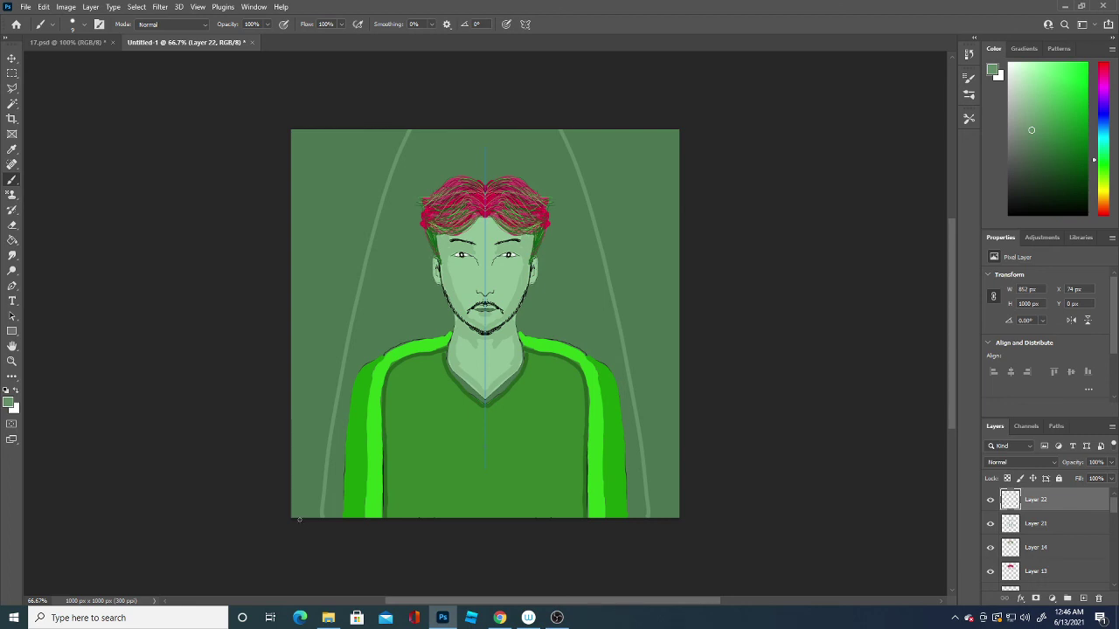
mouse_move(299, 519)
left_mouse_down()
mouse_move(334, 339)
mouse_move(398, 129)
left_mouse_up()
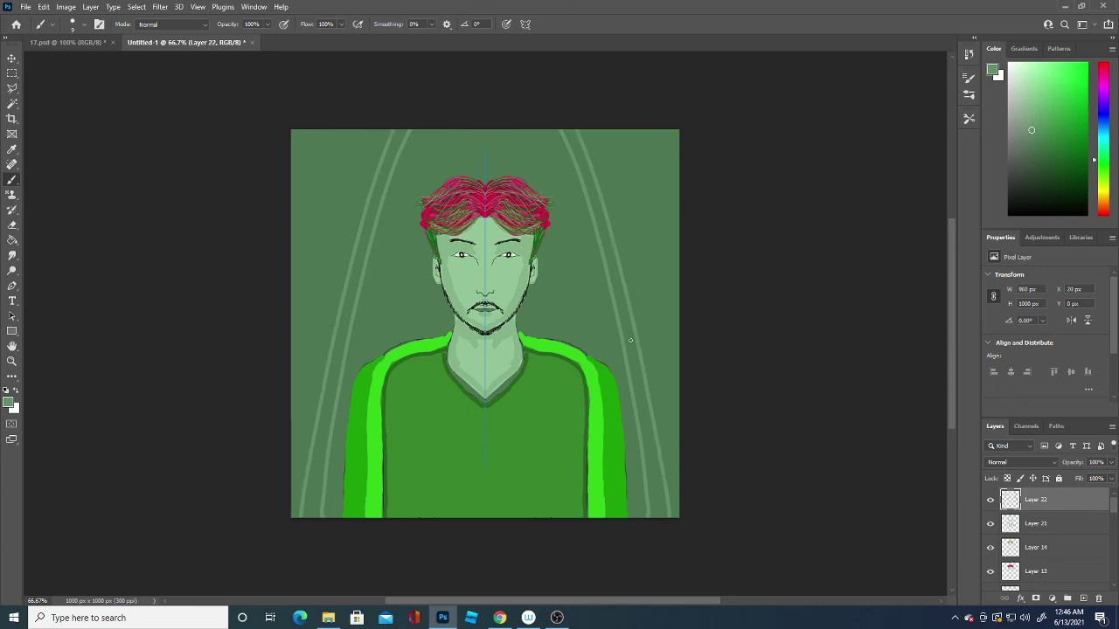
mouse_move(293, 446)
left_mouse_down()
mouse_move(334, 251)
mouse_move(376, 129)
left_mouse_up()
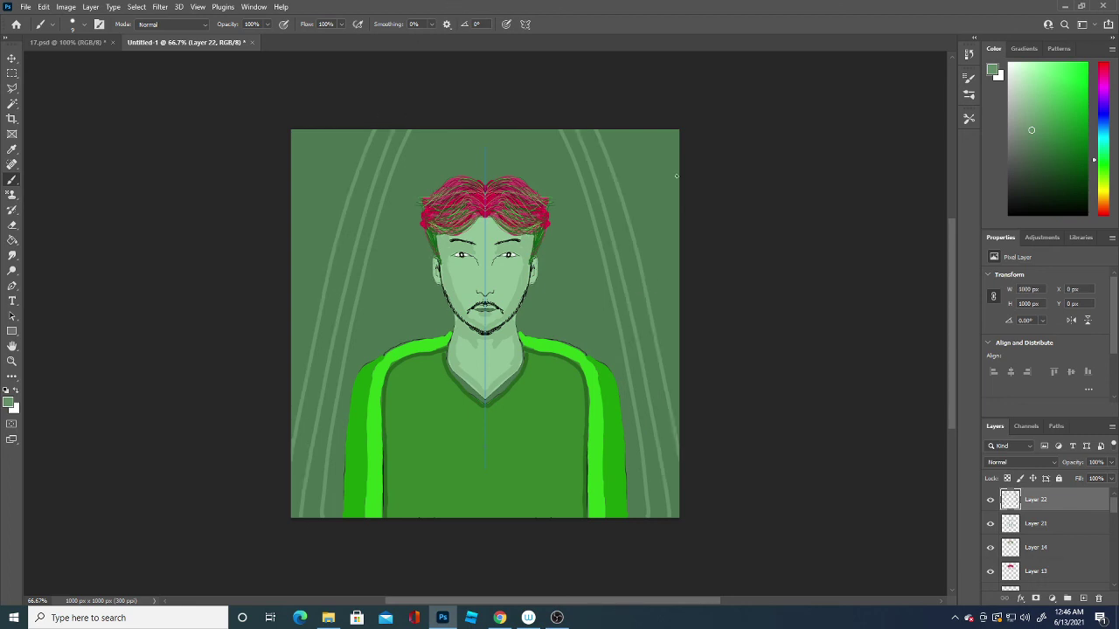
left_click_drag(291, 354, 354, 129)
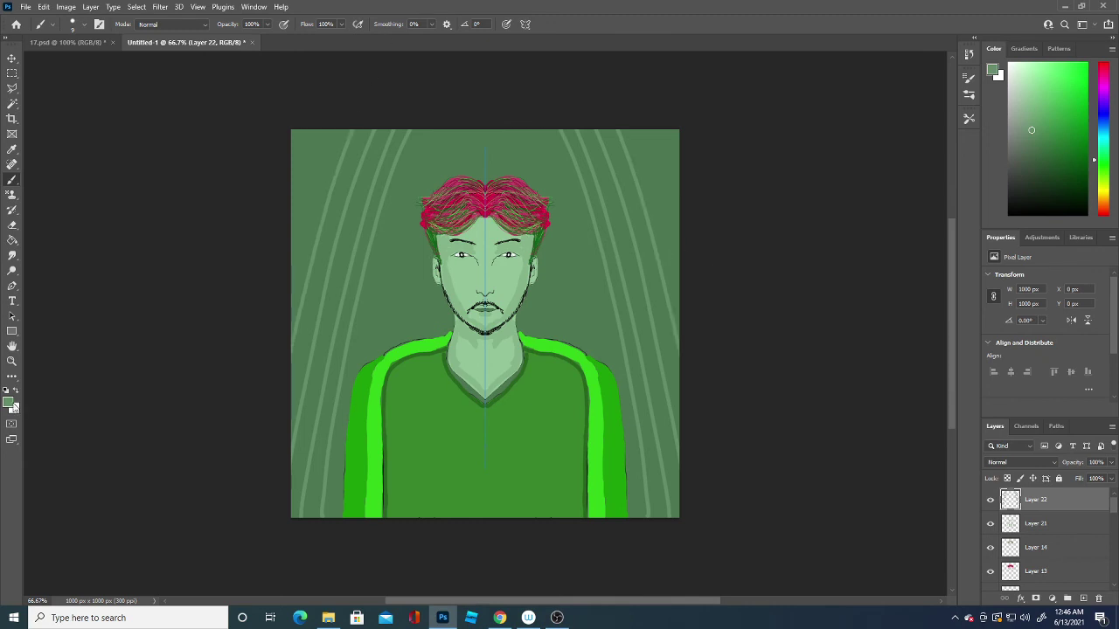
Step: Switch to a slightly brighter green and add mirrored arcs across the top corners
left_click(10, 403)
left_click(289, 454)
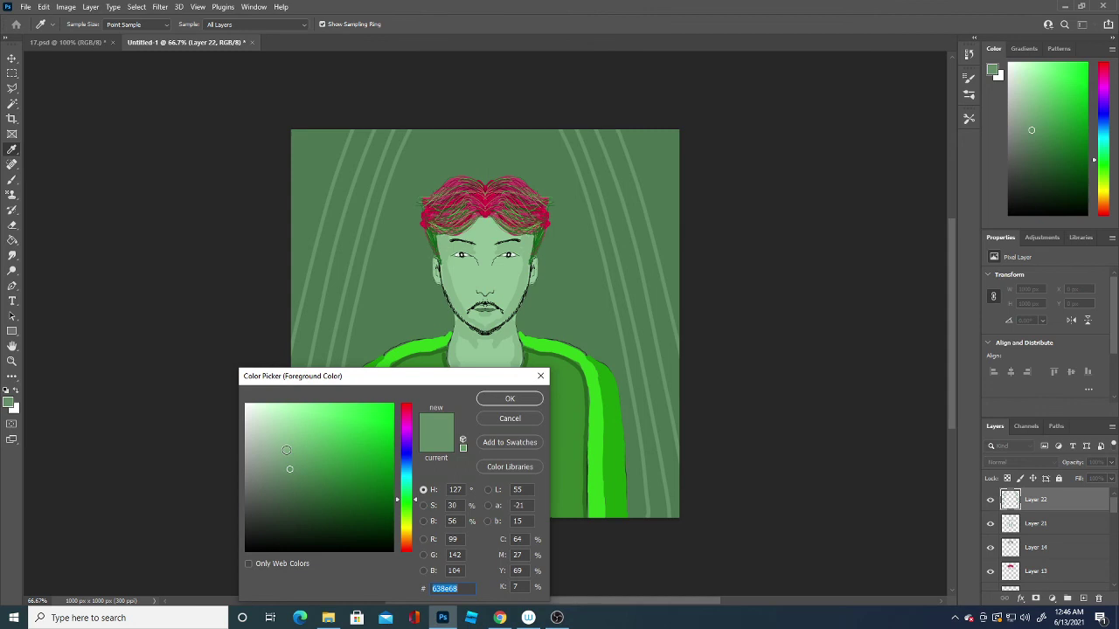
left_click(510, 398)
left_click_drag(289, 249, 338, 130)
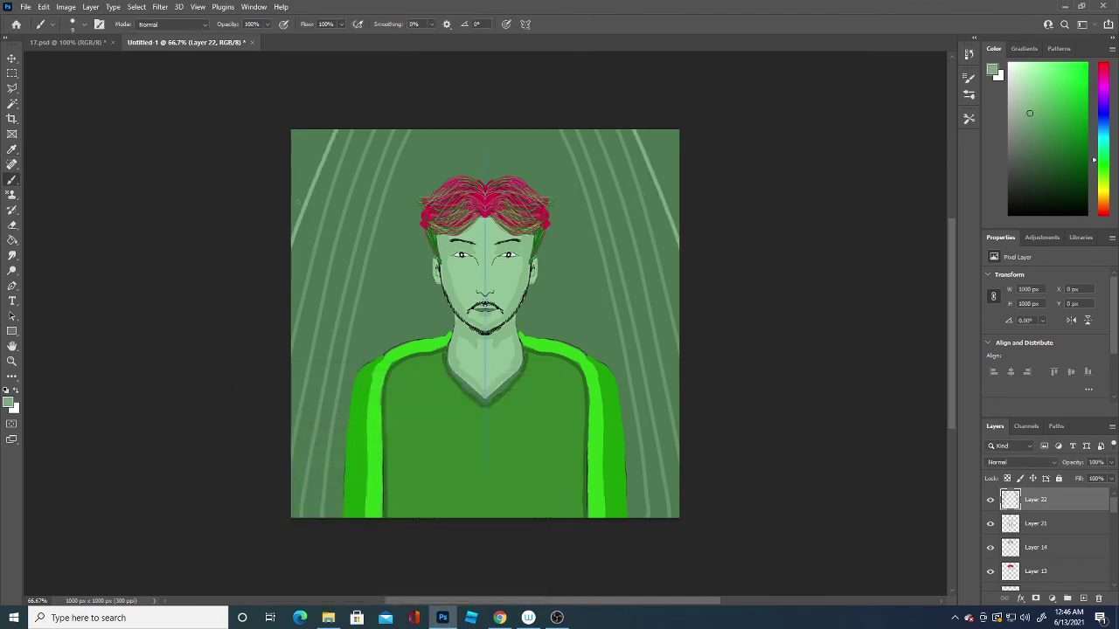
left_click_drag(290, 206, 317, 129)
Step: Set the foreground to the bright stripe green 4baf3d
left_click(9, 402)
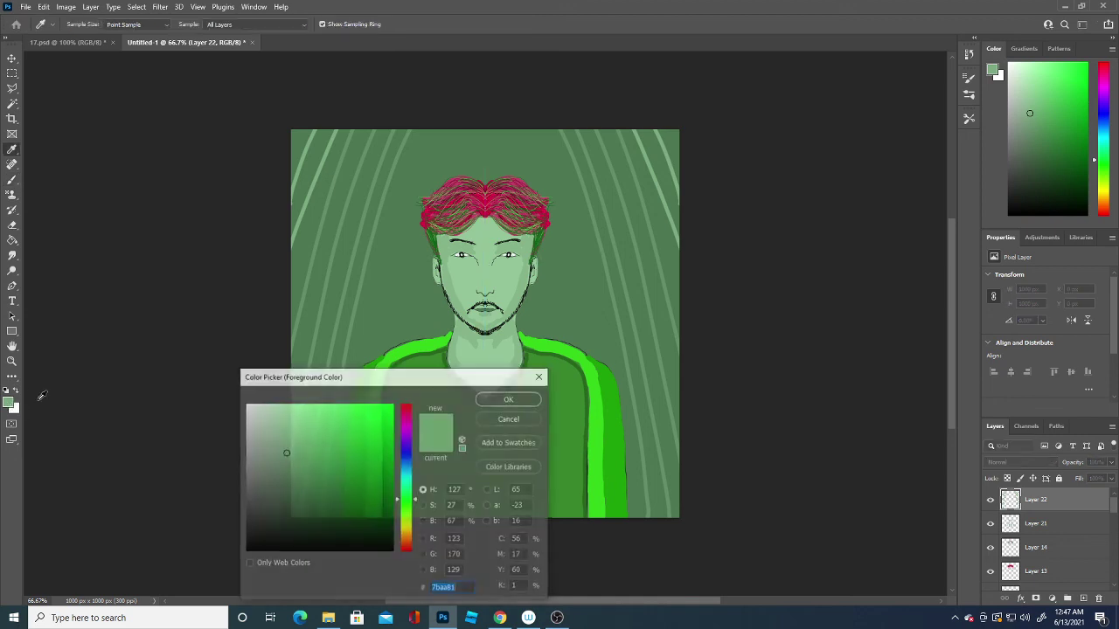
left_click(576, 450)
left_click(529, 401)
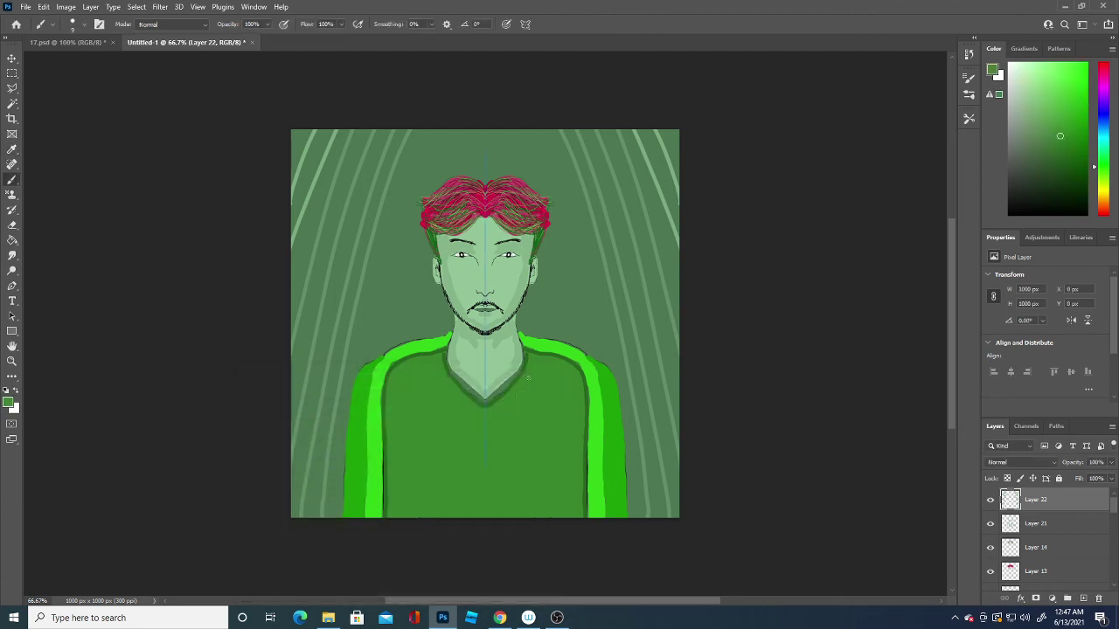
left_click(9, 402)
left_click(568, 446)
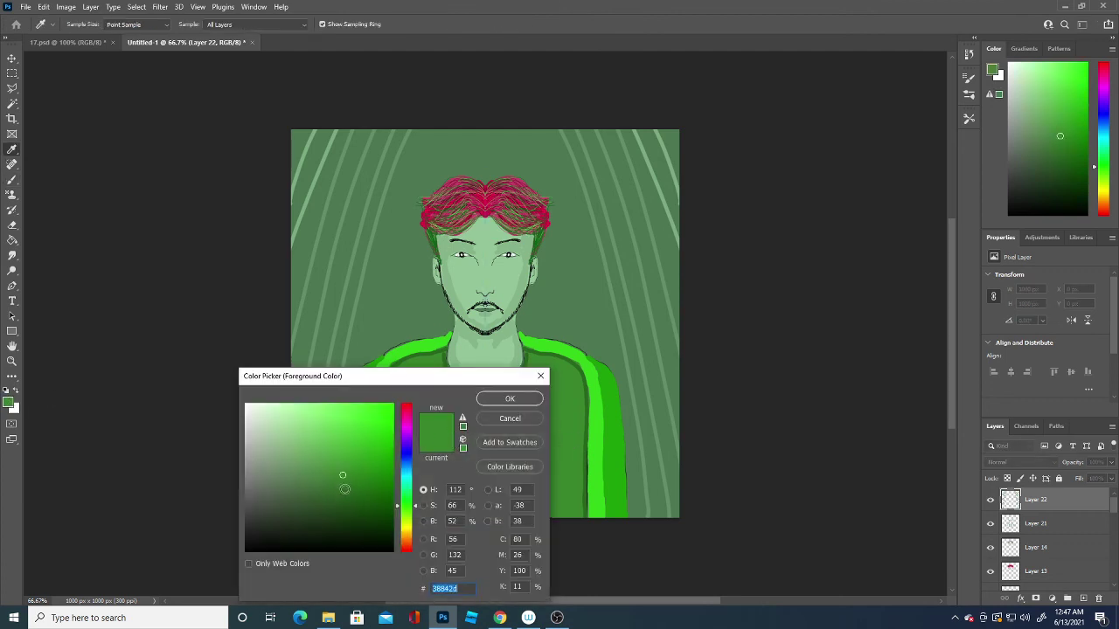
left_click(514, 400)
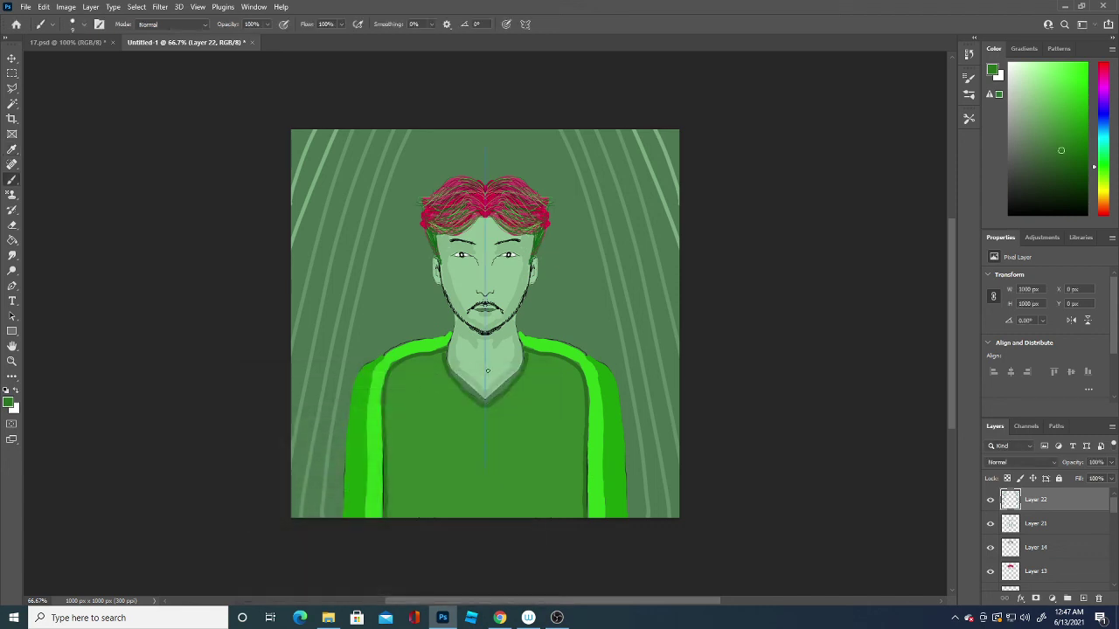
left_click(9, 404)
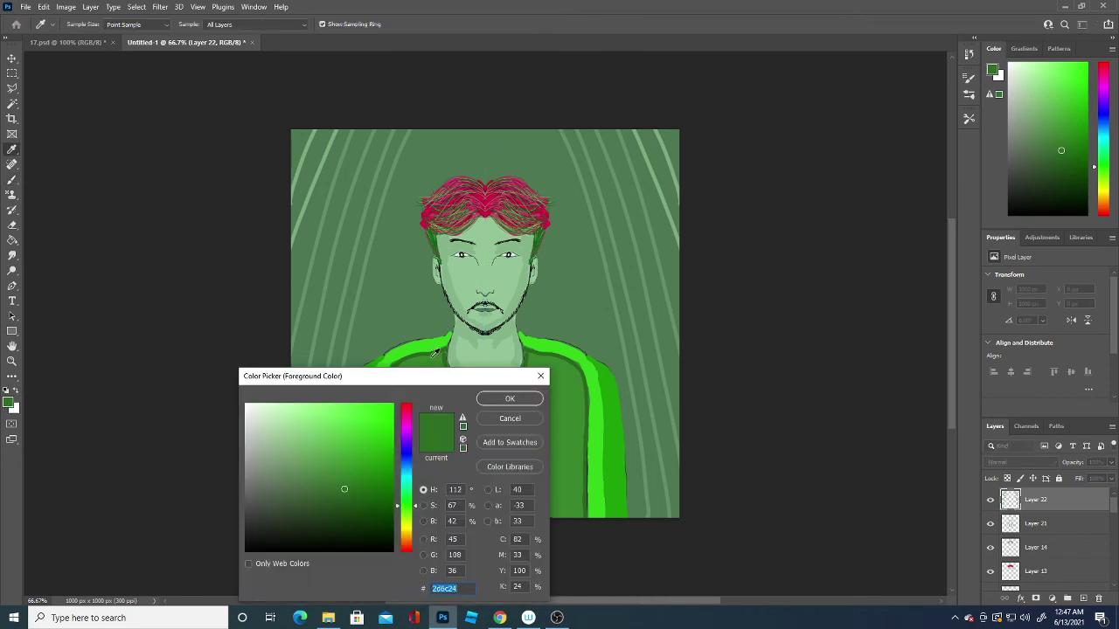
left_click(508, 399)
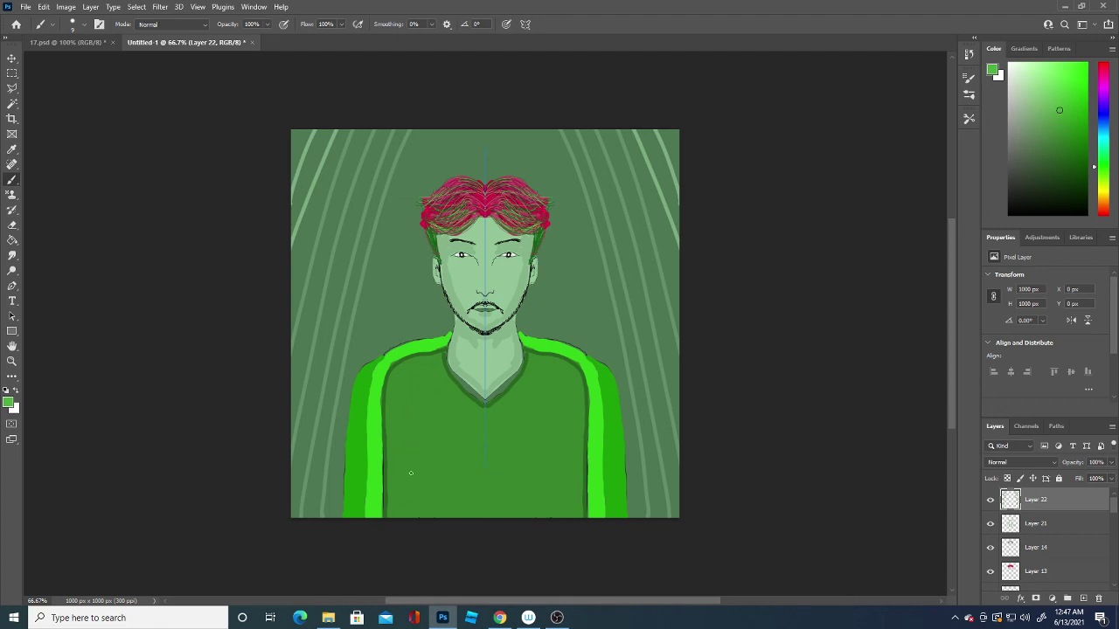
Step: Paint mirrored diagonal stripes on the shirt, undo the last, then hide Layer 22
mouse_move(404, 500)
left_mouse_down()
mouse_move(454, 440)
mouse_move(444, 417)
mouse_move(421, 416)
mouse_move(436, 390)
left_mouse_up()
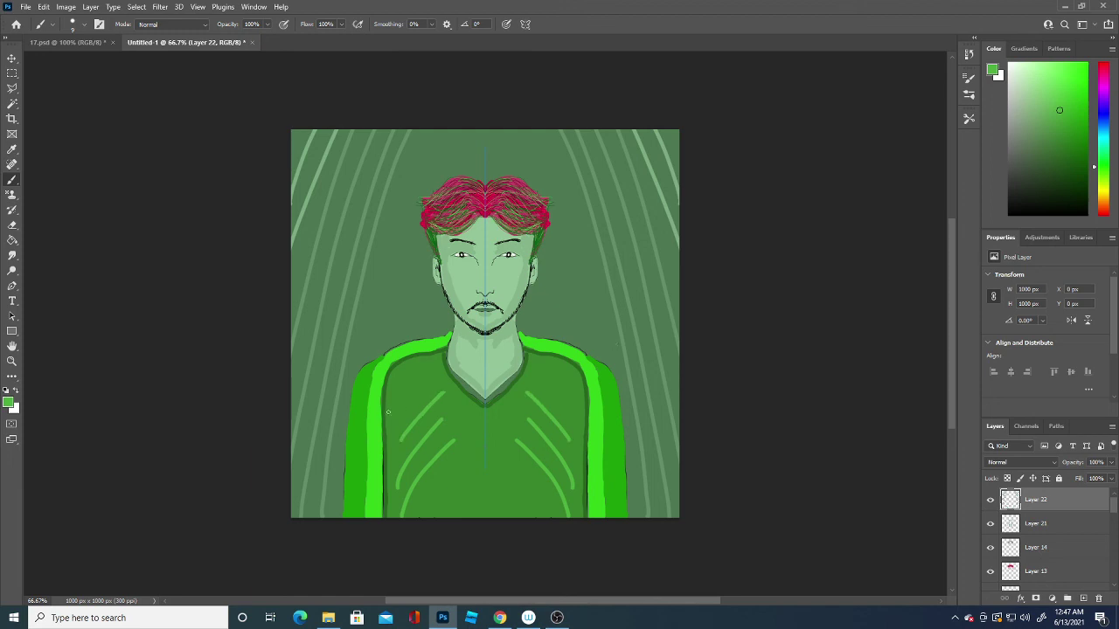
left_click_drag(444, 479, 461, 459)
left_click_drag(538, 383, 557, 398)
key("ctrl+z")
left_click(990, 500)
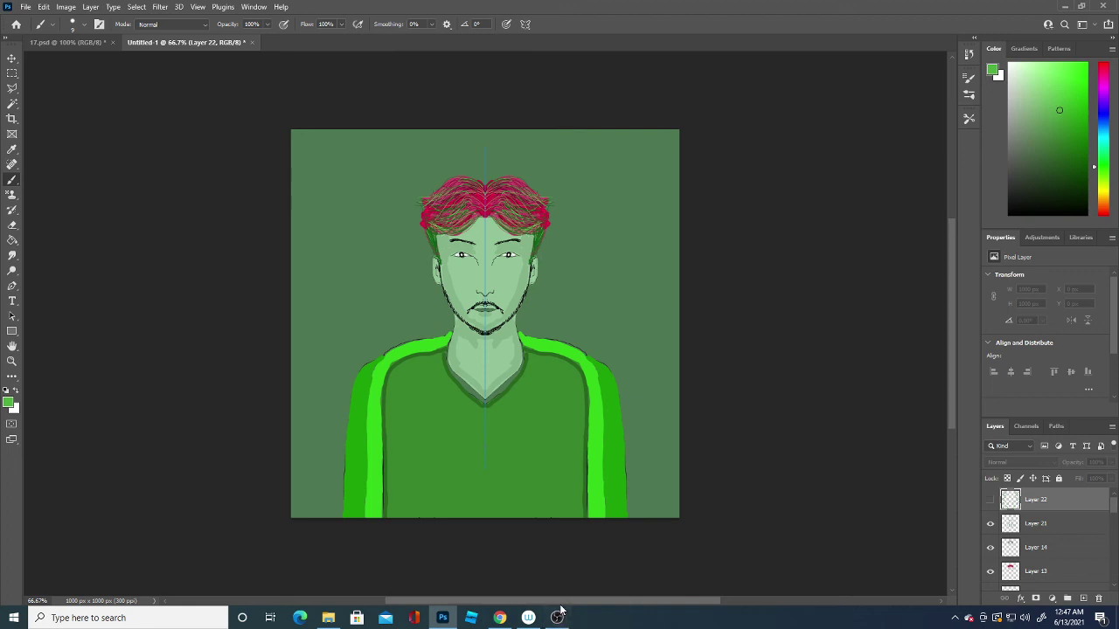
Step: Set the brush to 1 px and the foreground colour to pure white
left_click(83, 25)
left_click_drag(76, 46, 52, 47)
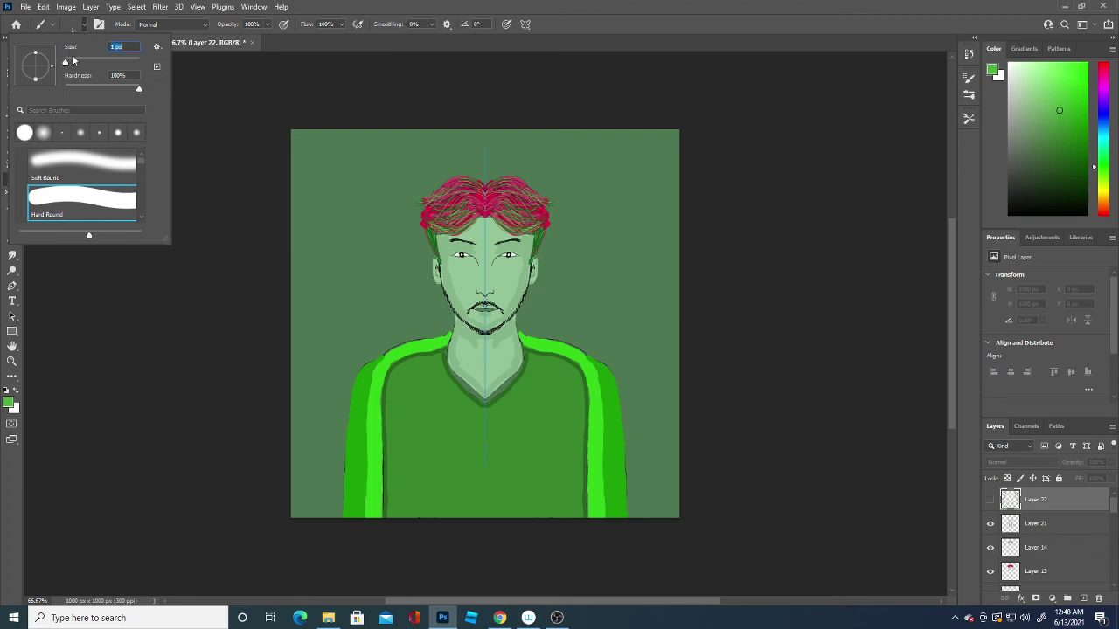
left_click(12, 405)
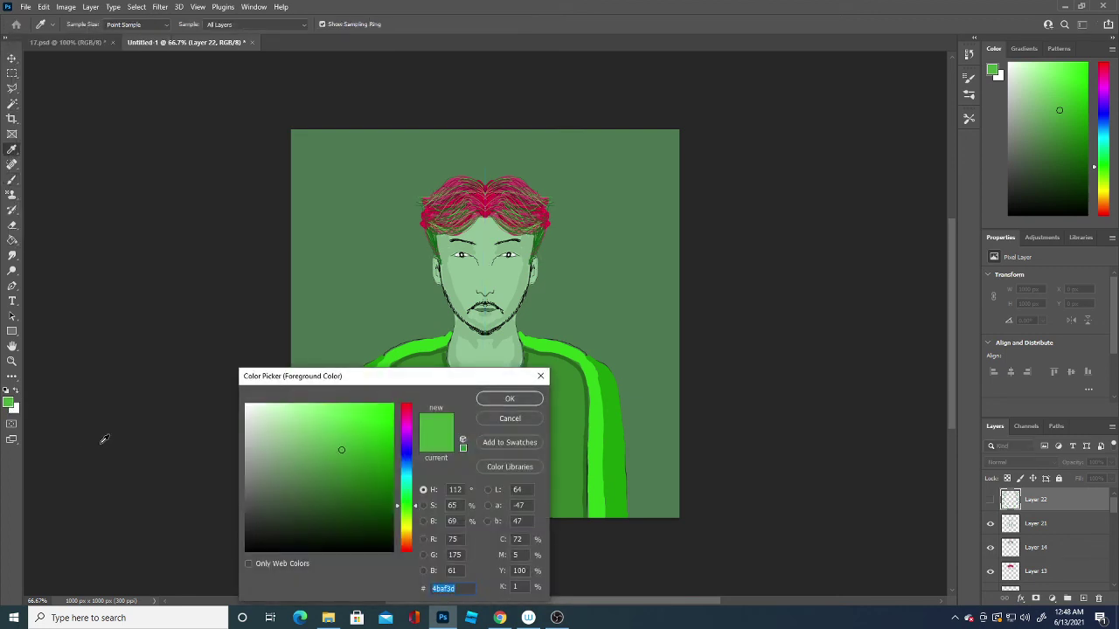
left_click_drag(261, 427, 246, 405)
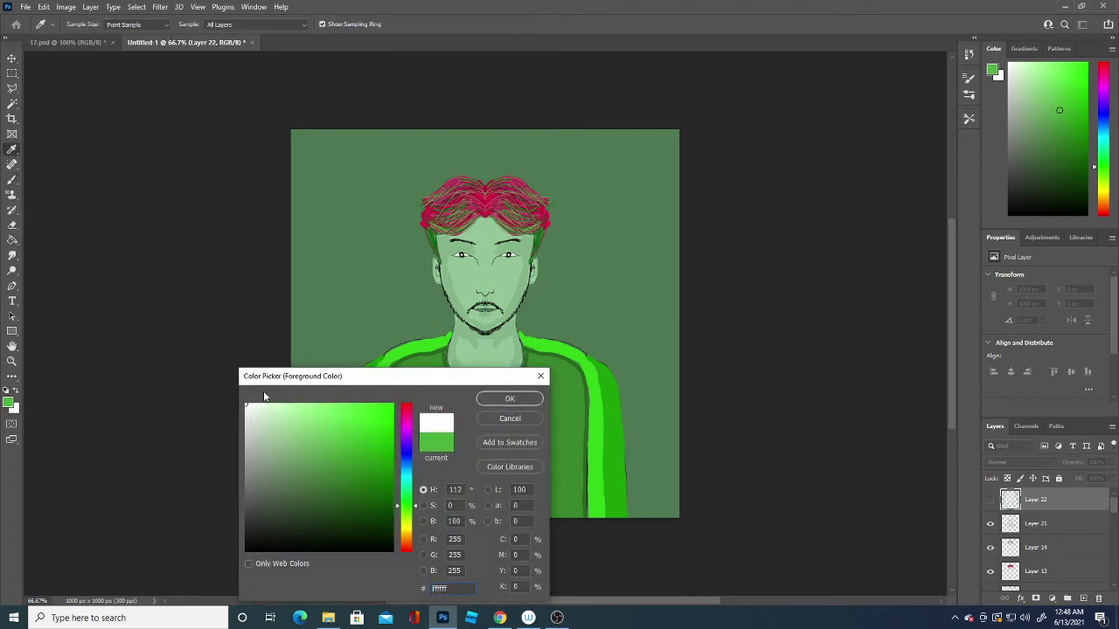
left_click(527, 400)
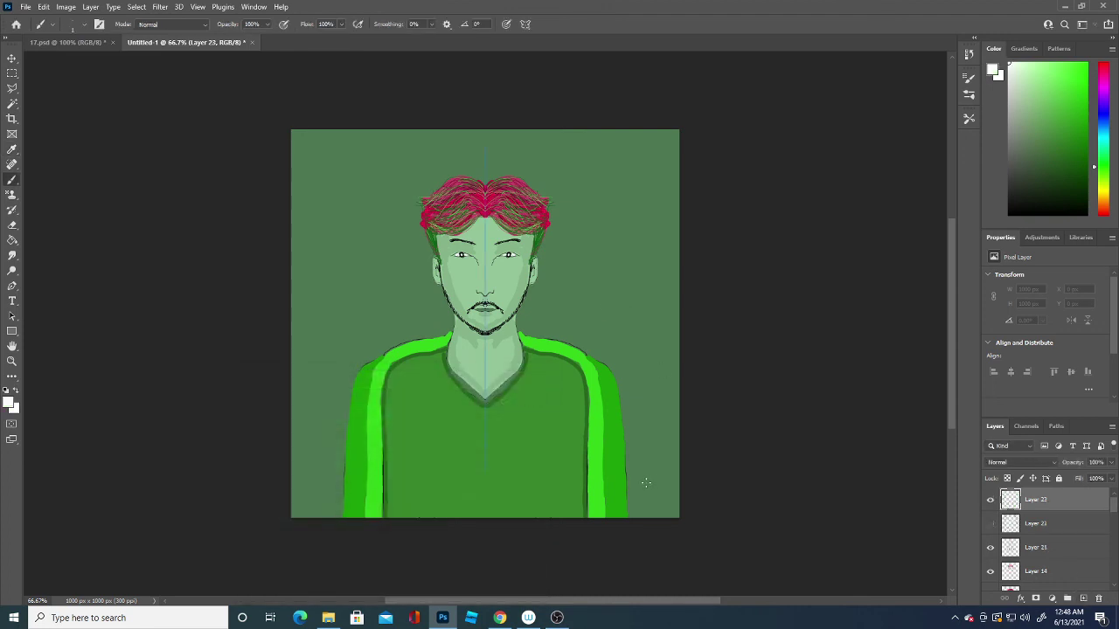
Step: Draw mirrored white arcs beside the lower shirt, then hide Layer 23
left_click_drag(647, 482, 646, 452)
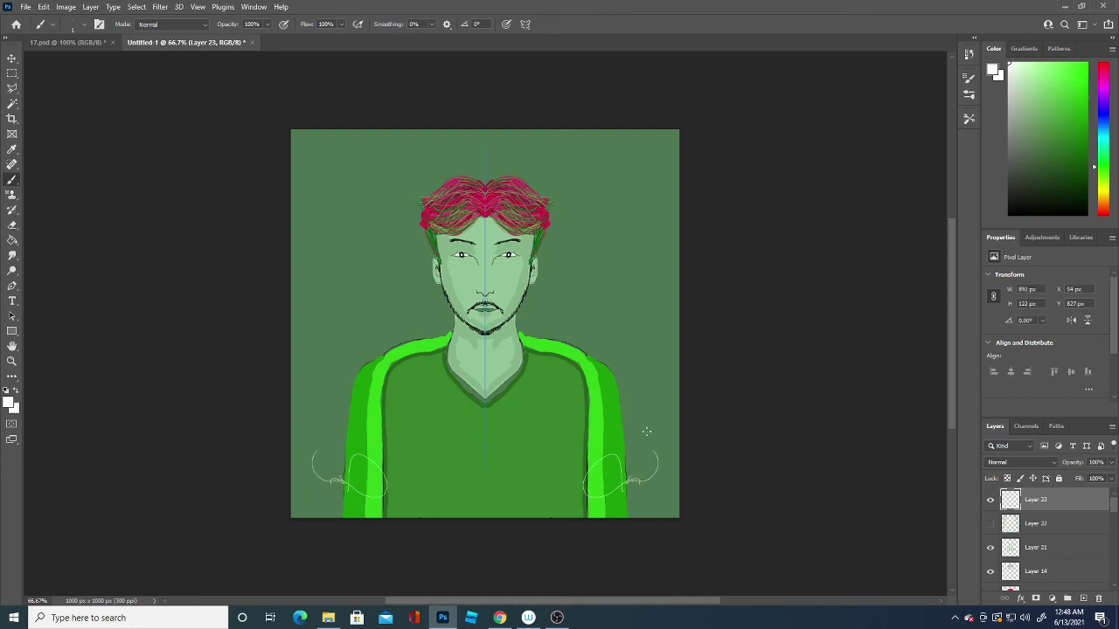
key("ctrl+z")
left_click_drag(626, 485, 647, 449)
left_click(990, 499)
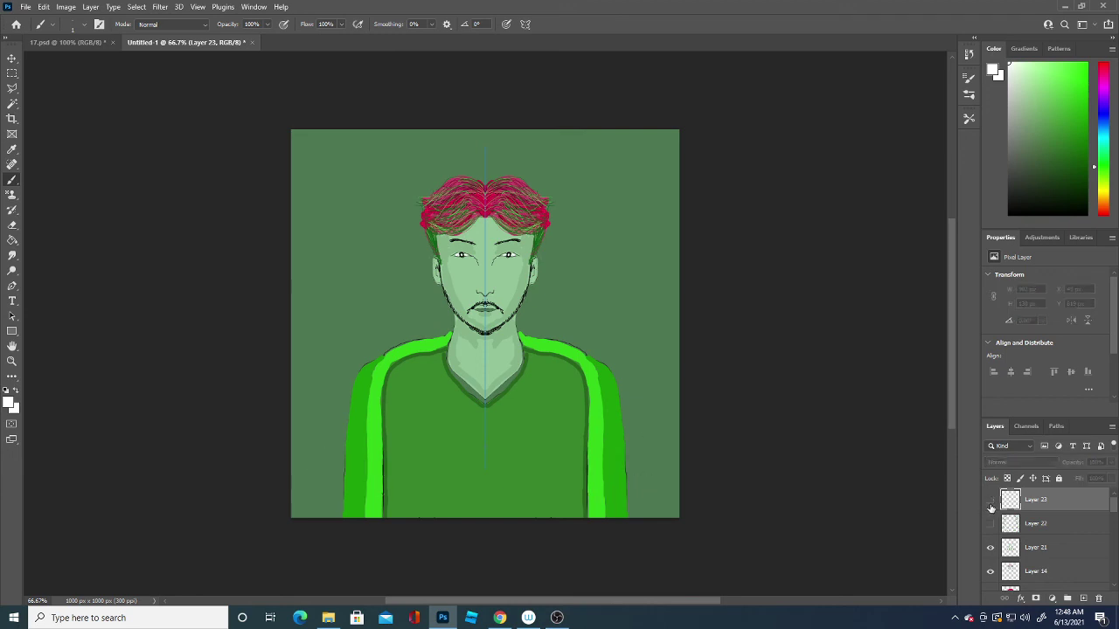
Step: On new Layer 24 with symmetry off, draw one white loop right of the shirt
left_click(1084, 599)
left_click(526, 23)
left_click(574, 39)
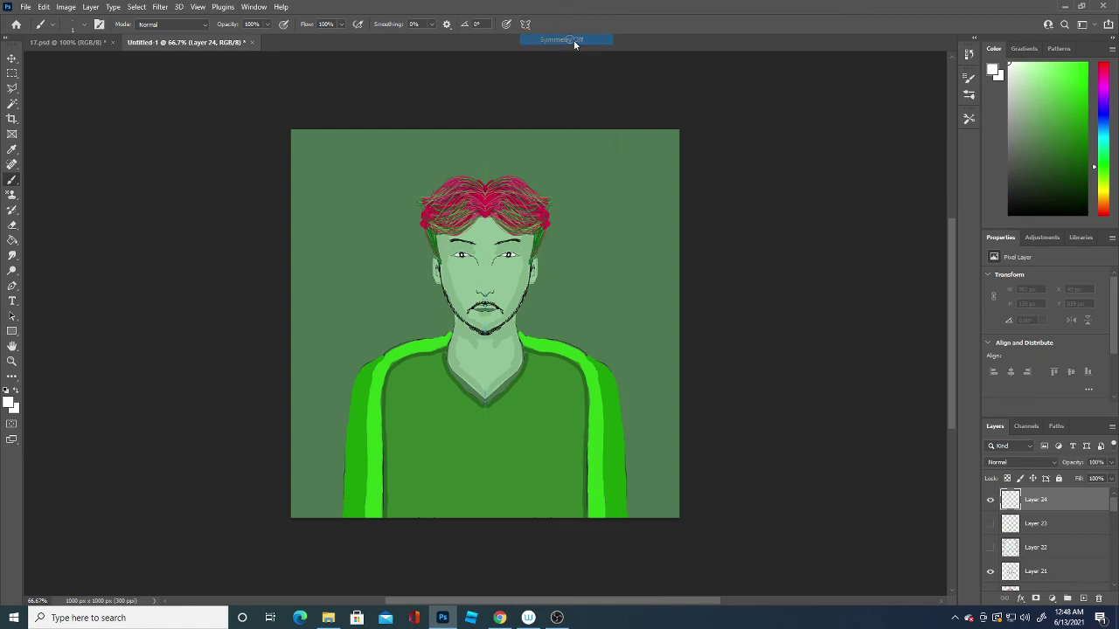
left_click_drag(634, 477, 647, 445)
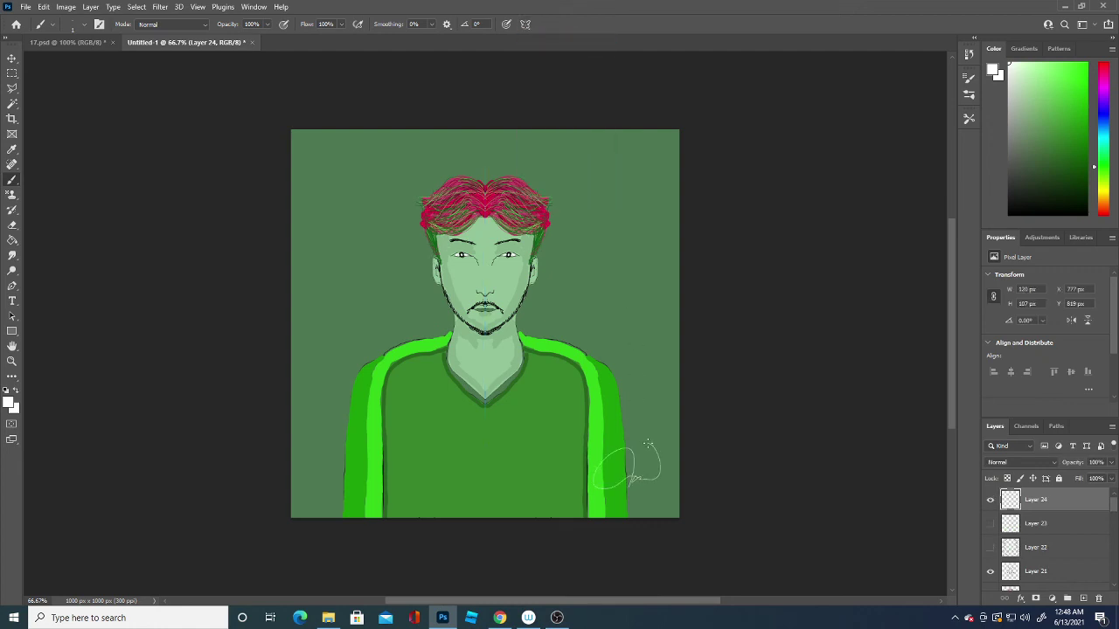